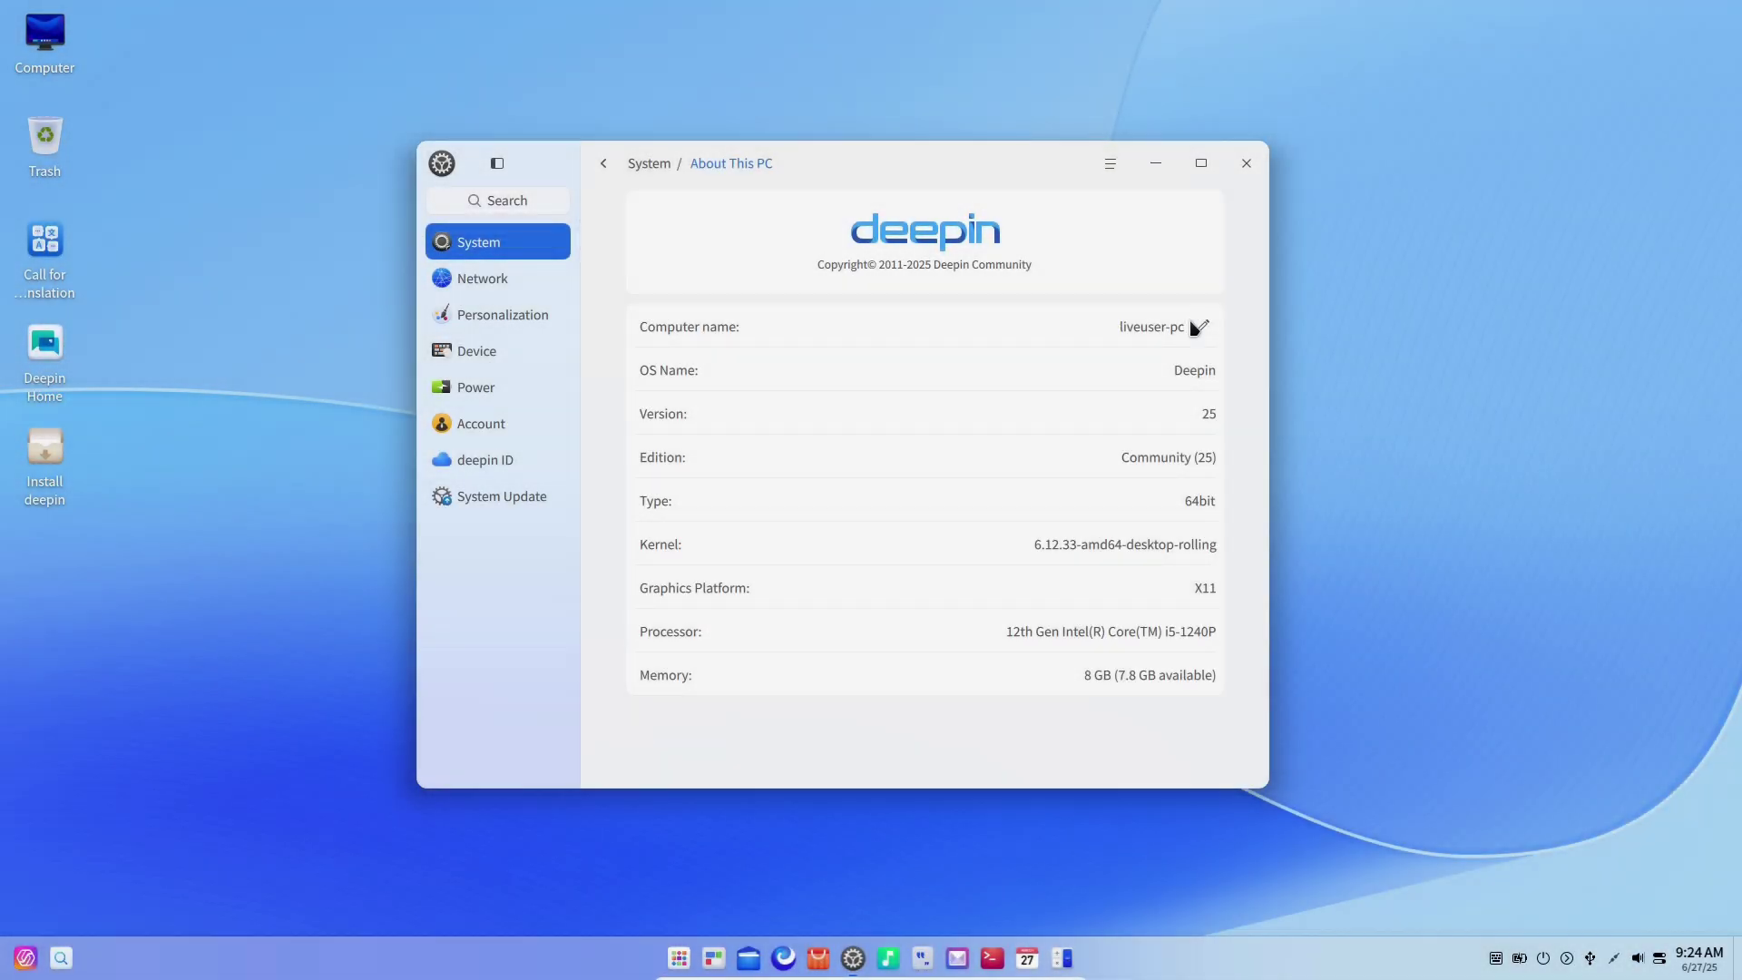
- Close About This PC, open the Launcher in fullscreen to start System Monitor, then return to the desktop
left_click(1246, 164)
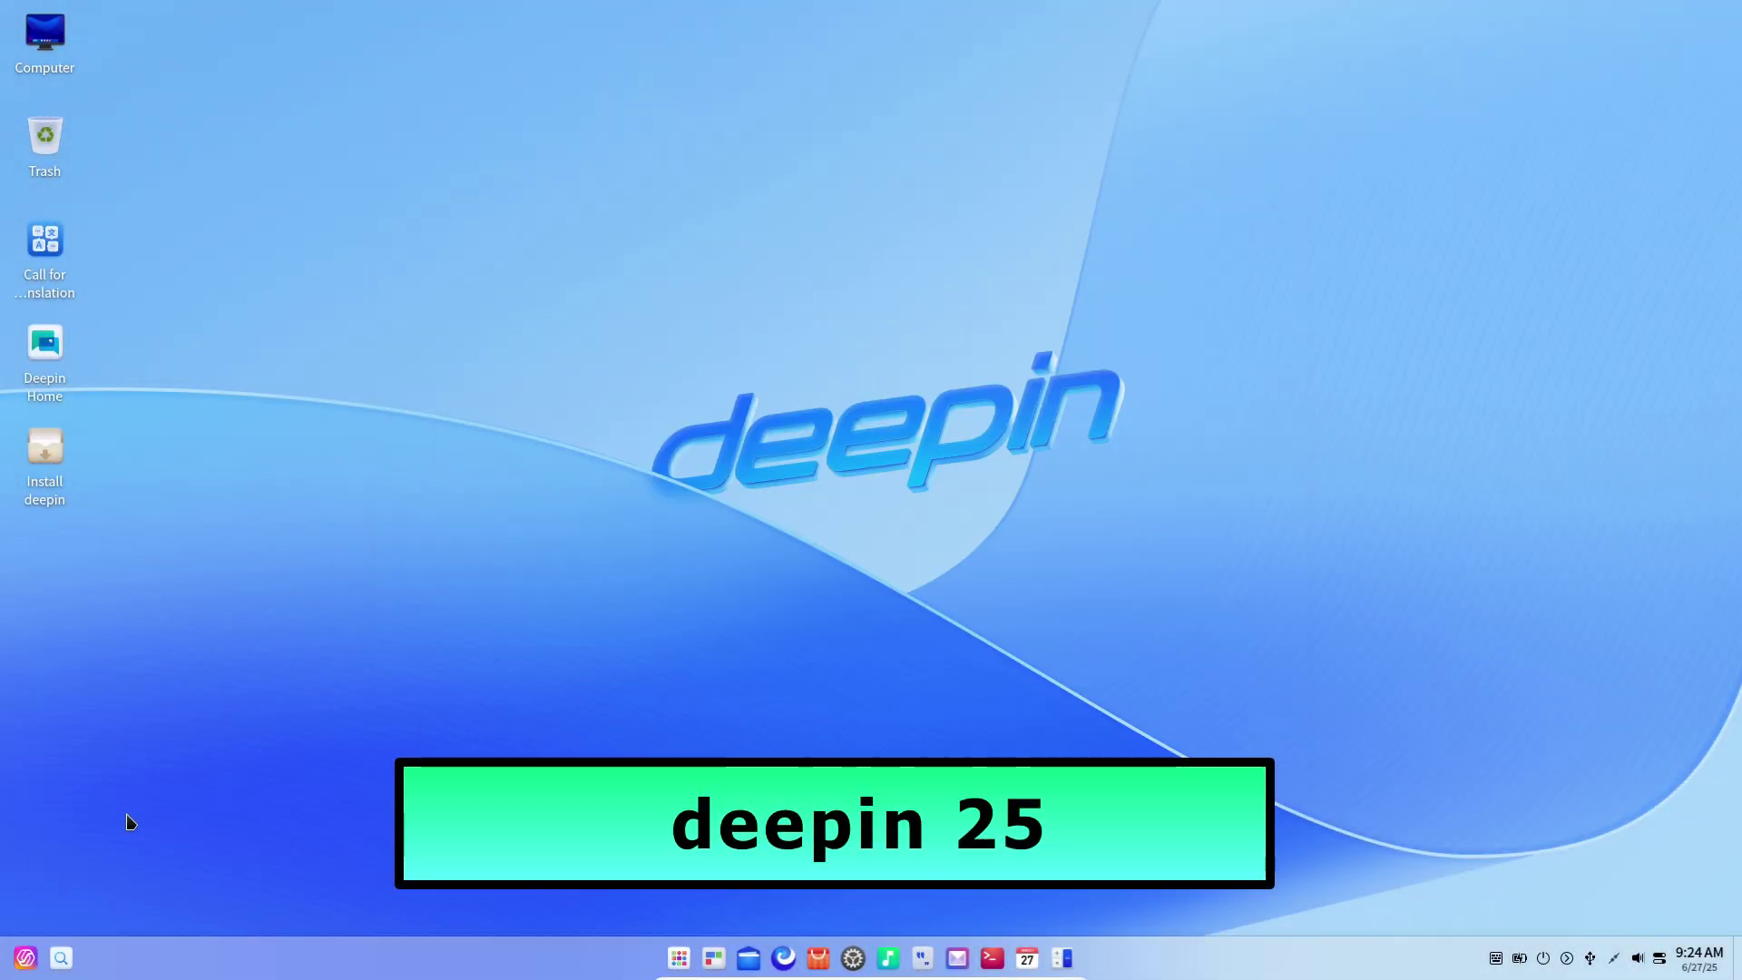
left_click(678, 959)
left_click(1194, 905)
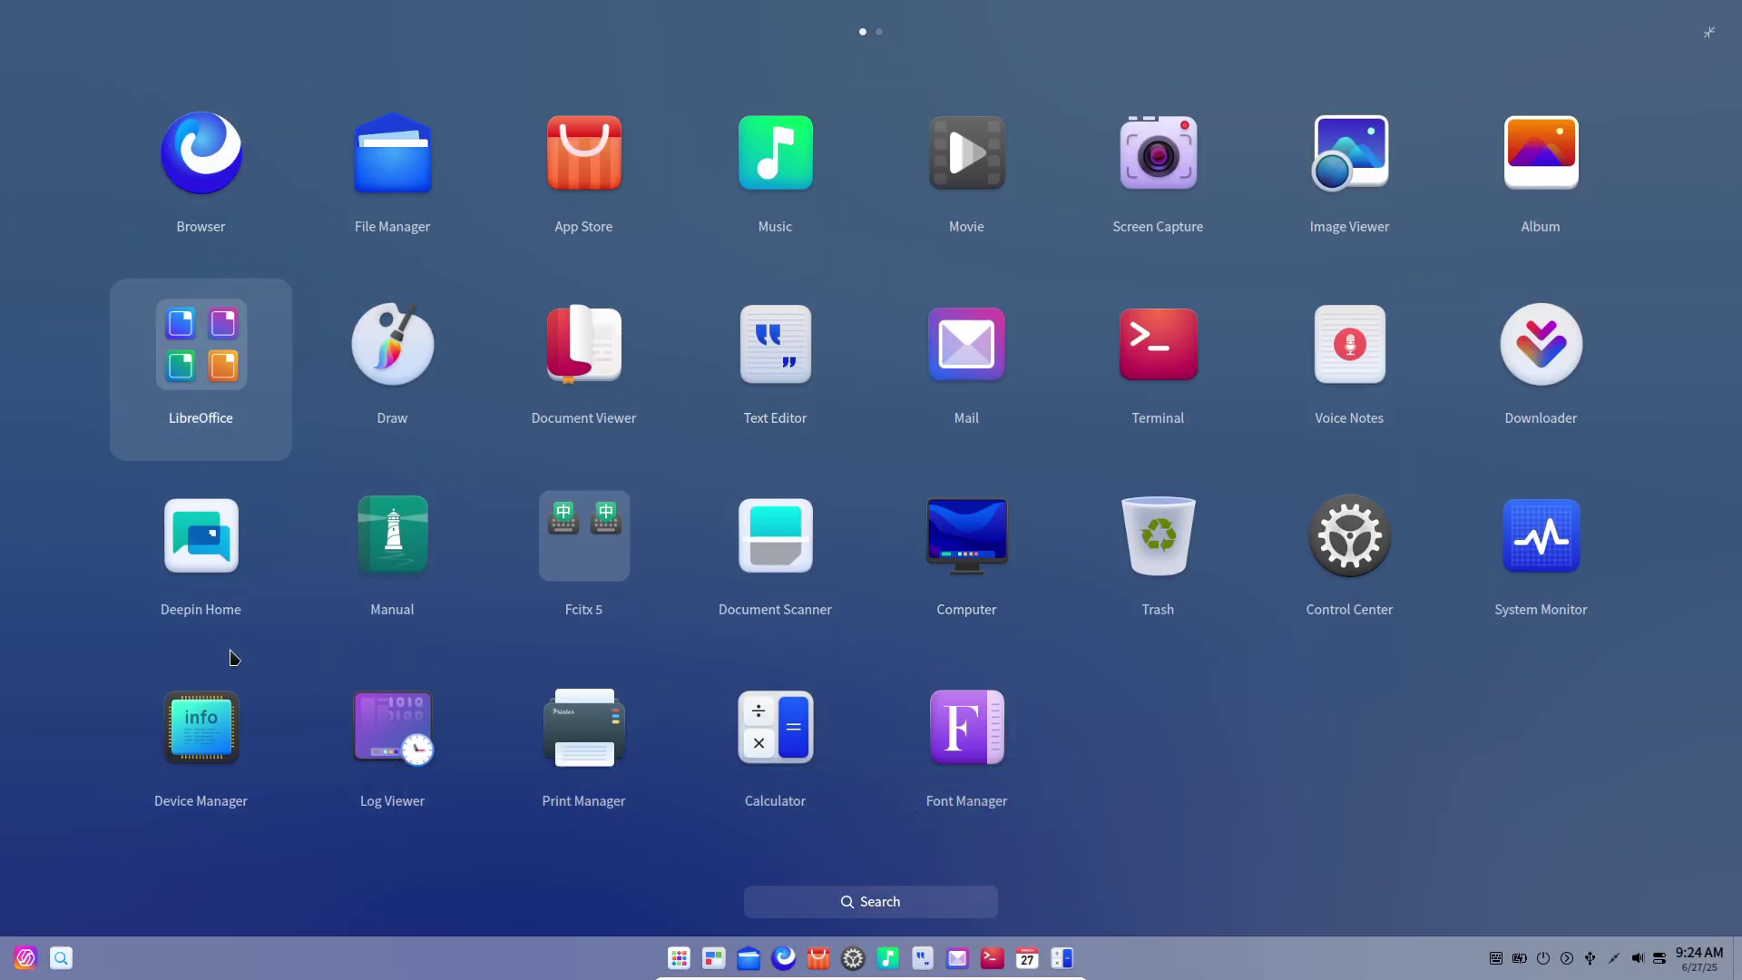
key("Escape")
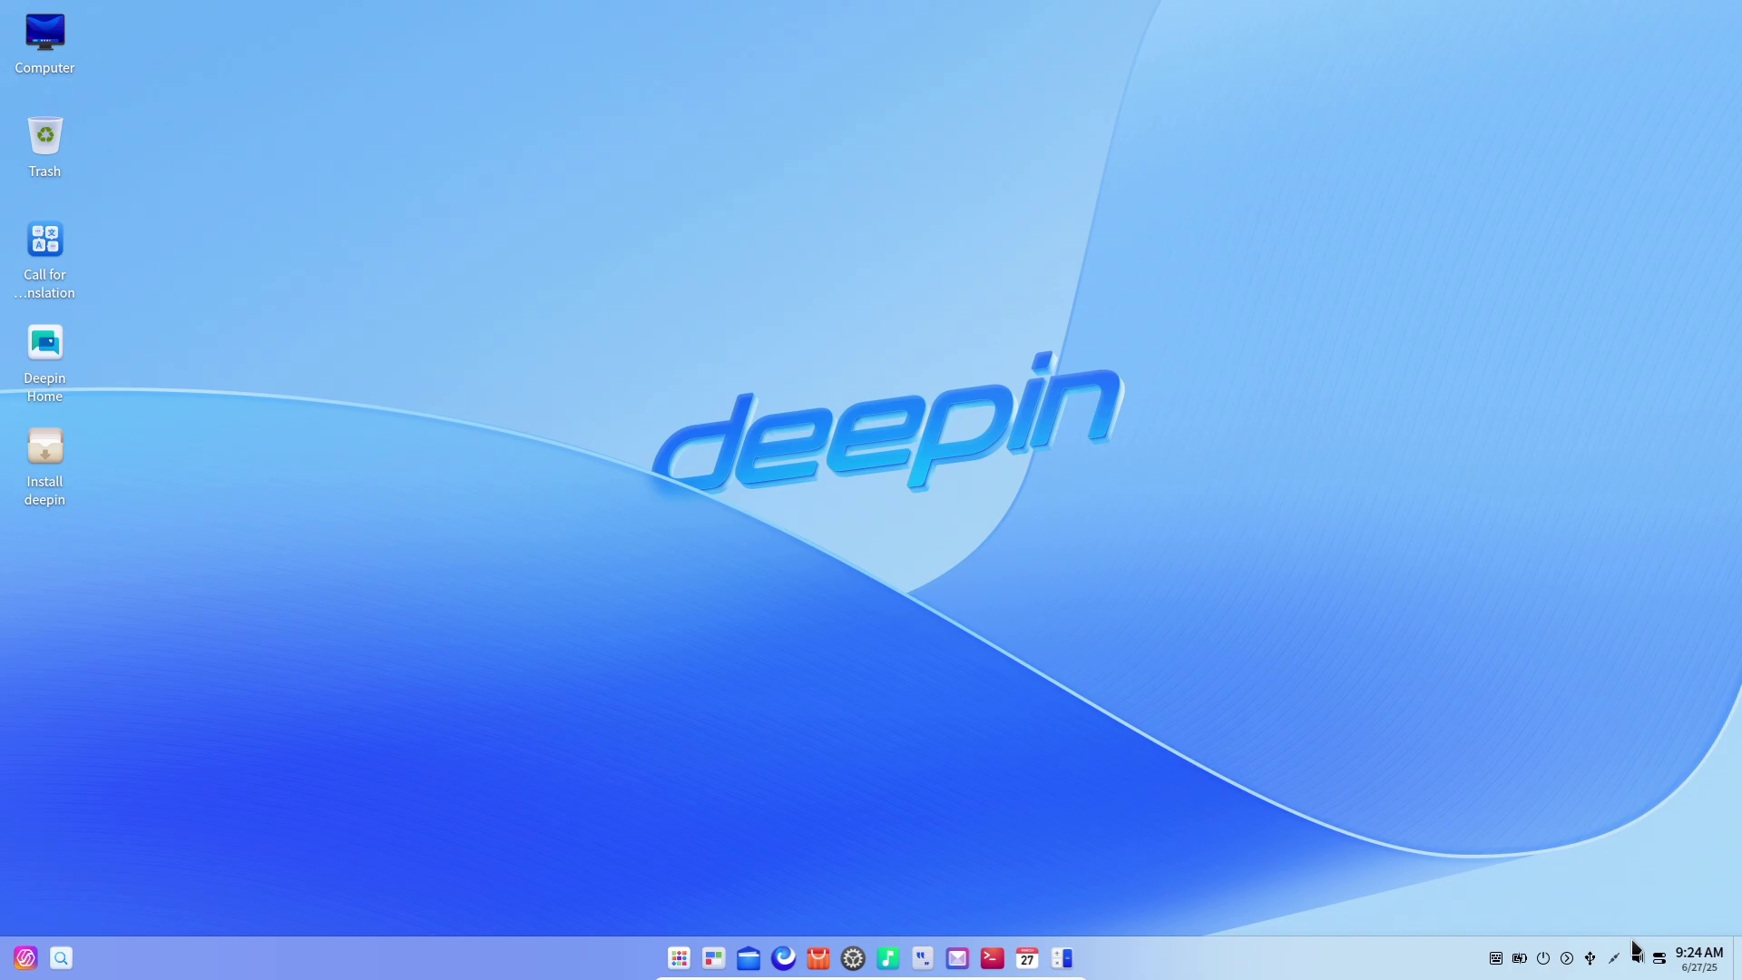
- Check the calendar, quick settings, wired network and disk panels in the system tray
left_click(1695, 960)
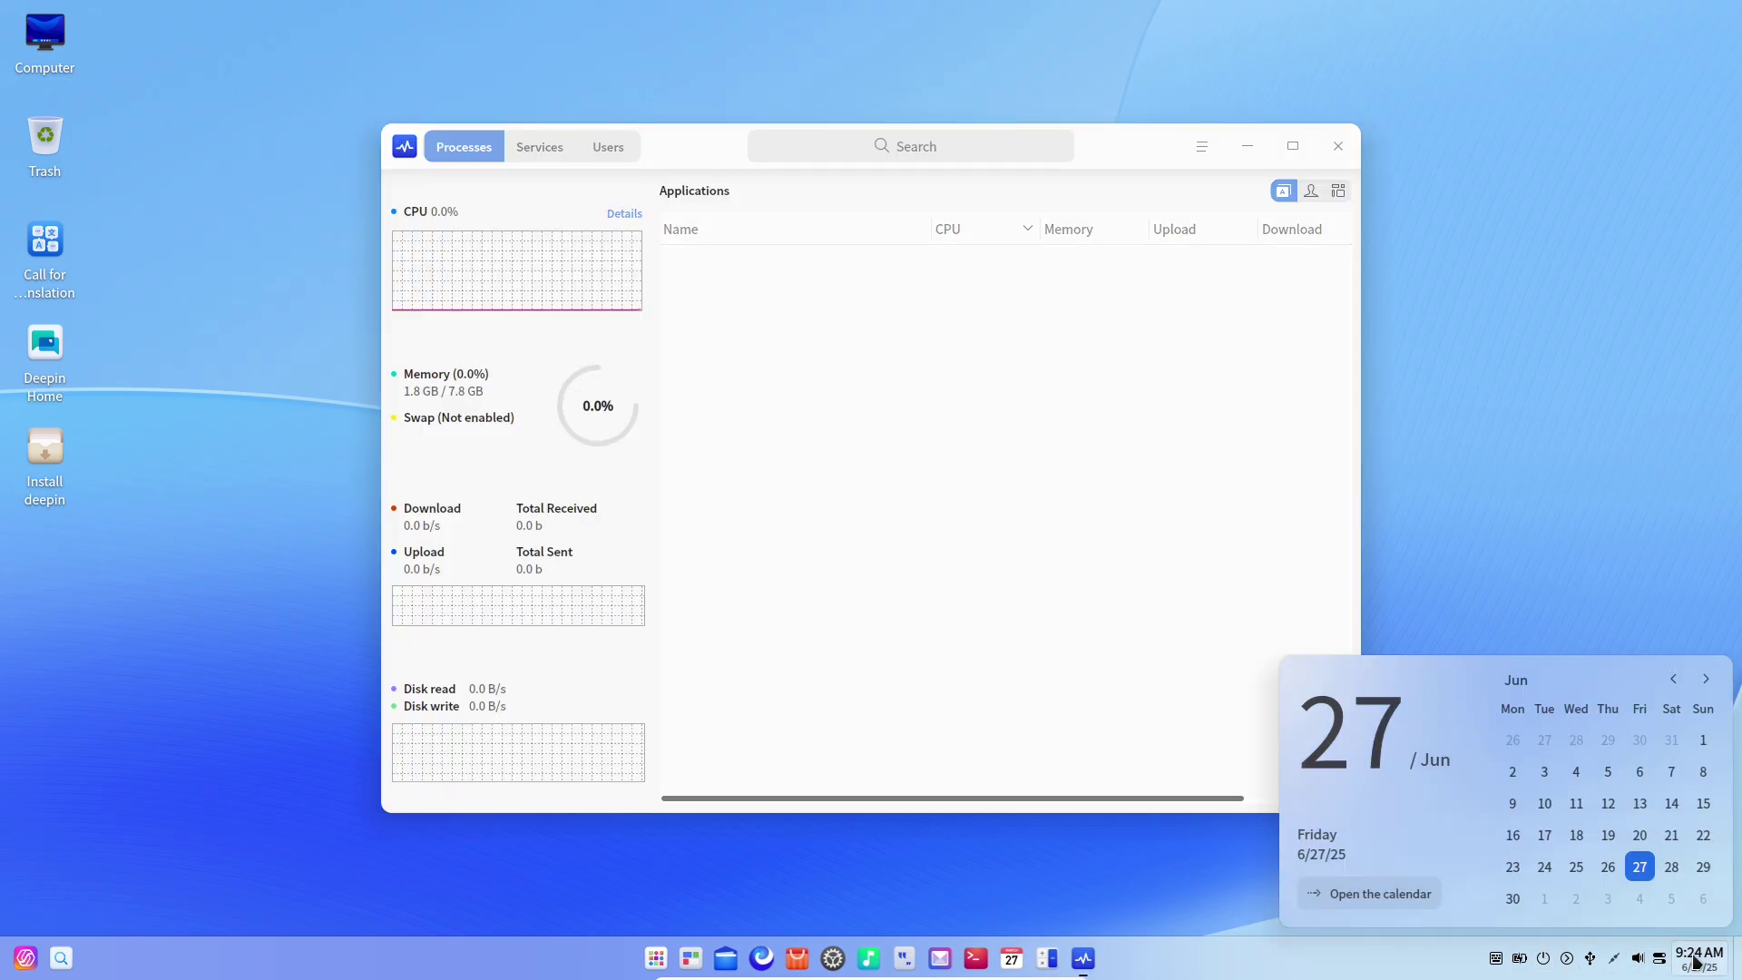
left_click(1660, 959)
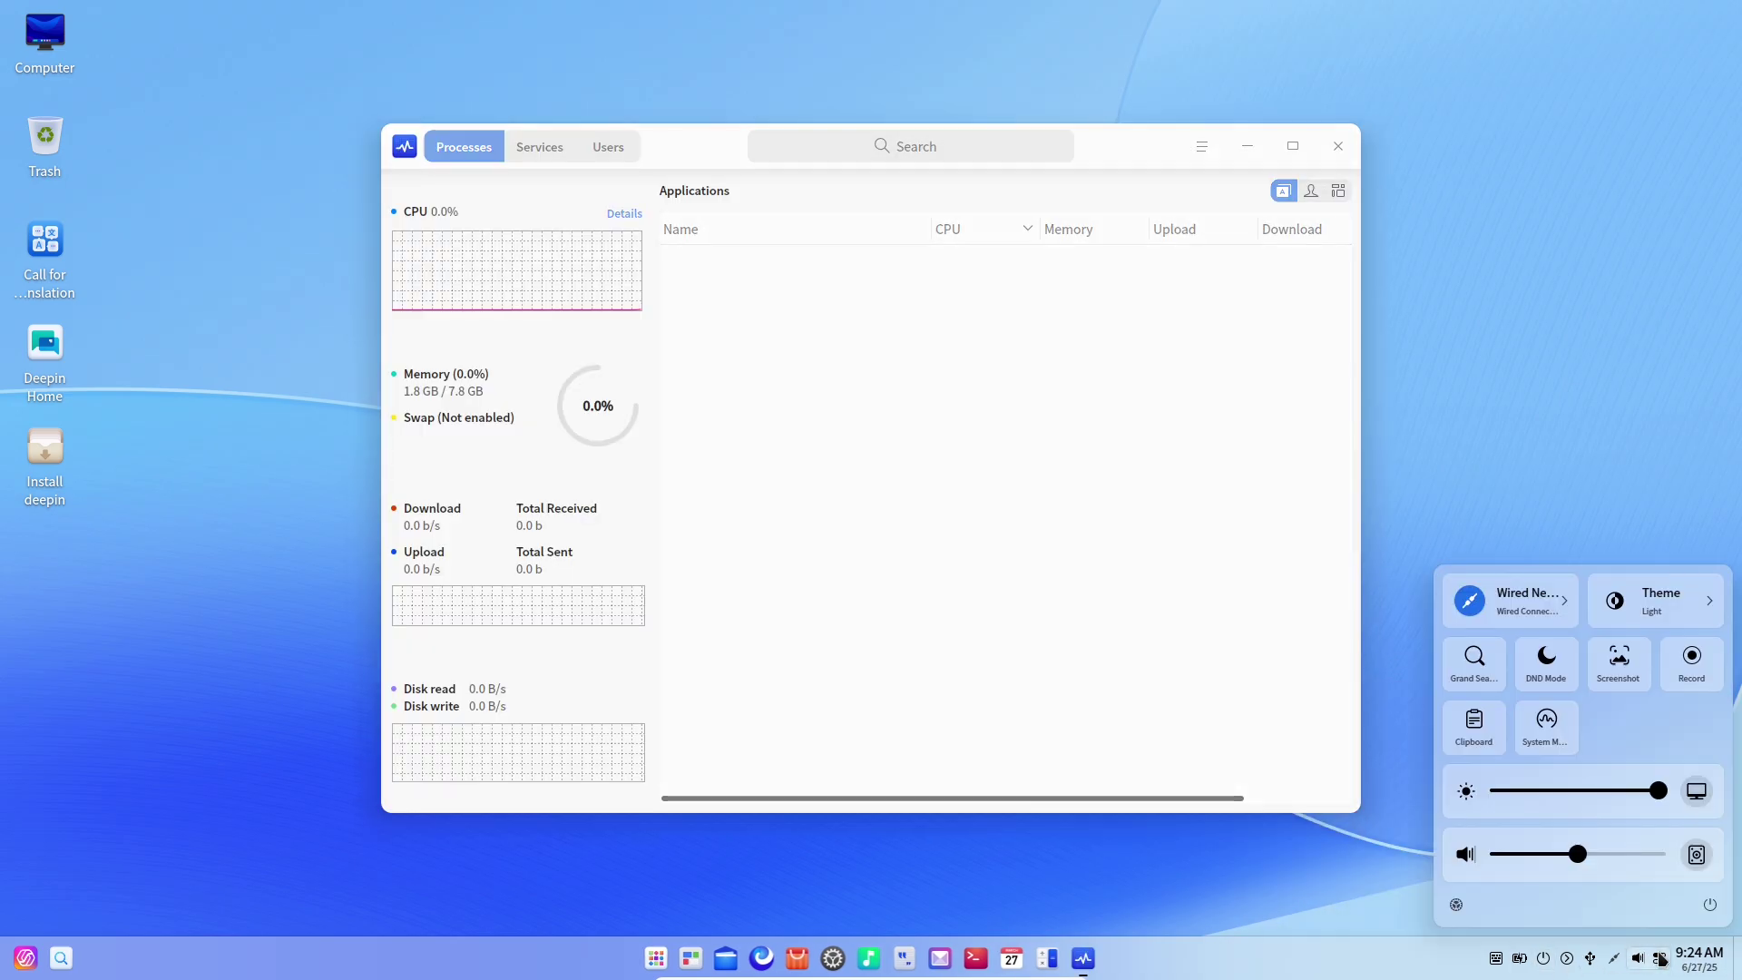
left_click(1615, 962)
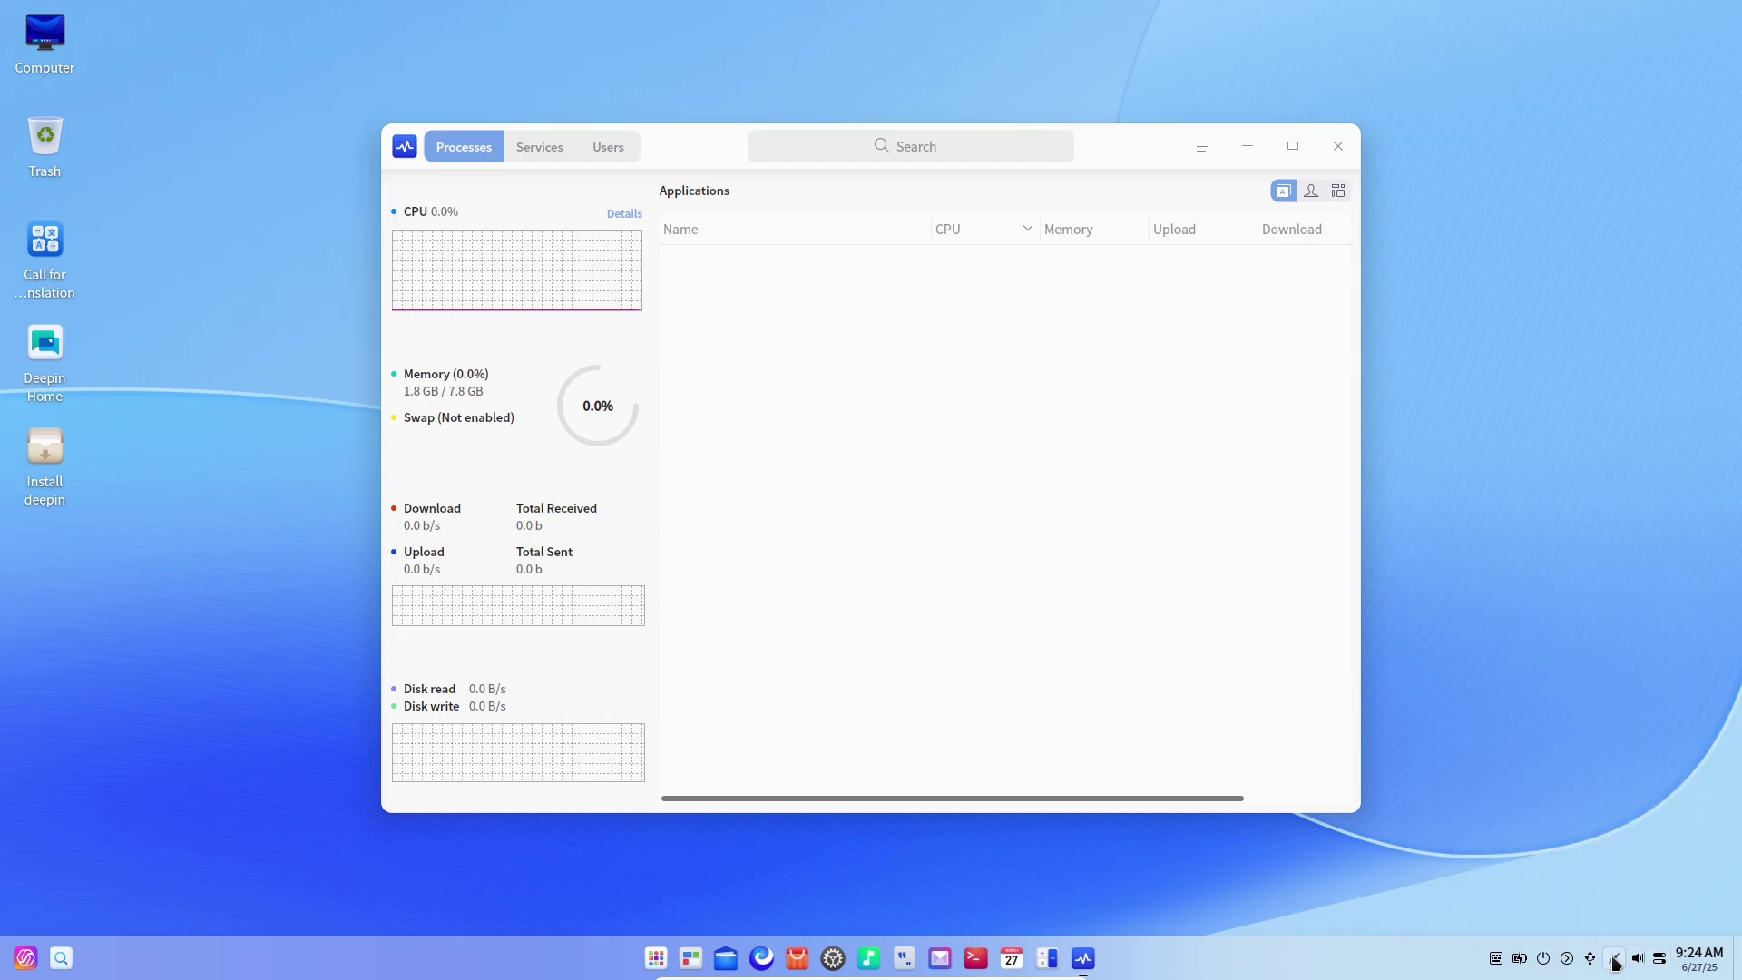
left_click(1587, 960)
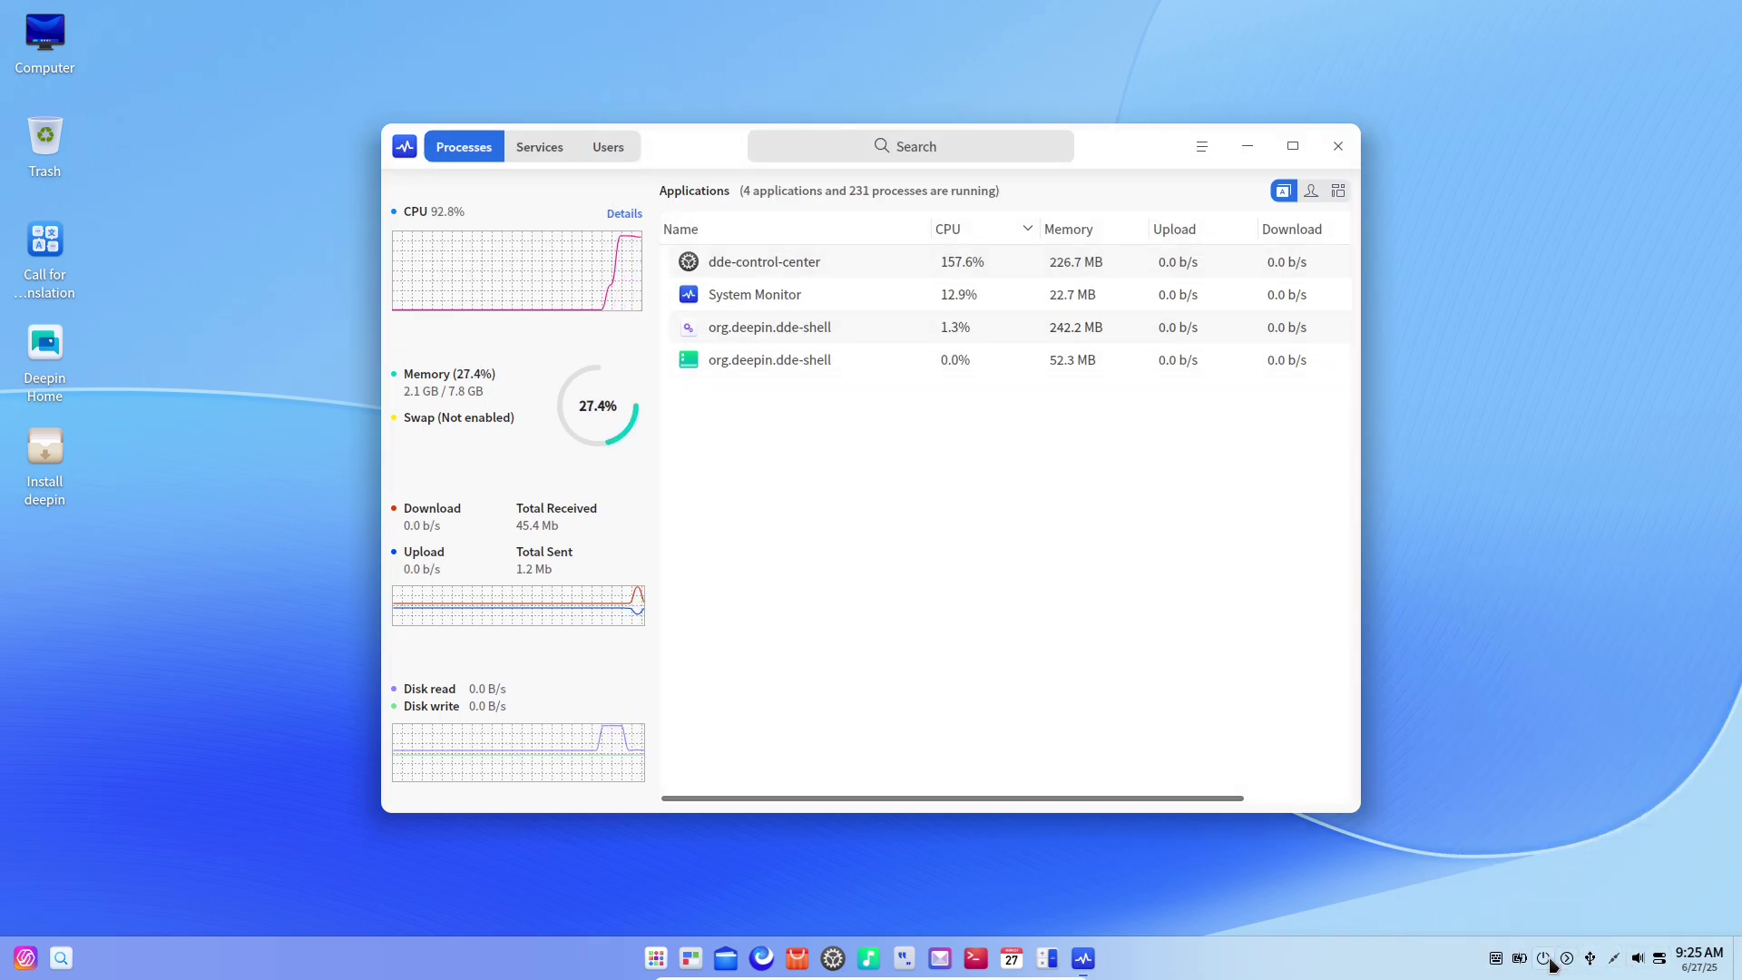
- Set the power mode to High Performance from the battery tray menu
left_click(1522, 960)
left_click(1509, 742)
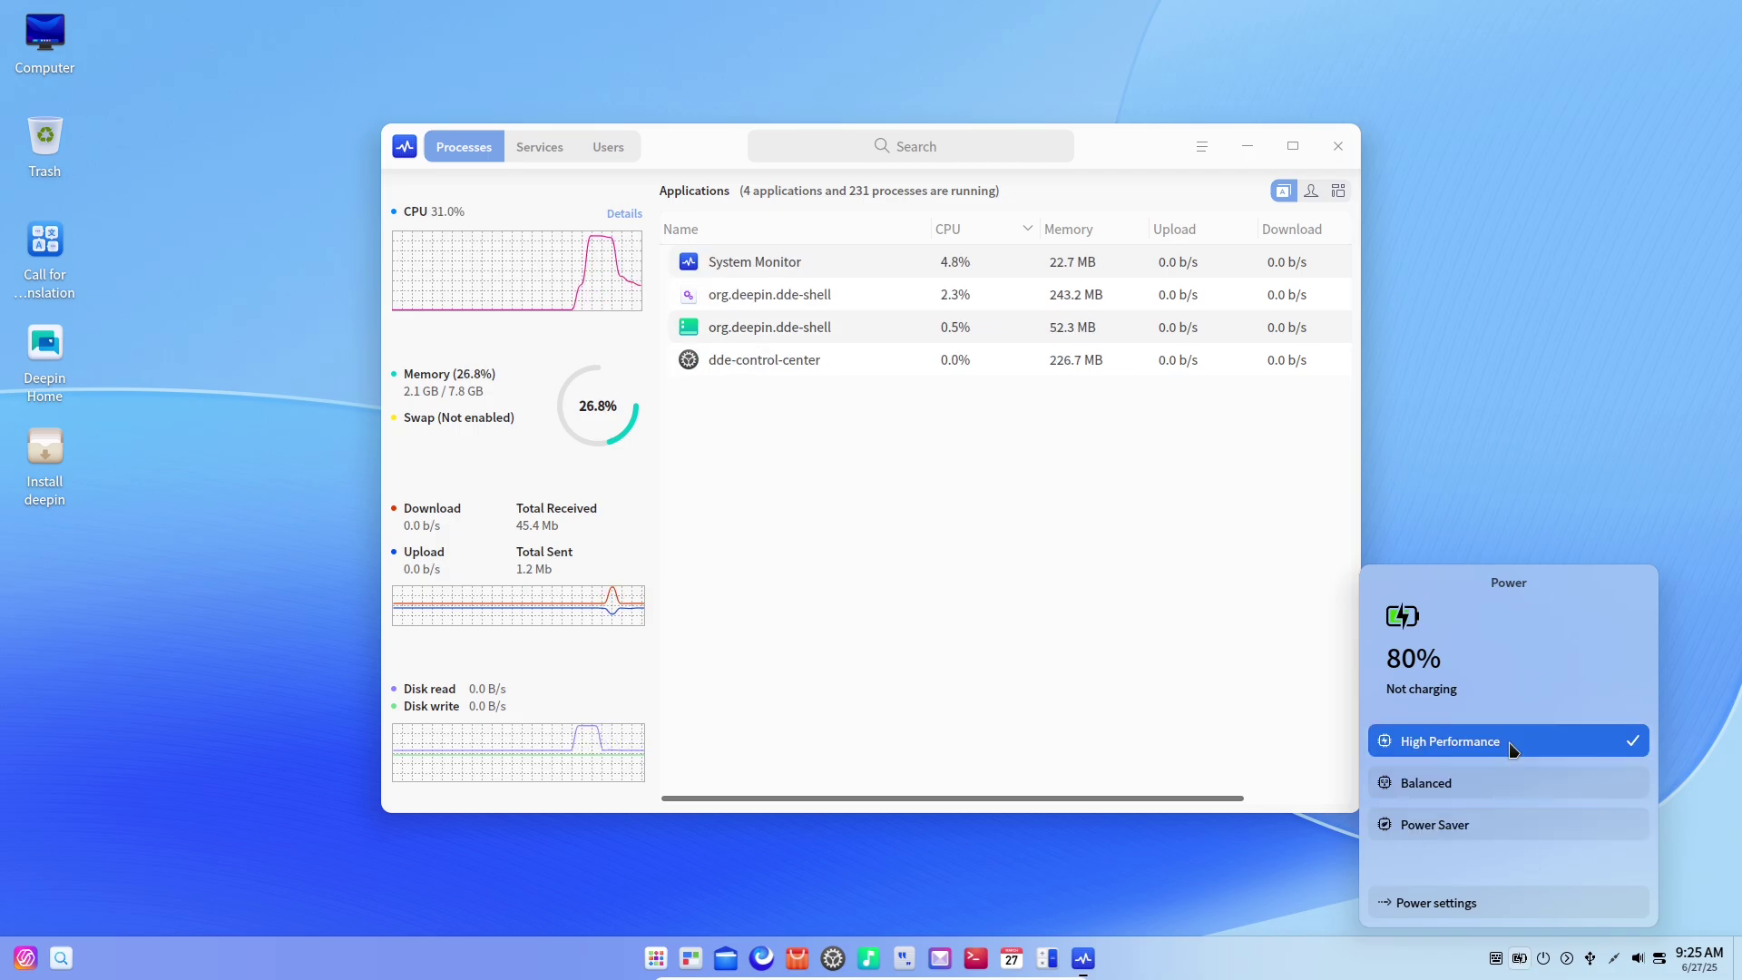
left_click(1520, 964)
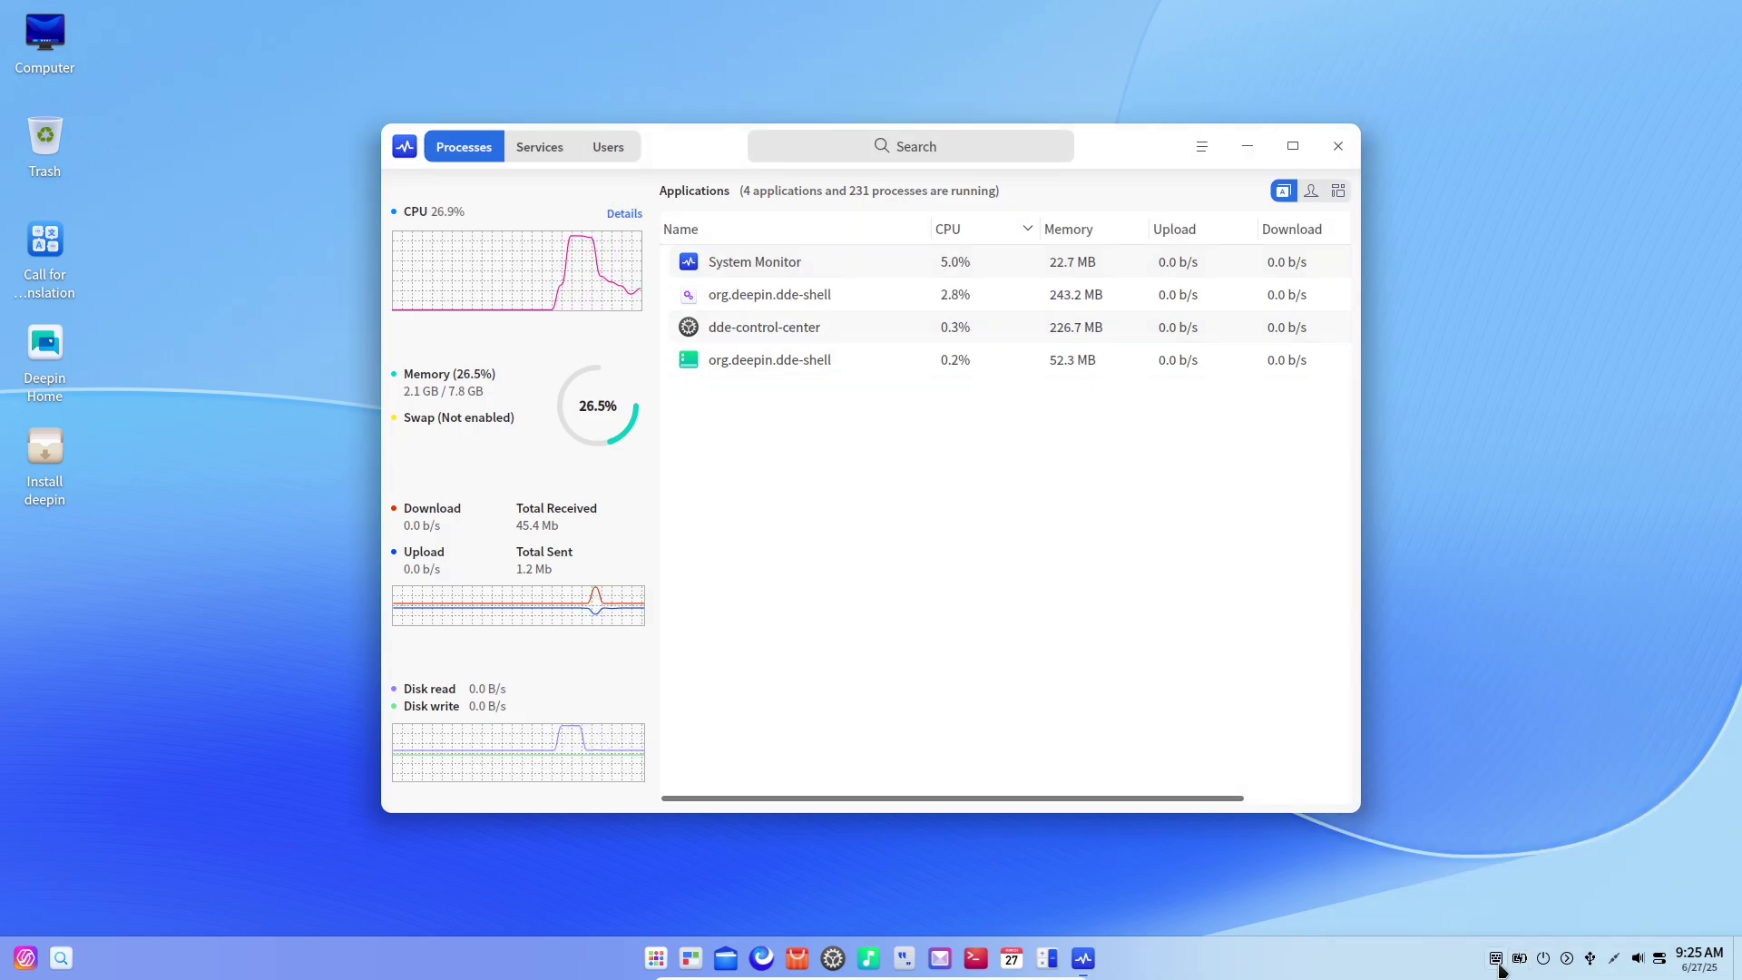
- Maximize System Monitor and view its version information from Menu > About
left_click(1298, 155)
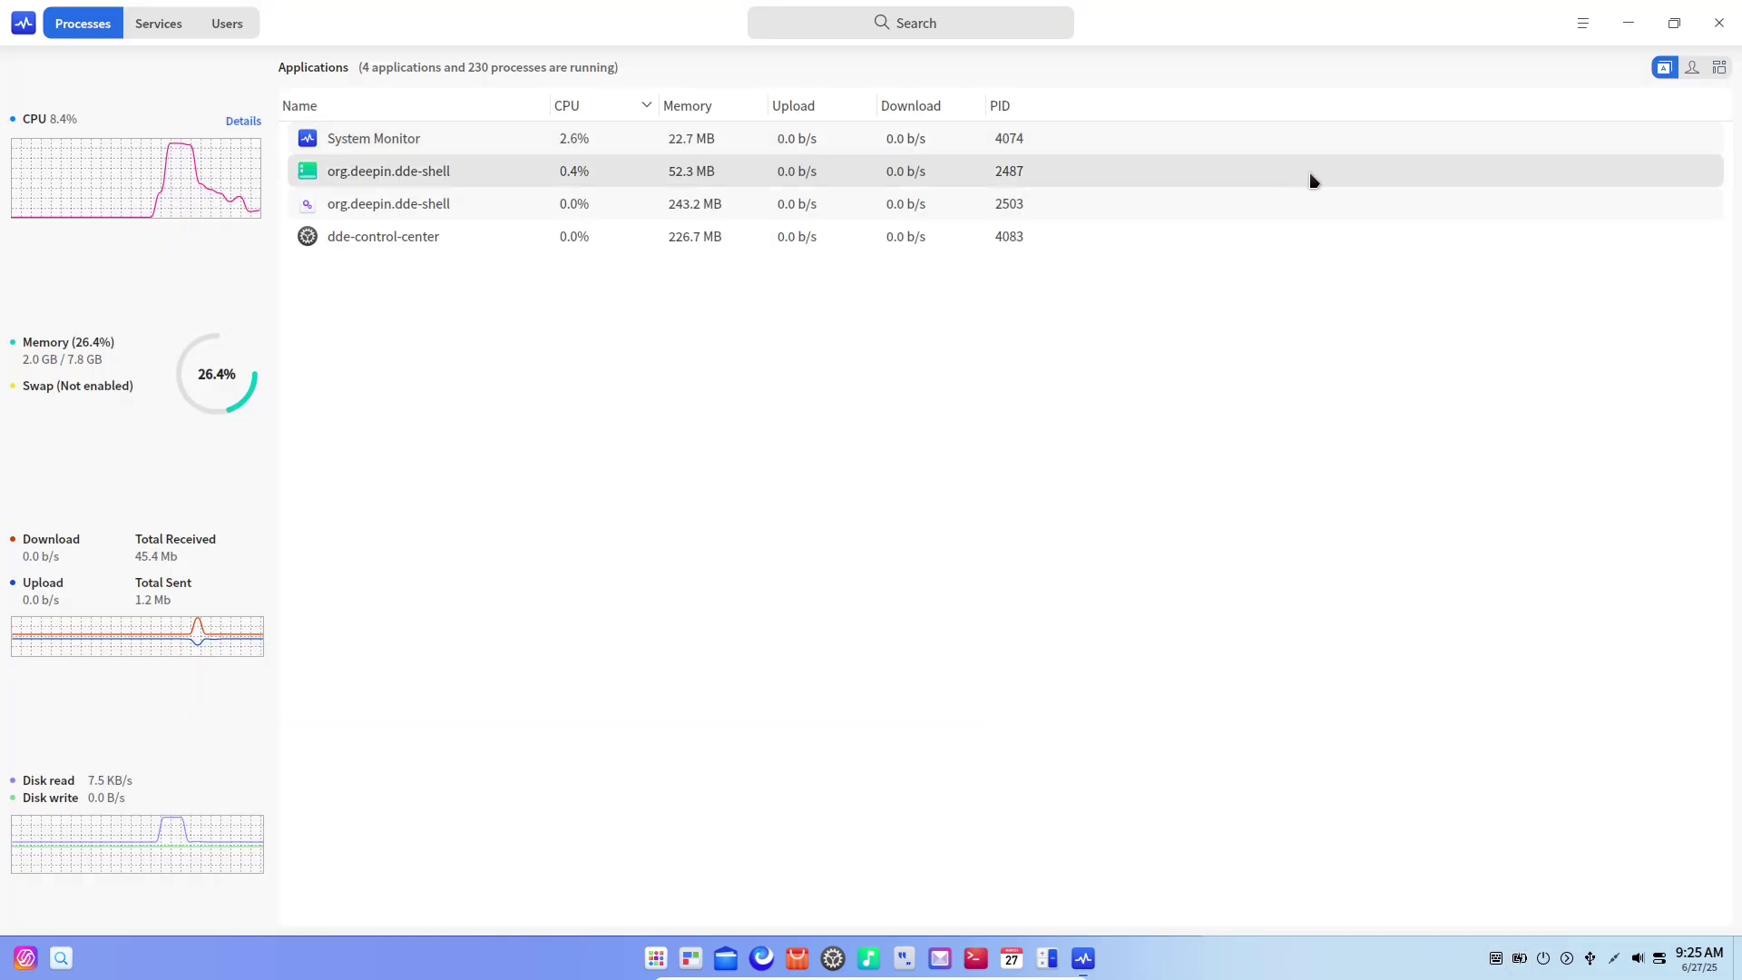
left_click(1583, 25)
left_click(1606, 199)
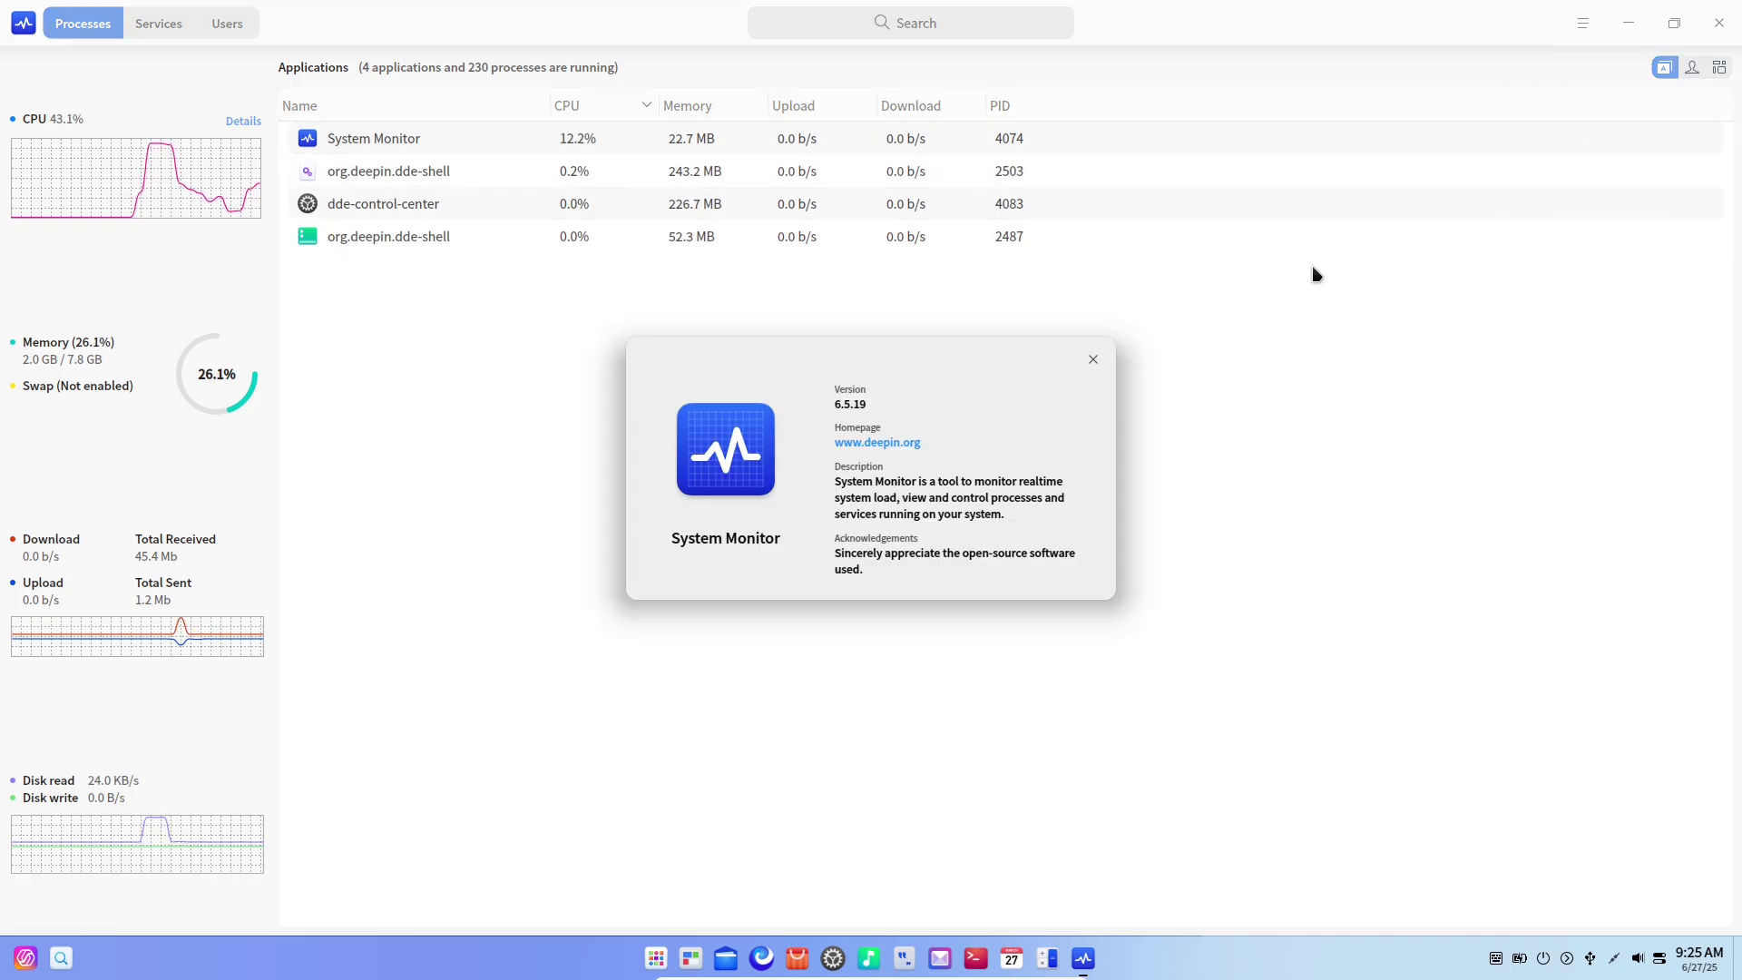
left_click(1094, 359)
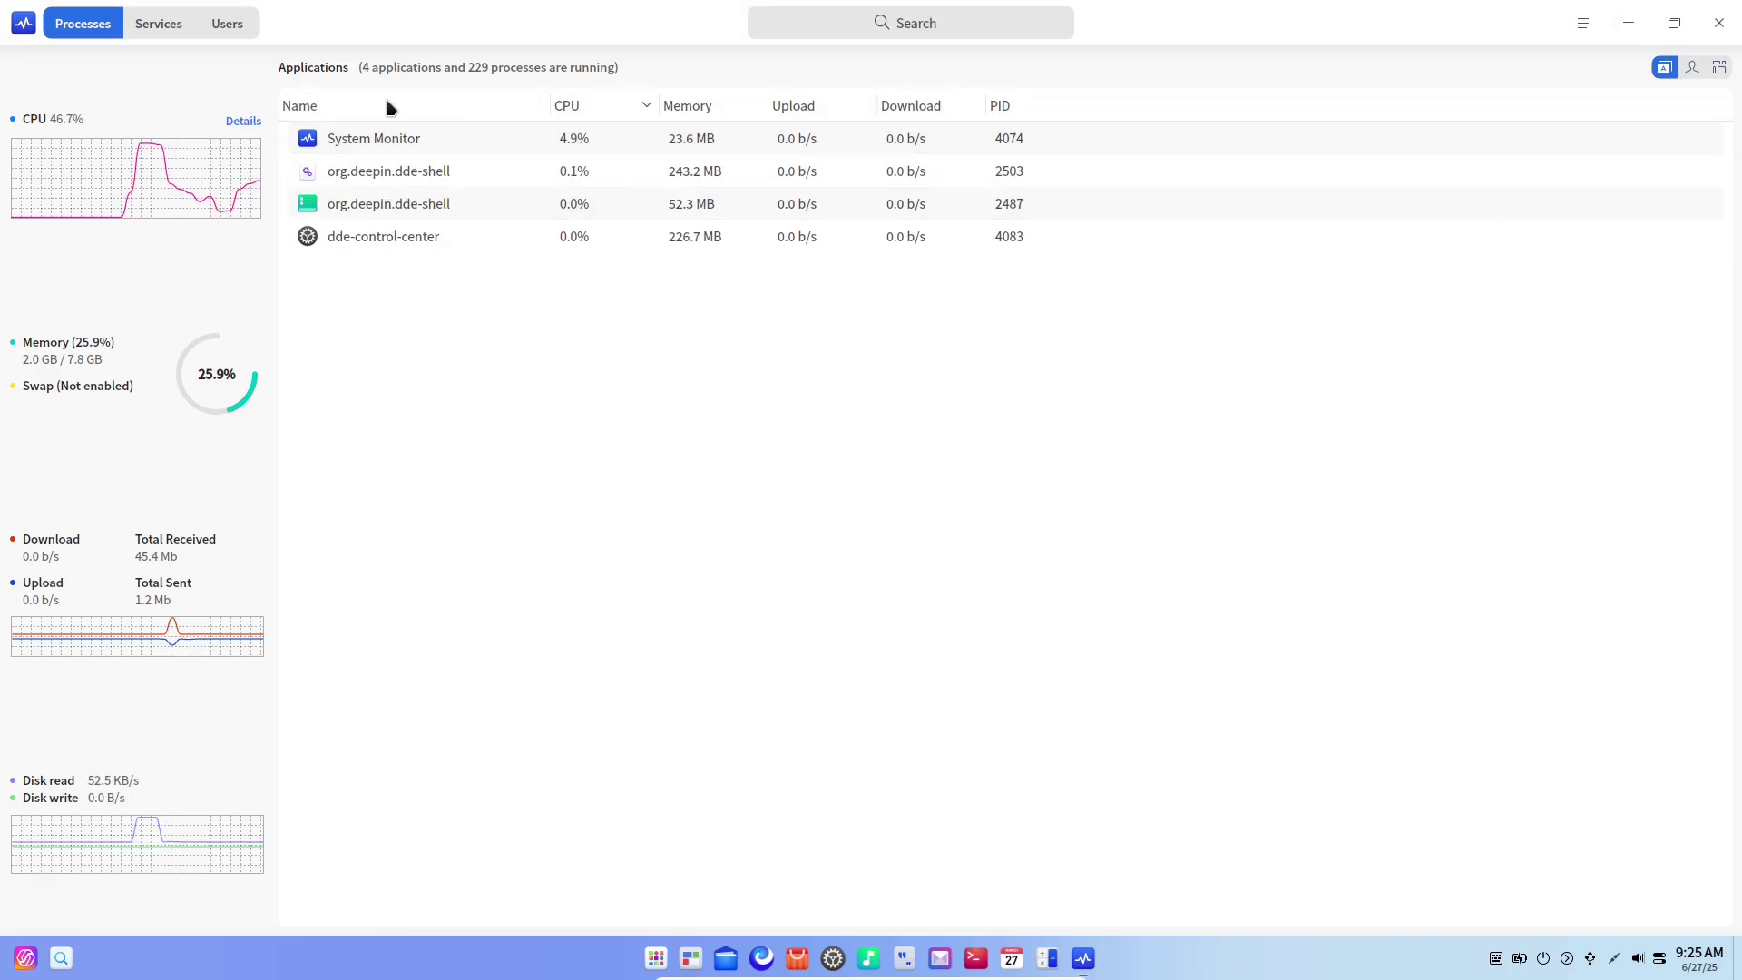
- View detailed CPU and memory statistics, then browse the Services and Users tabs
left_click(247, 121)
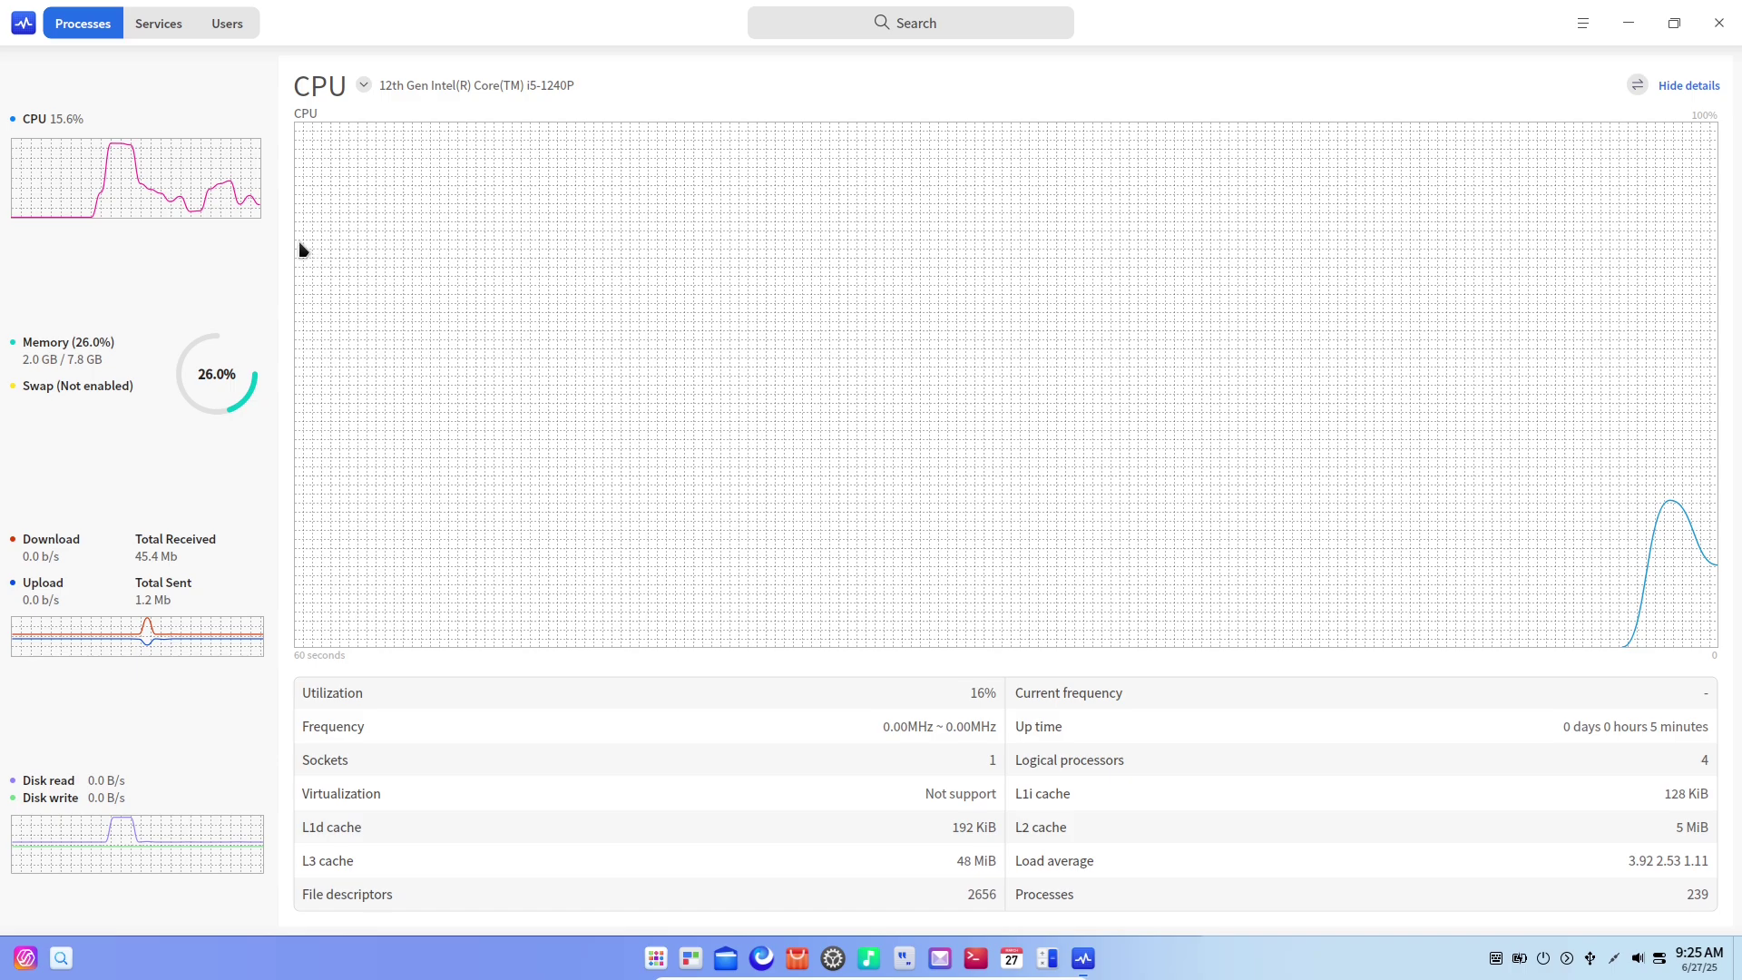
left_click(208, 380)
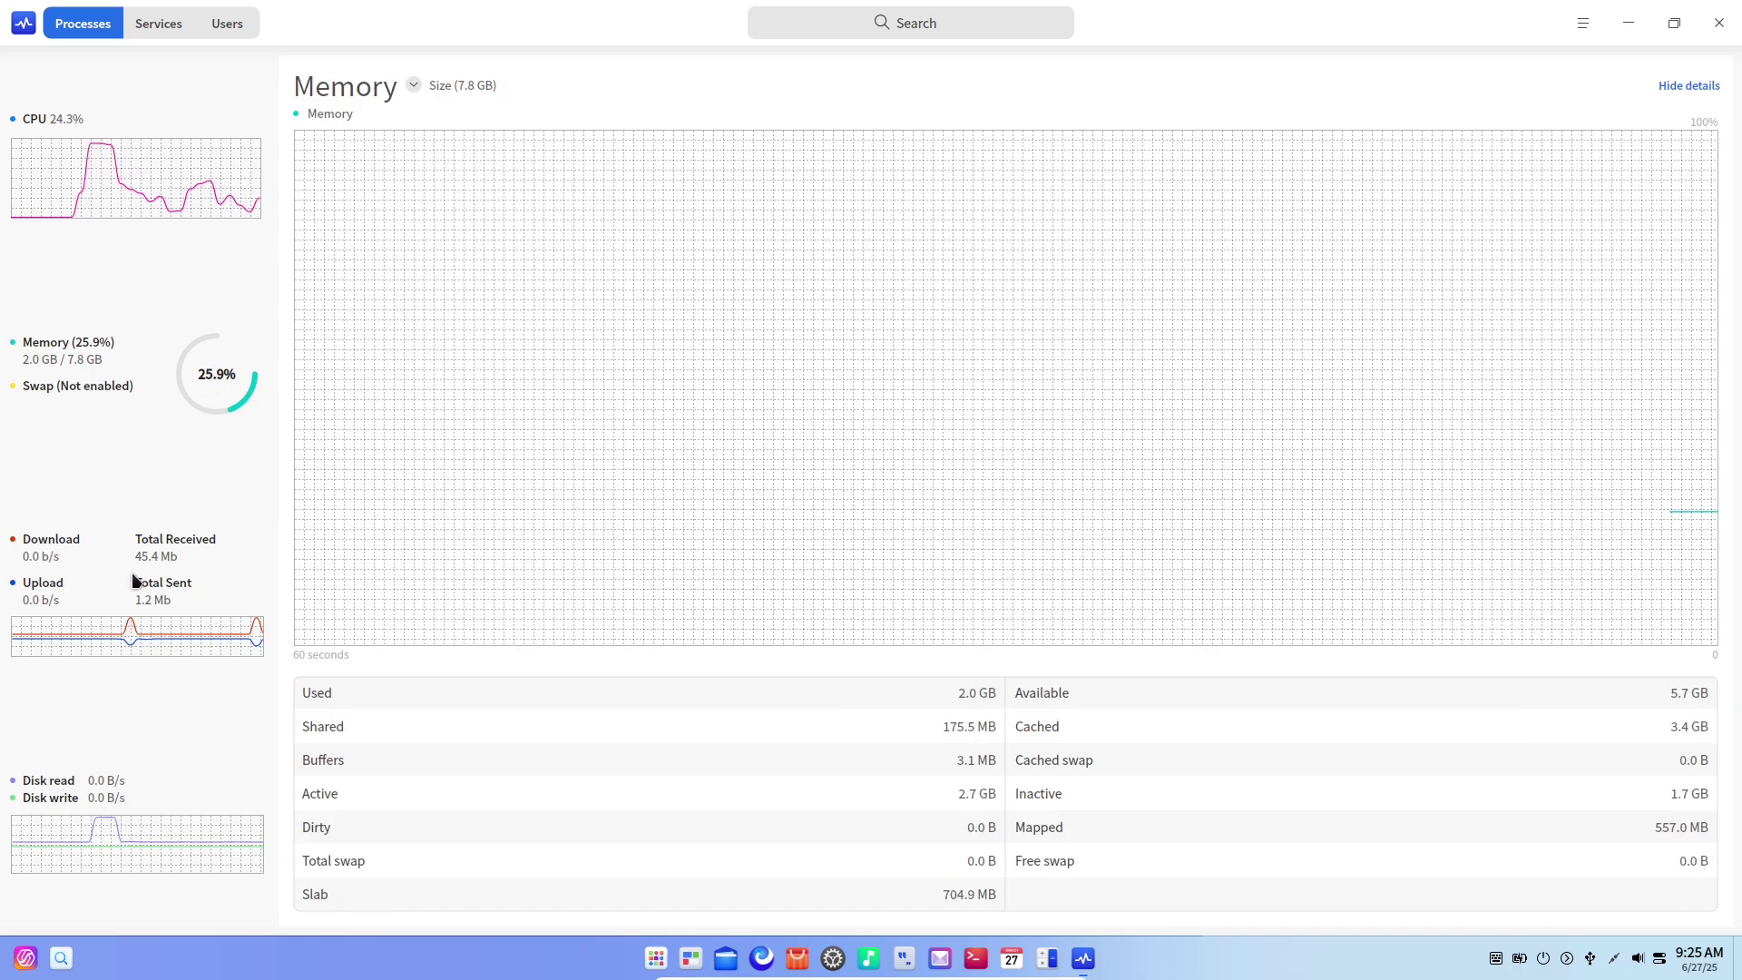
left_click(156, 24)
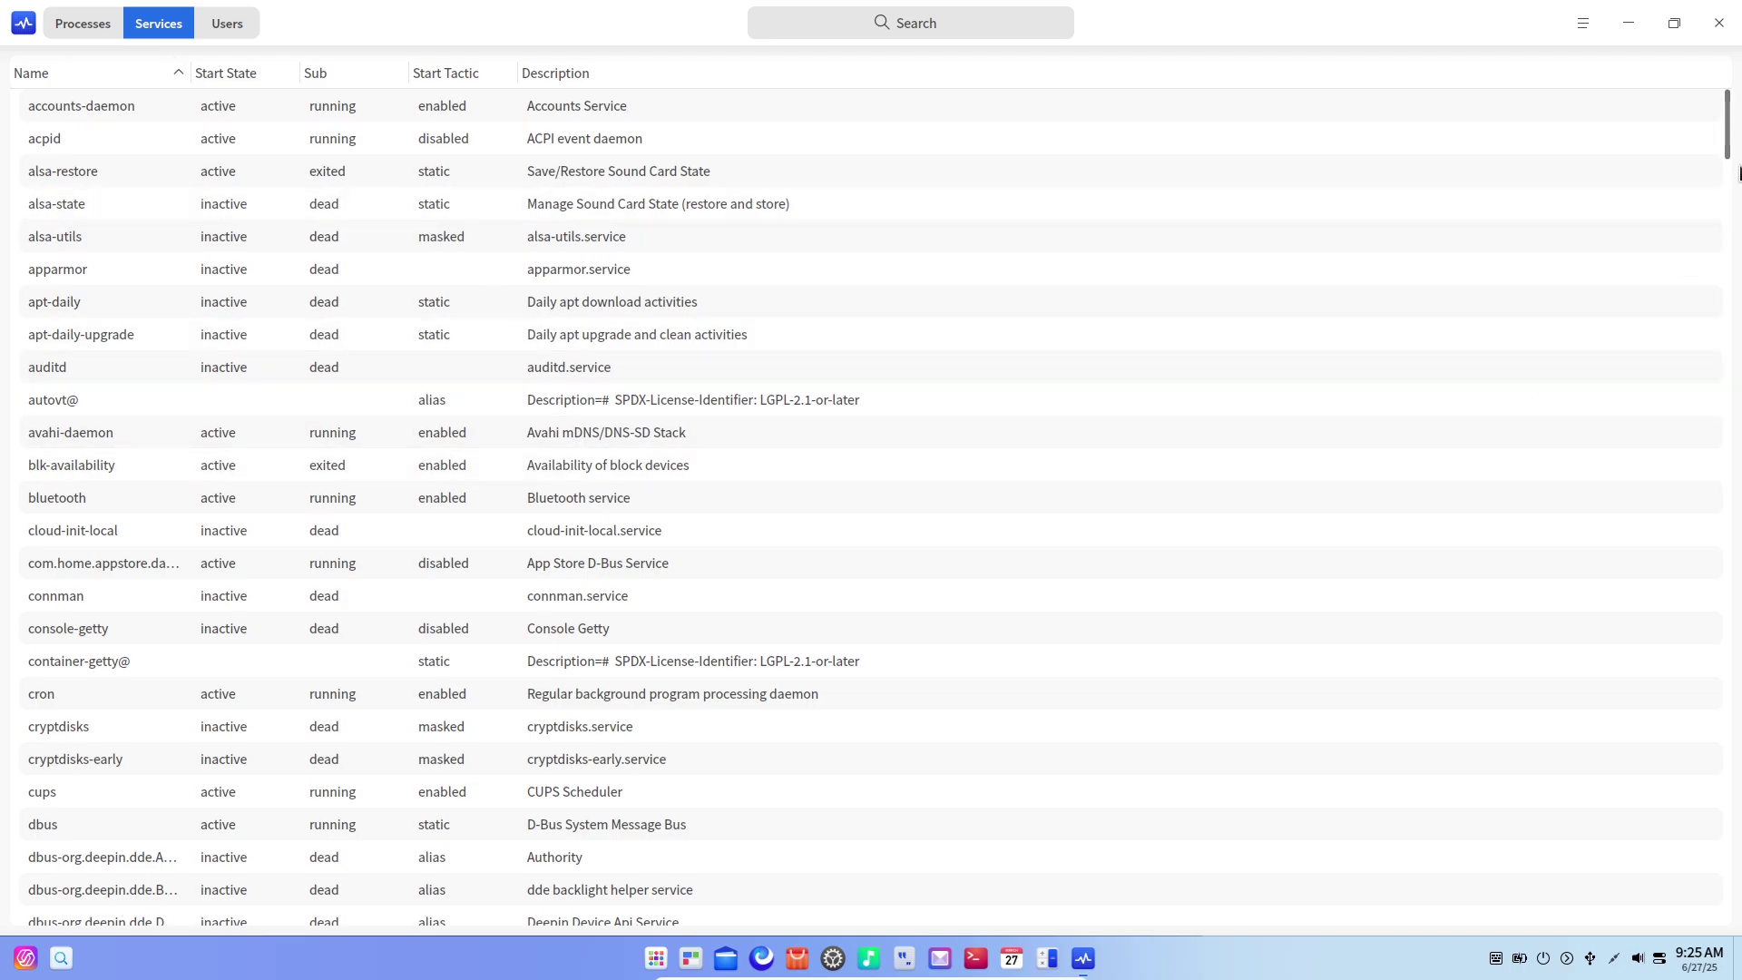
scroll(1729, 417, "down", 10)
scroll(1715, 590, "down", 20)
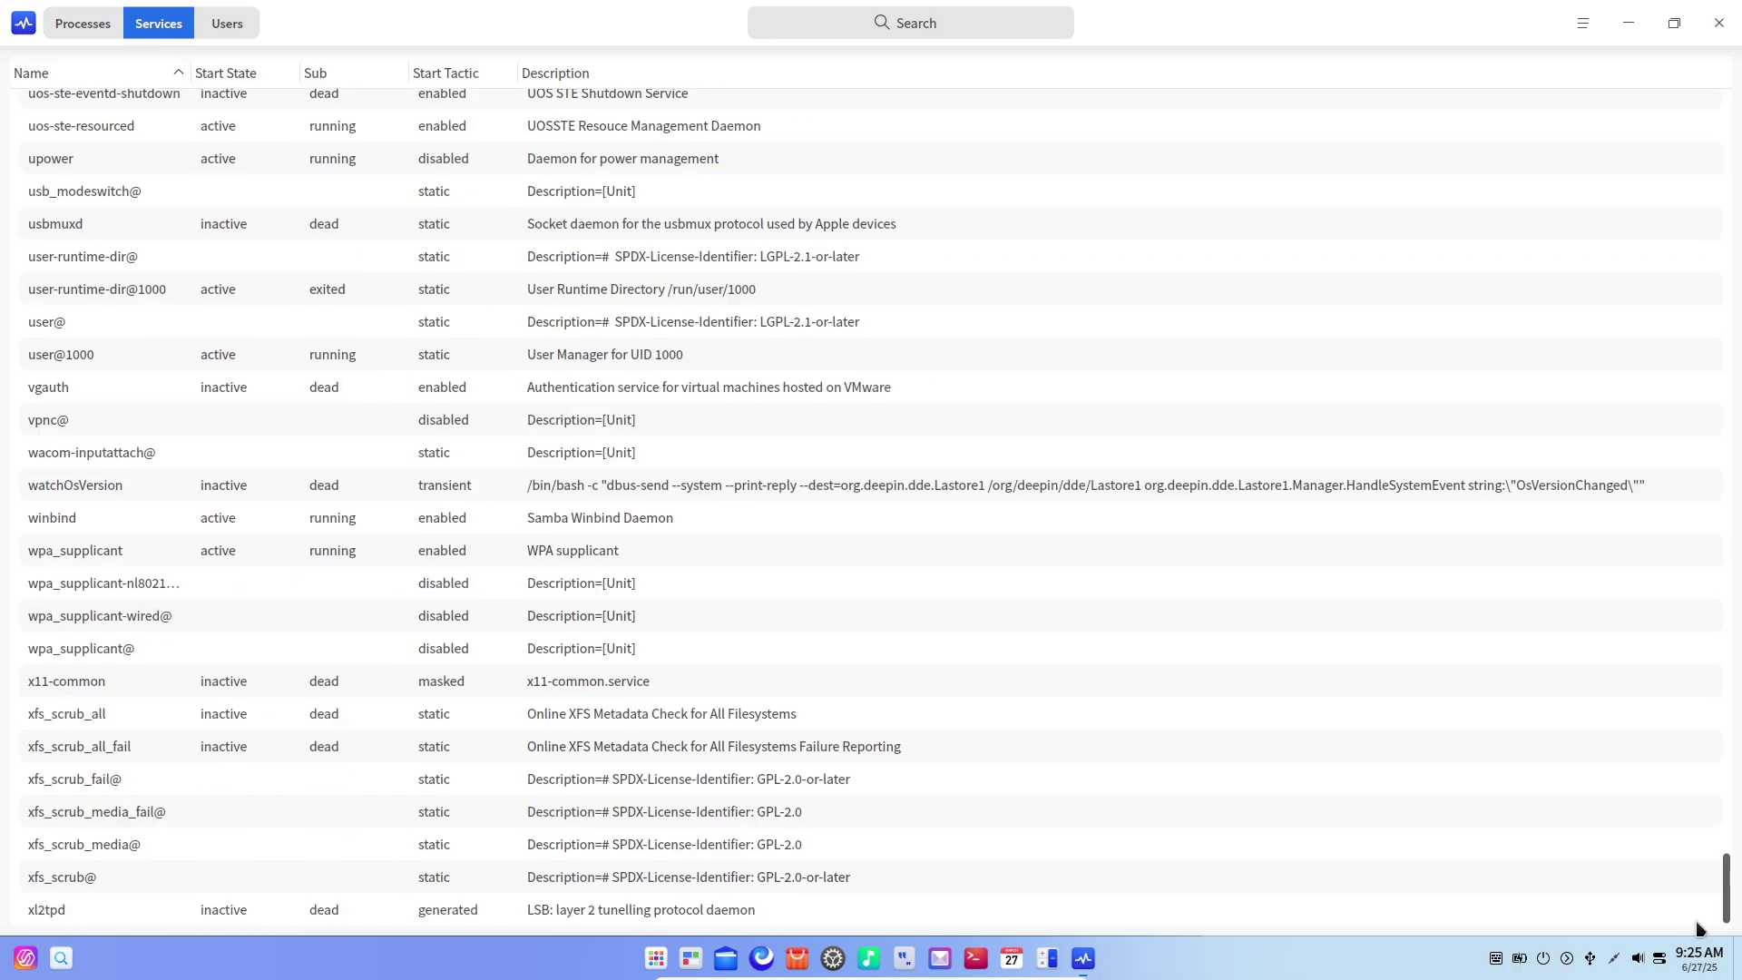
left_click(227, 24)
scroll(1703, 684, "down", 10)
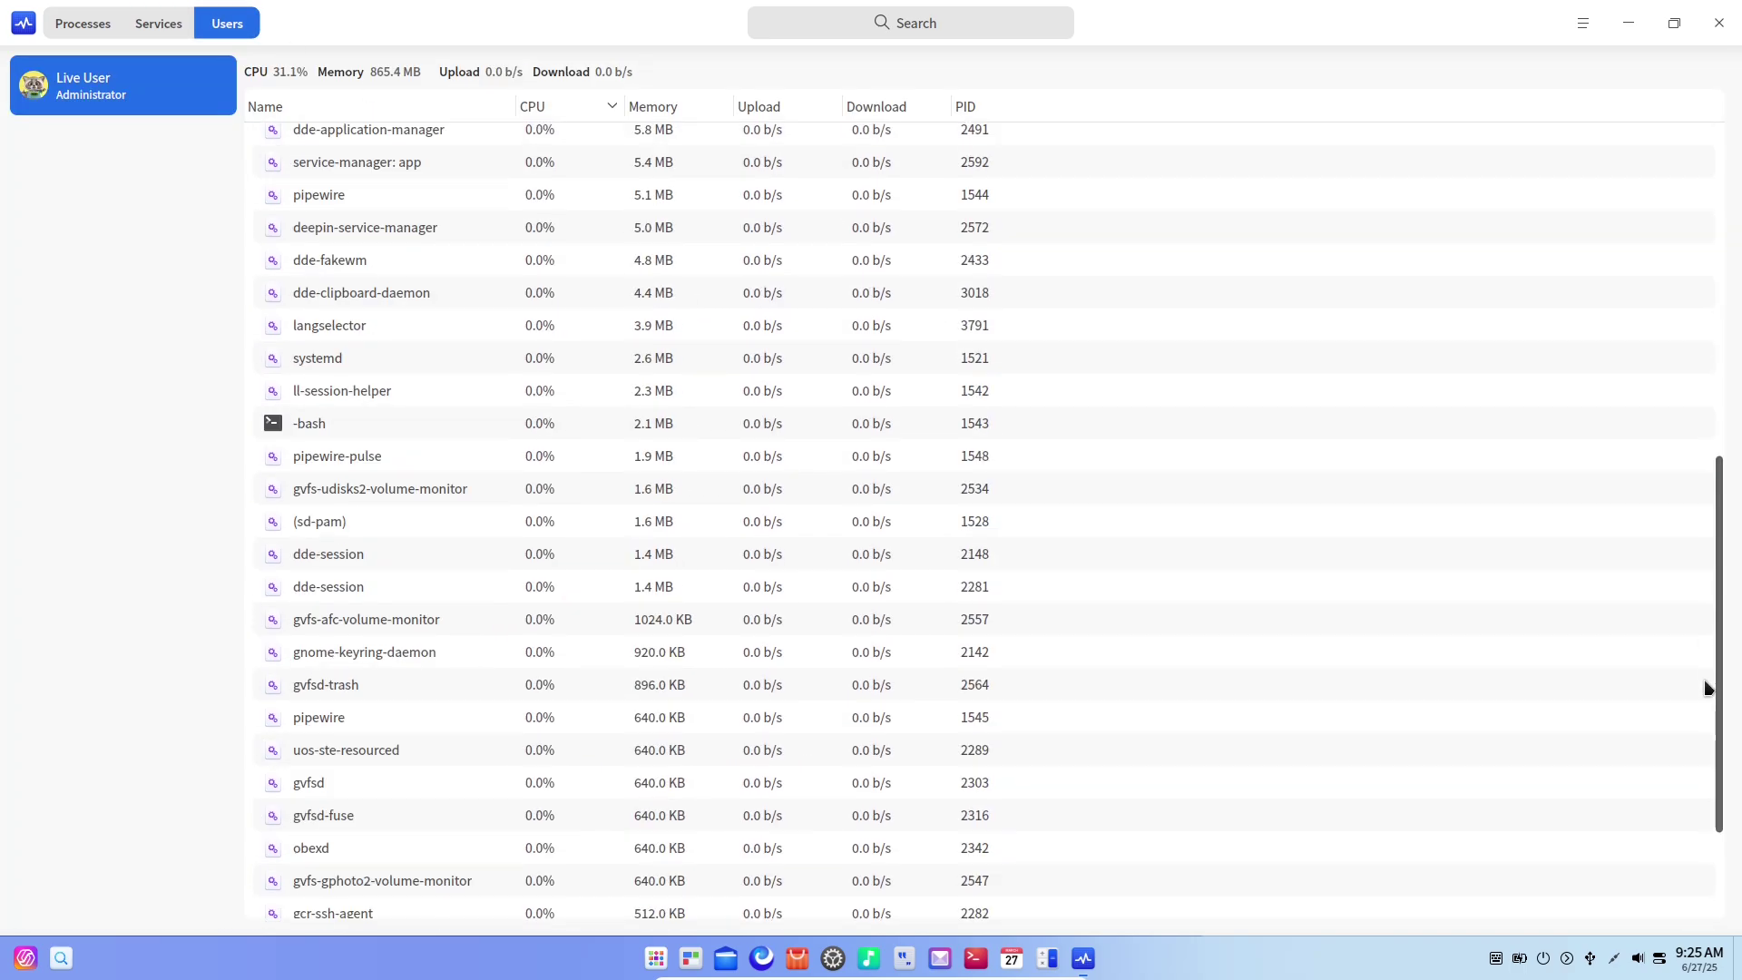
- Close System Monitor and the terminal, then enter deepin in the browser's address bar
key("alt+F4")
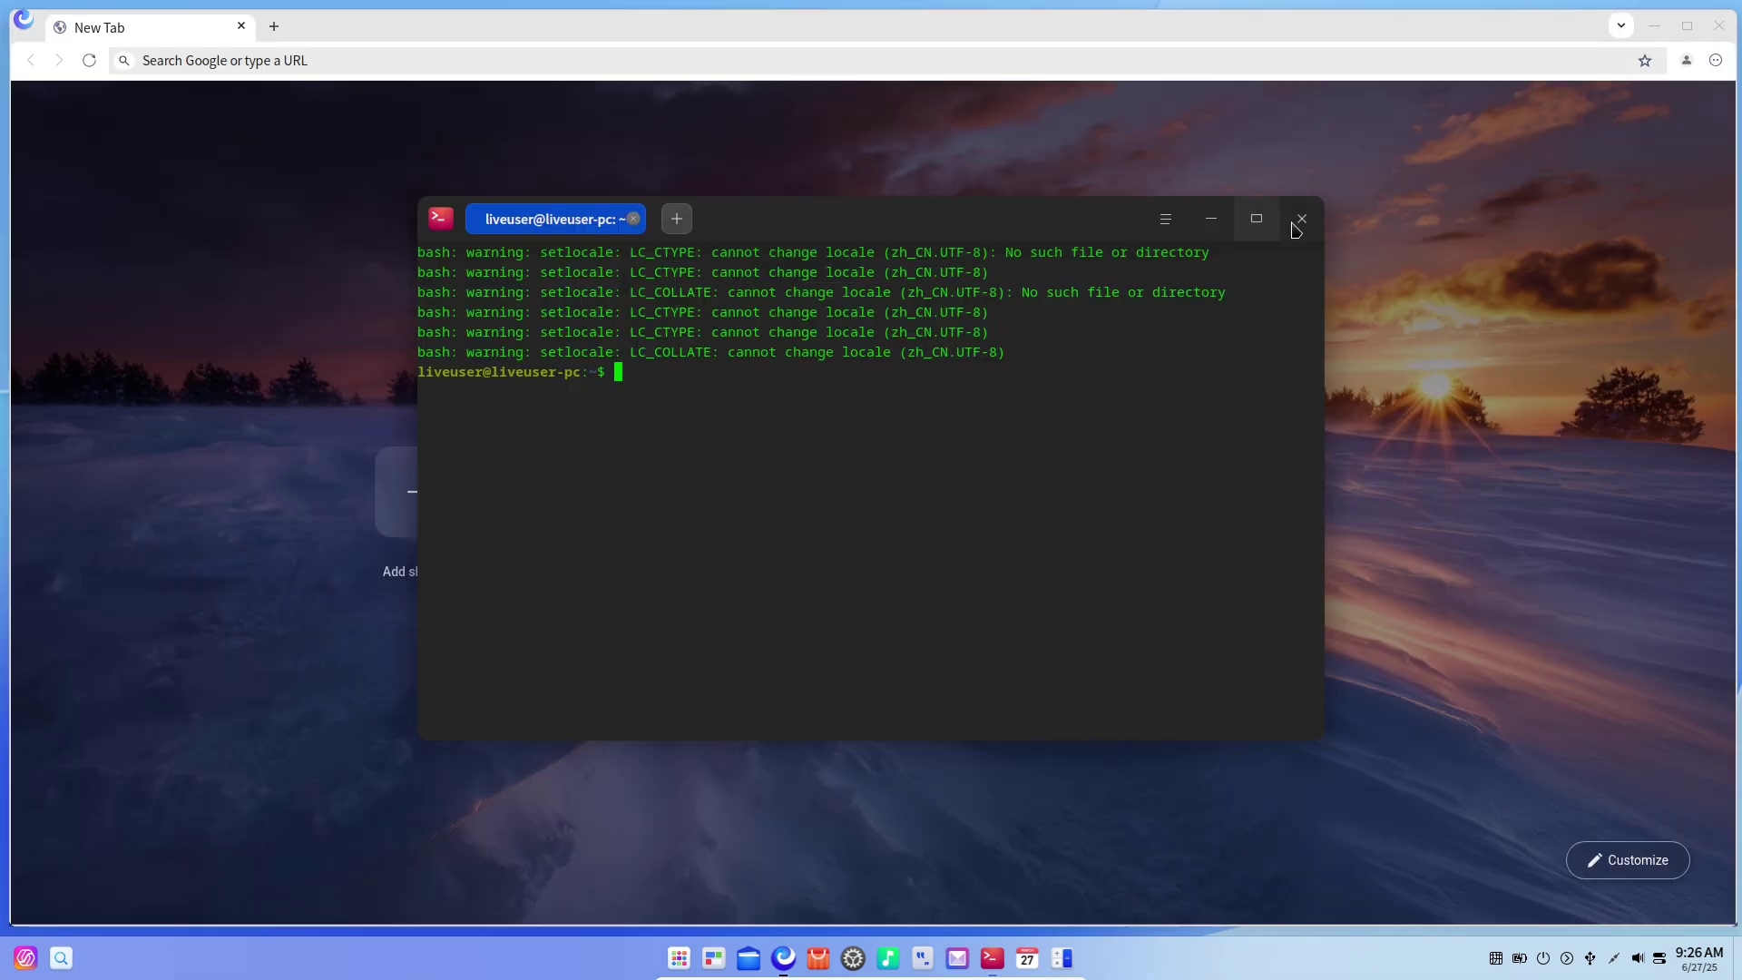
left_click(1302, 219)
left_click(824, 54)
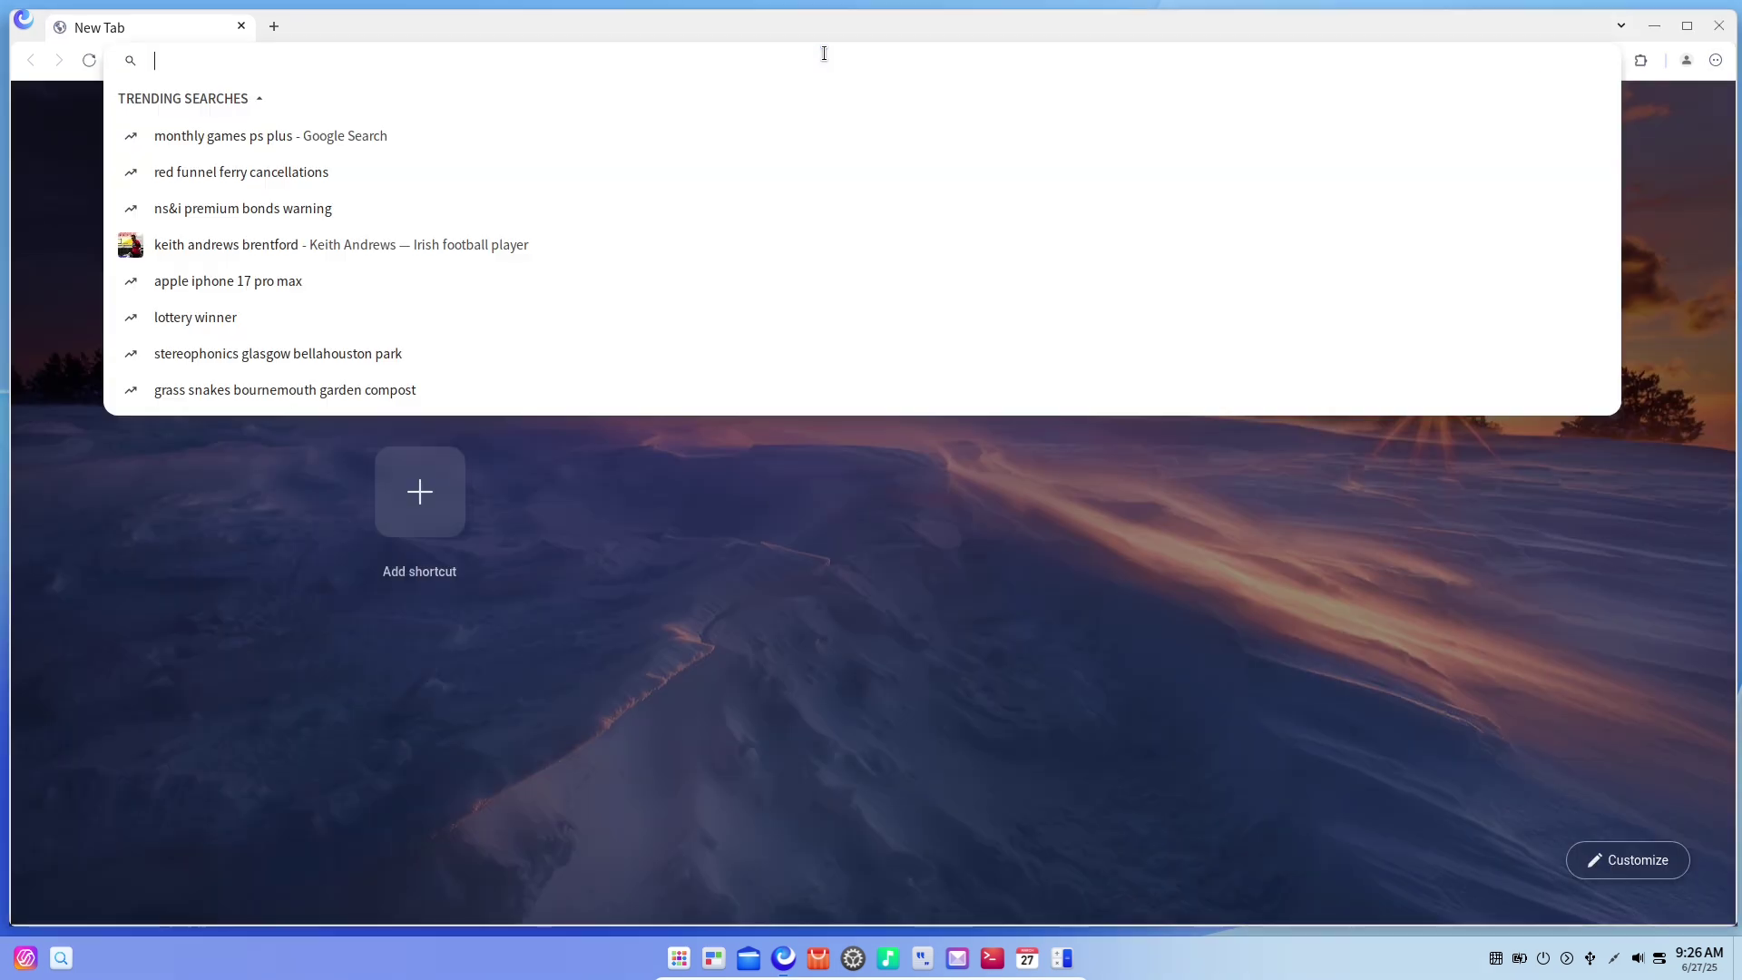
type("deepin")
- Search Google for deepin, dismiss the cookie prompt and open the official deepin.org result
left_click(876, 616)
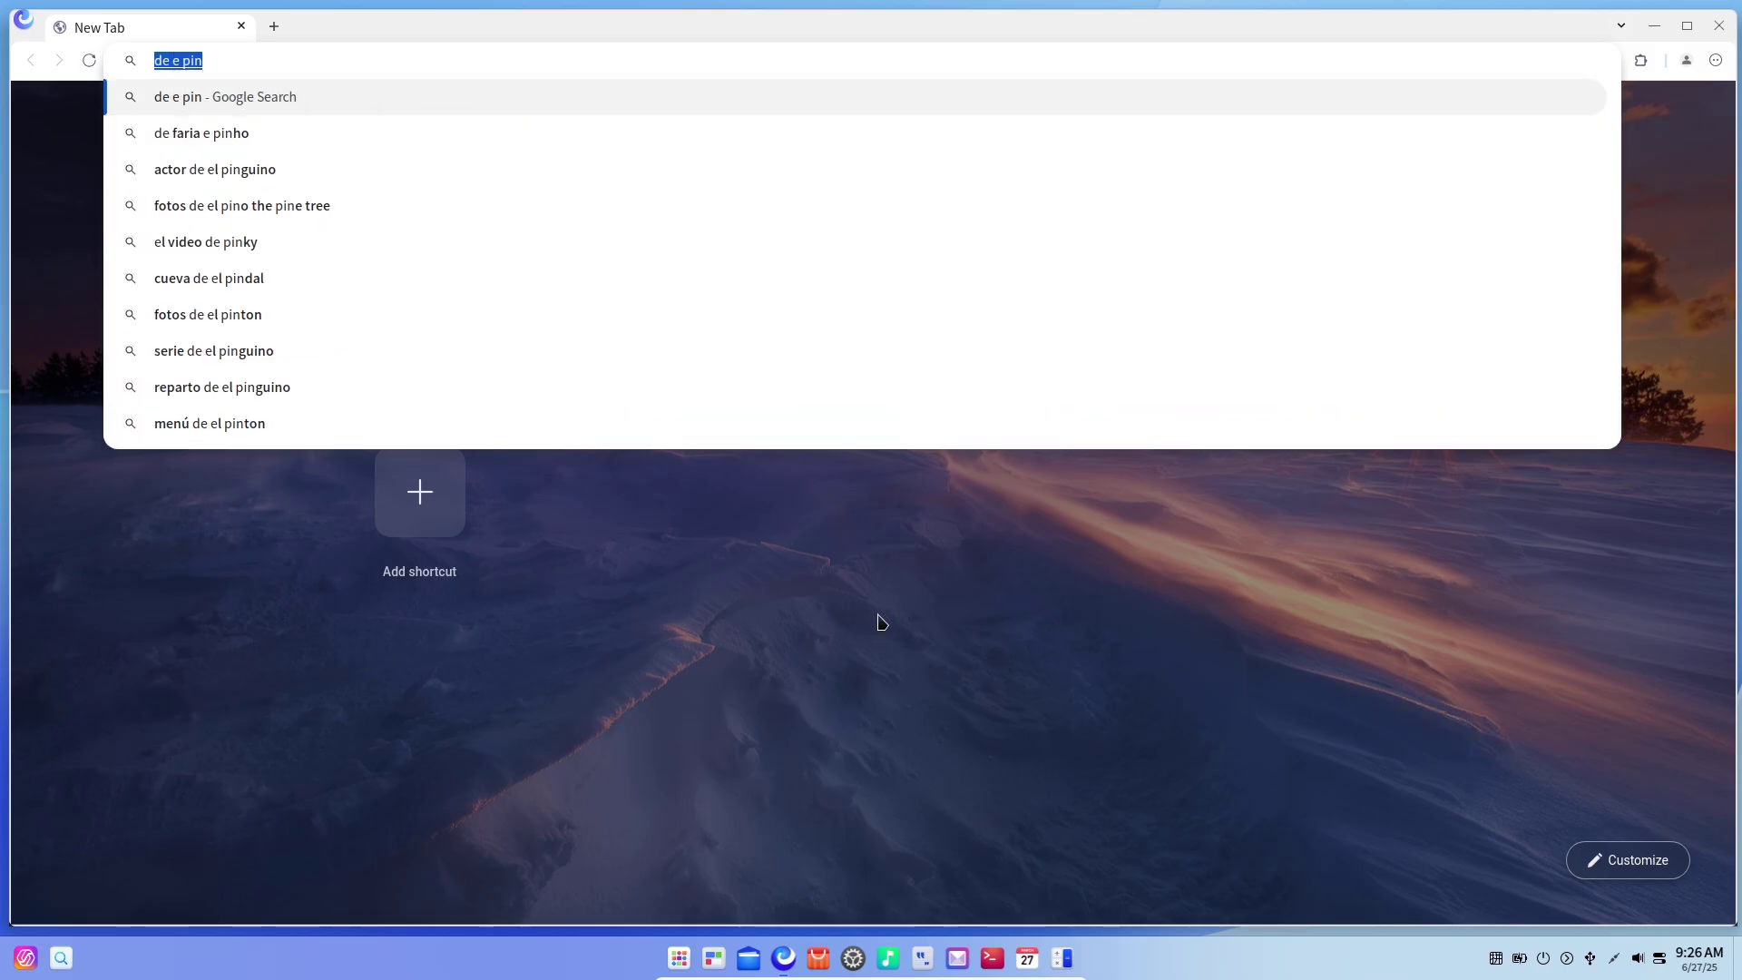
type("deepin")
key("Return")
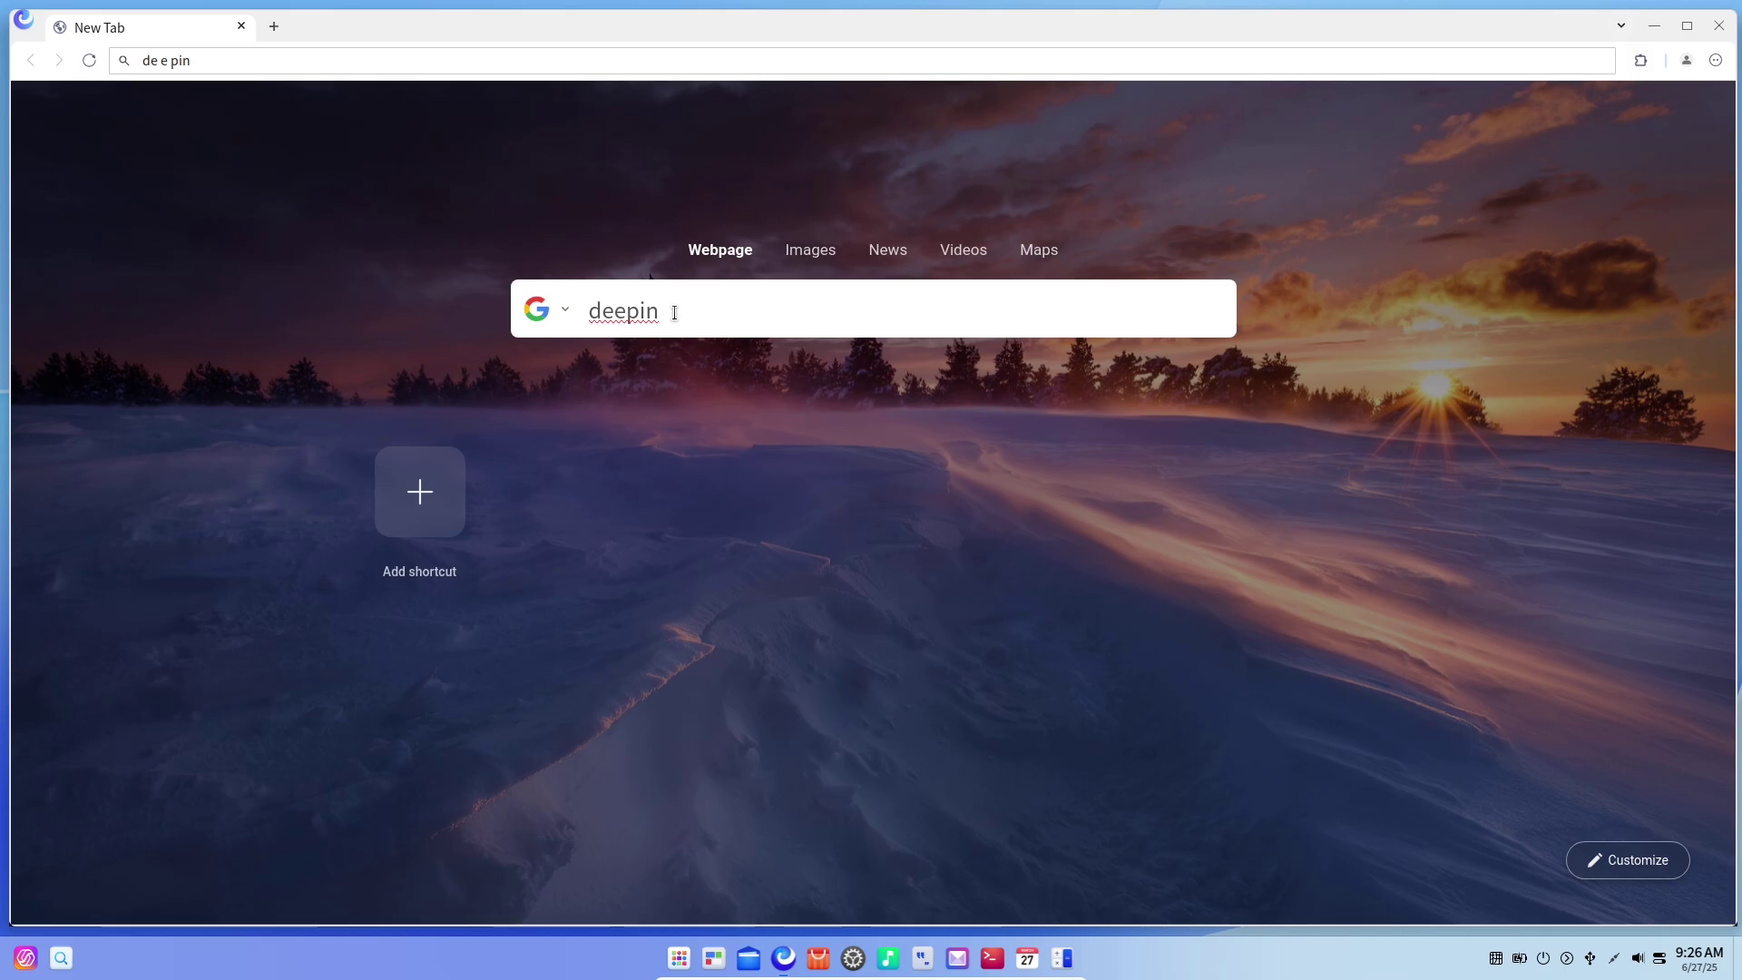
key("Return")
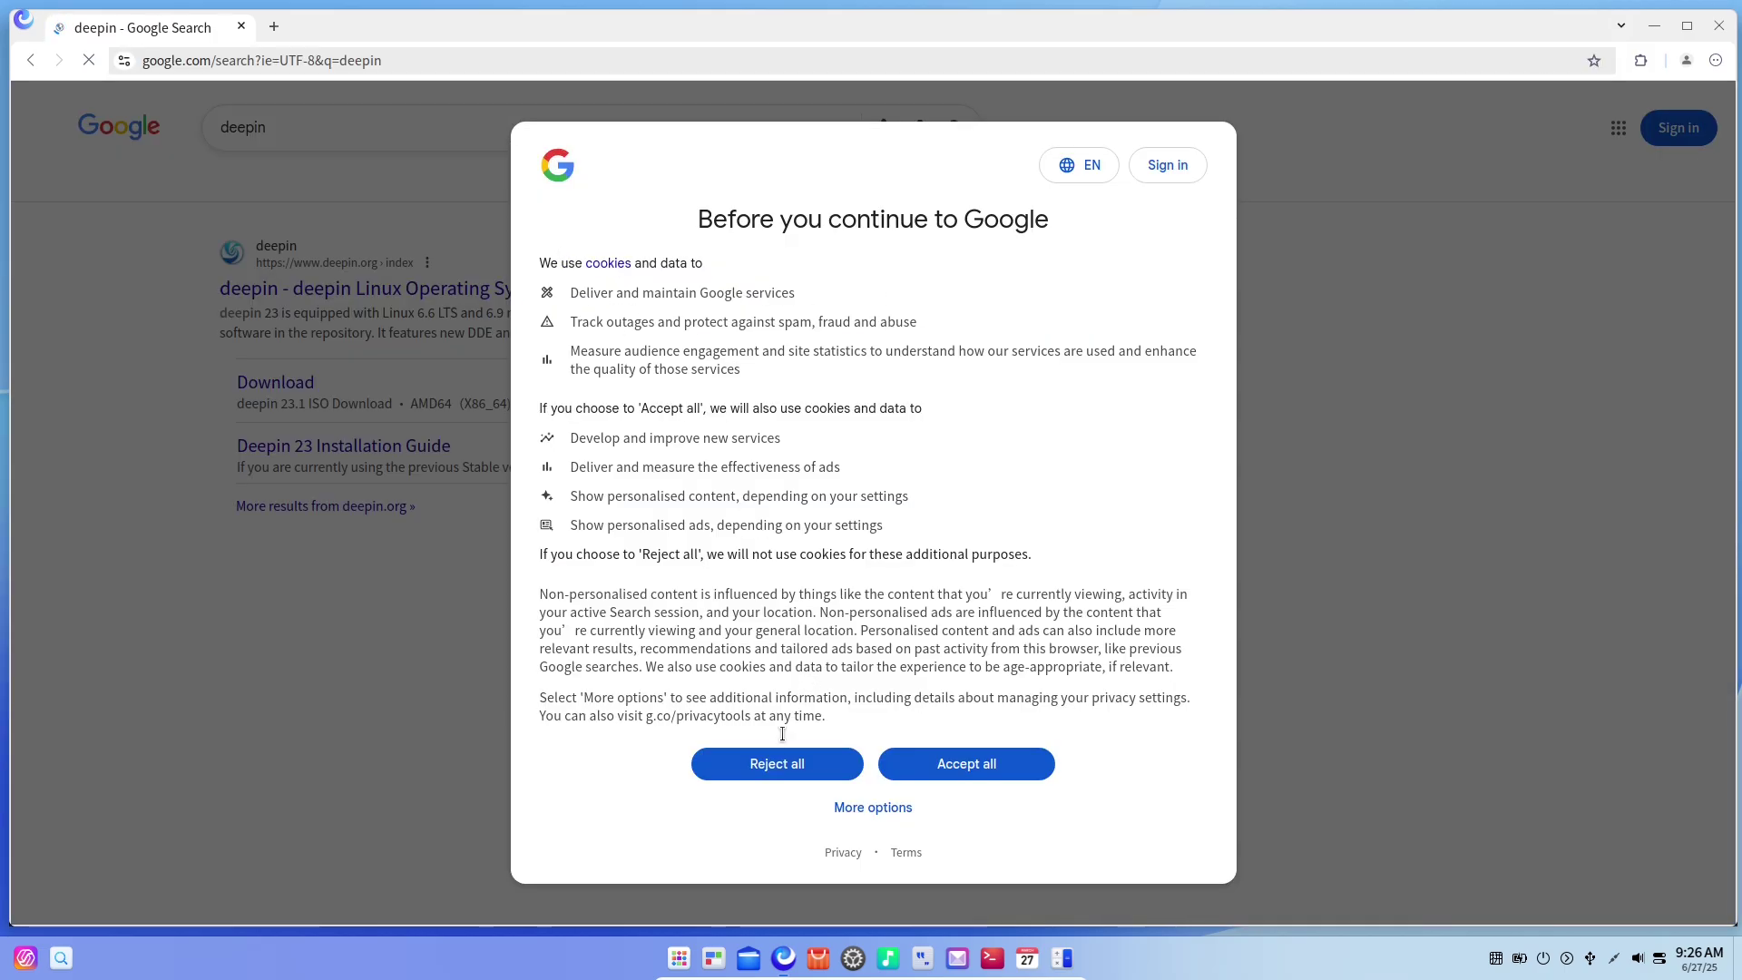
left_click(775, 760)
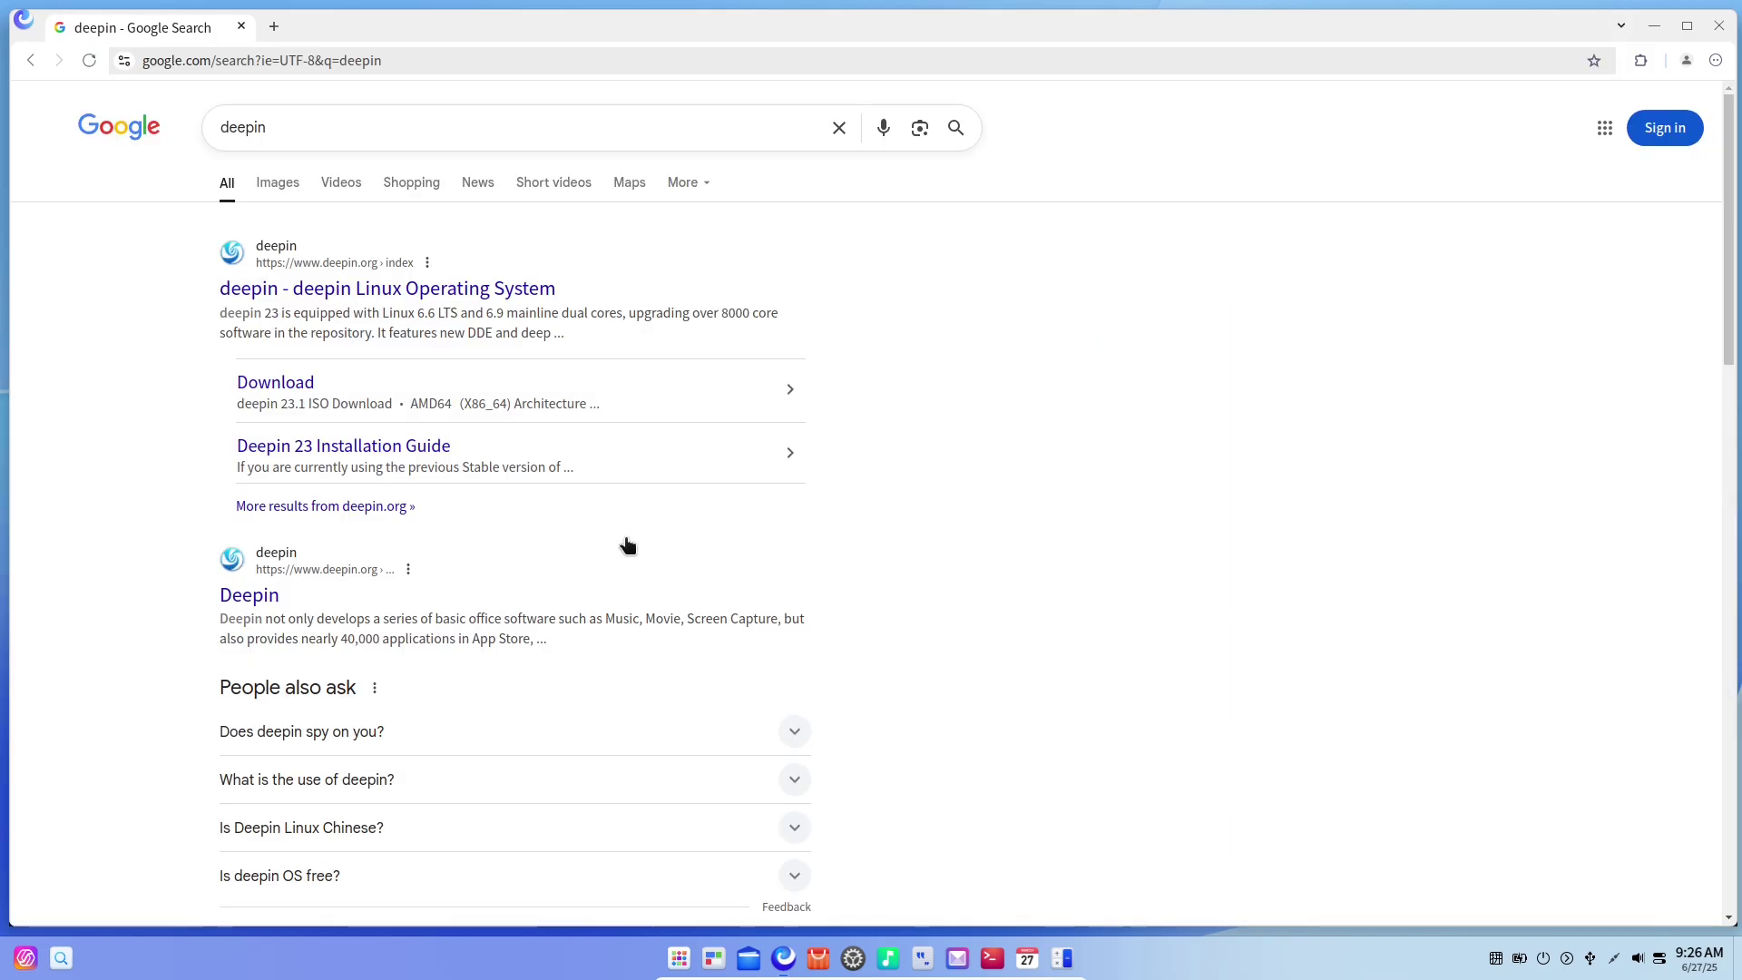
left_click(441, 296)
- View the browser's About page, close it and open the deepin 25 release article
left_click(1715, 60)
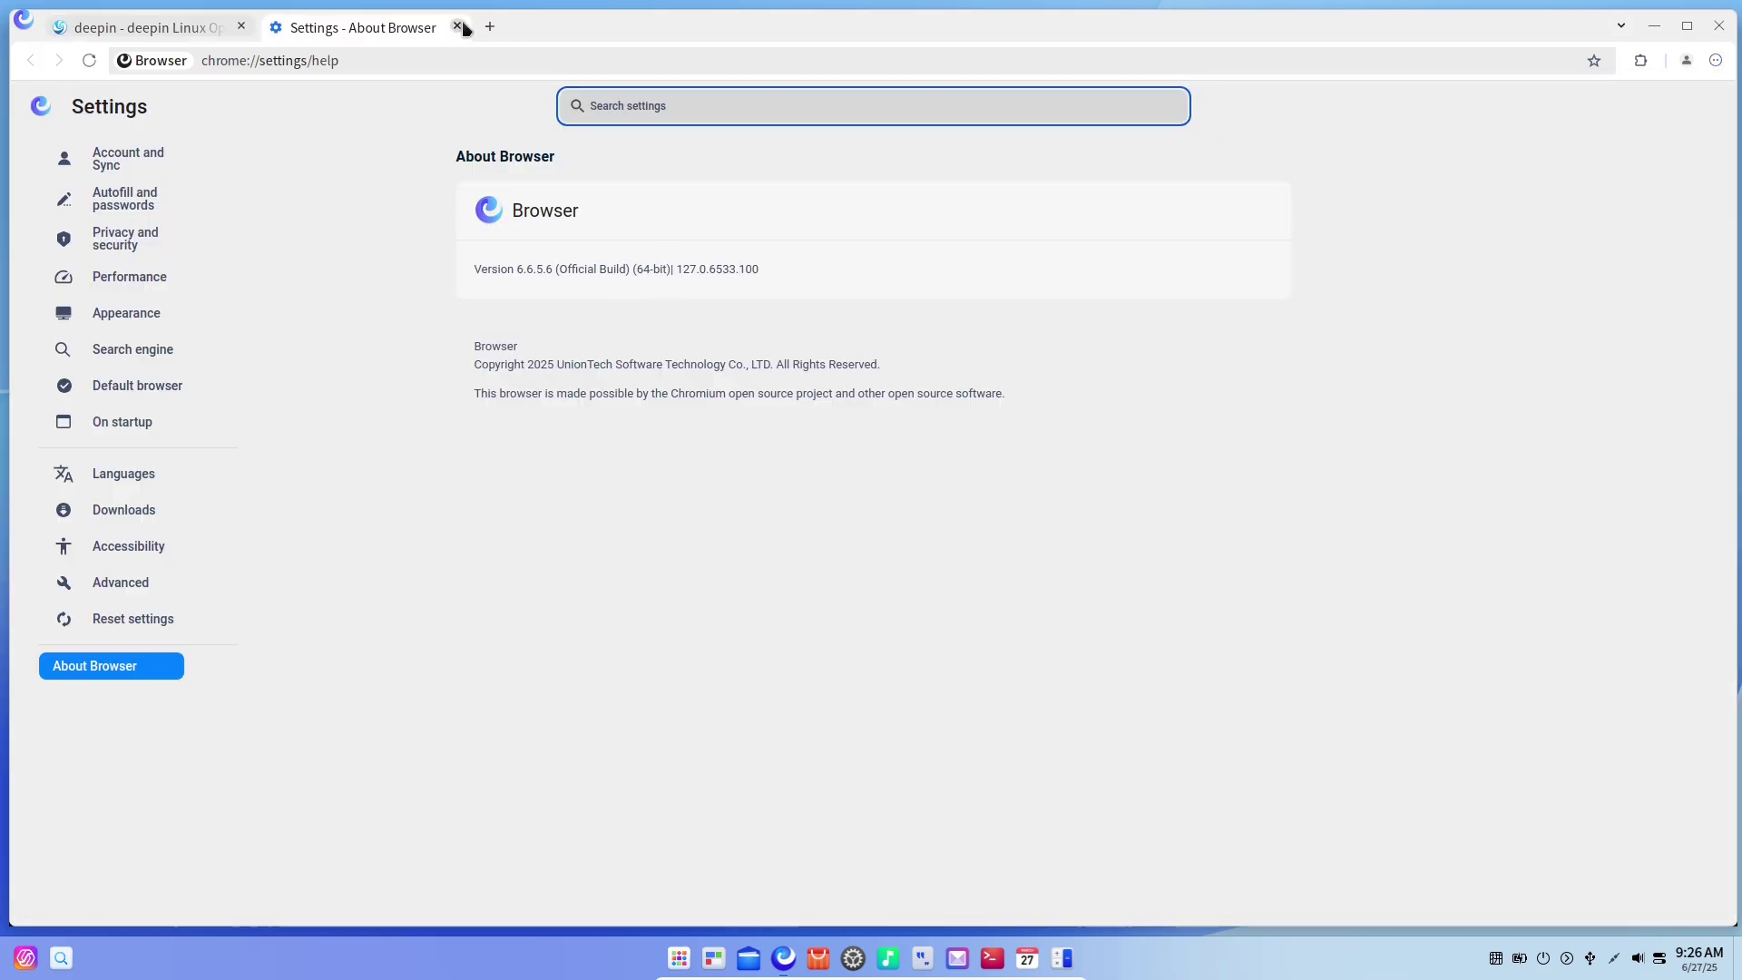
left_click(459, 26)
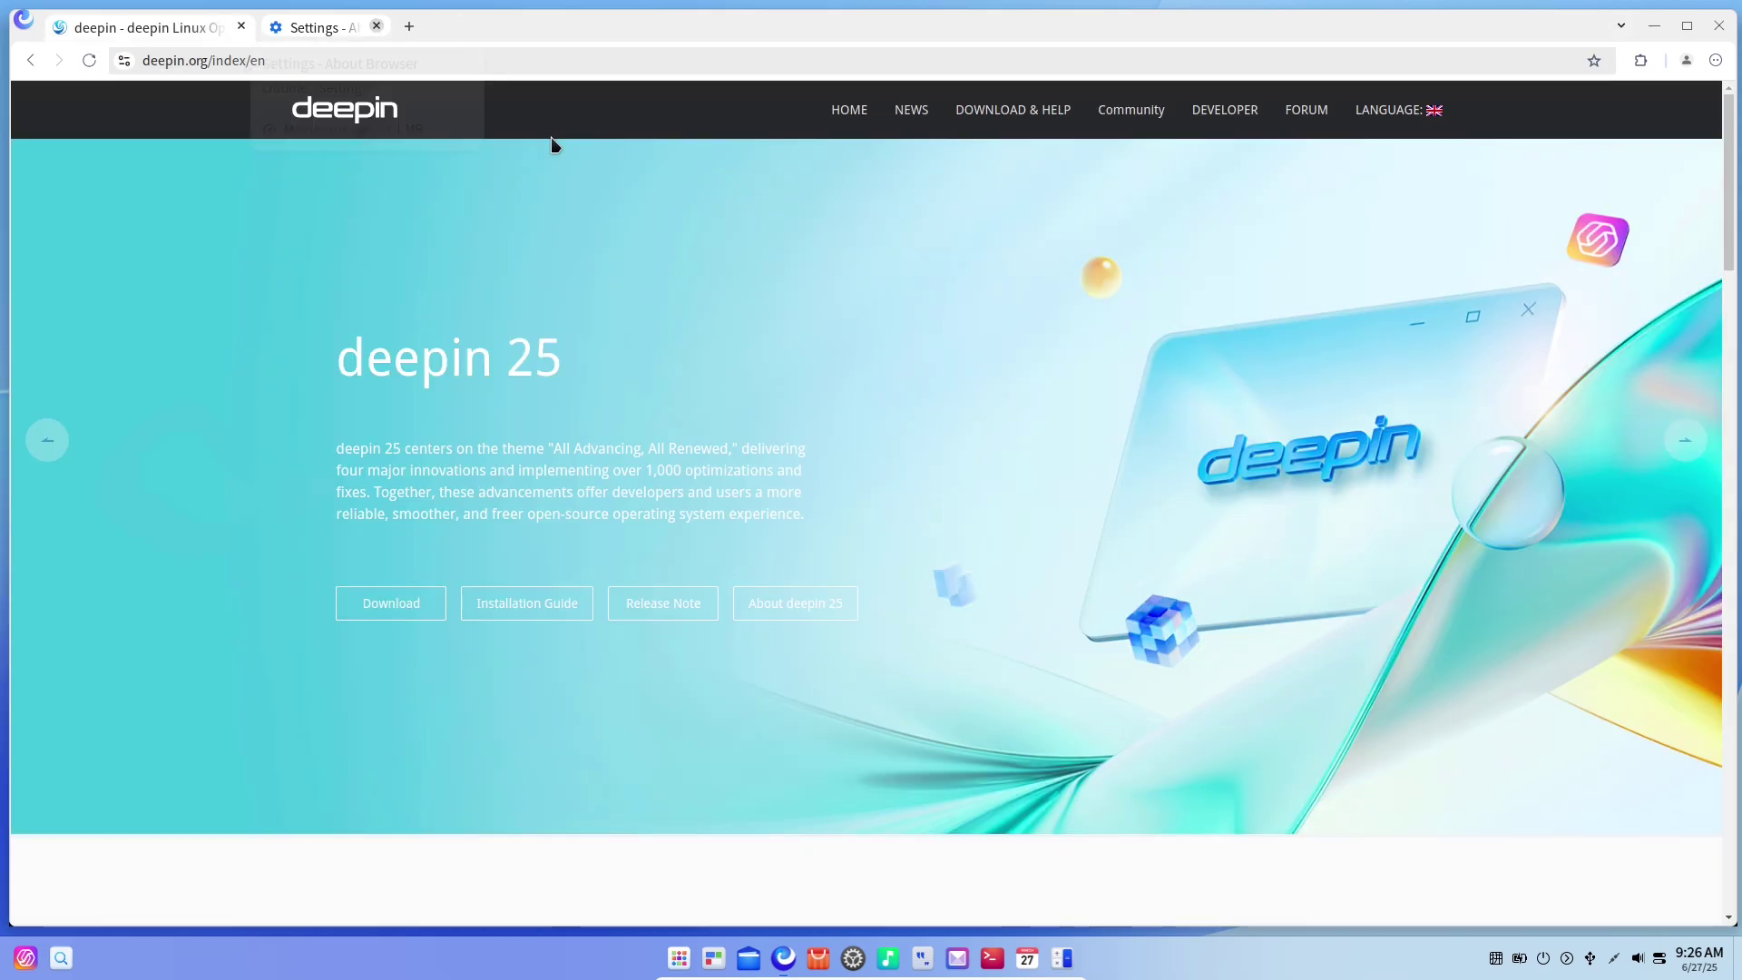
left_click(640, 606)
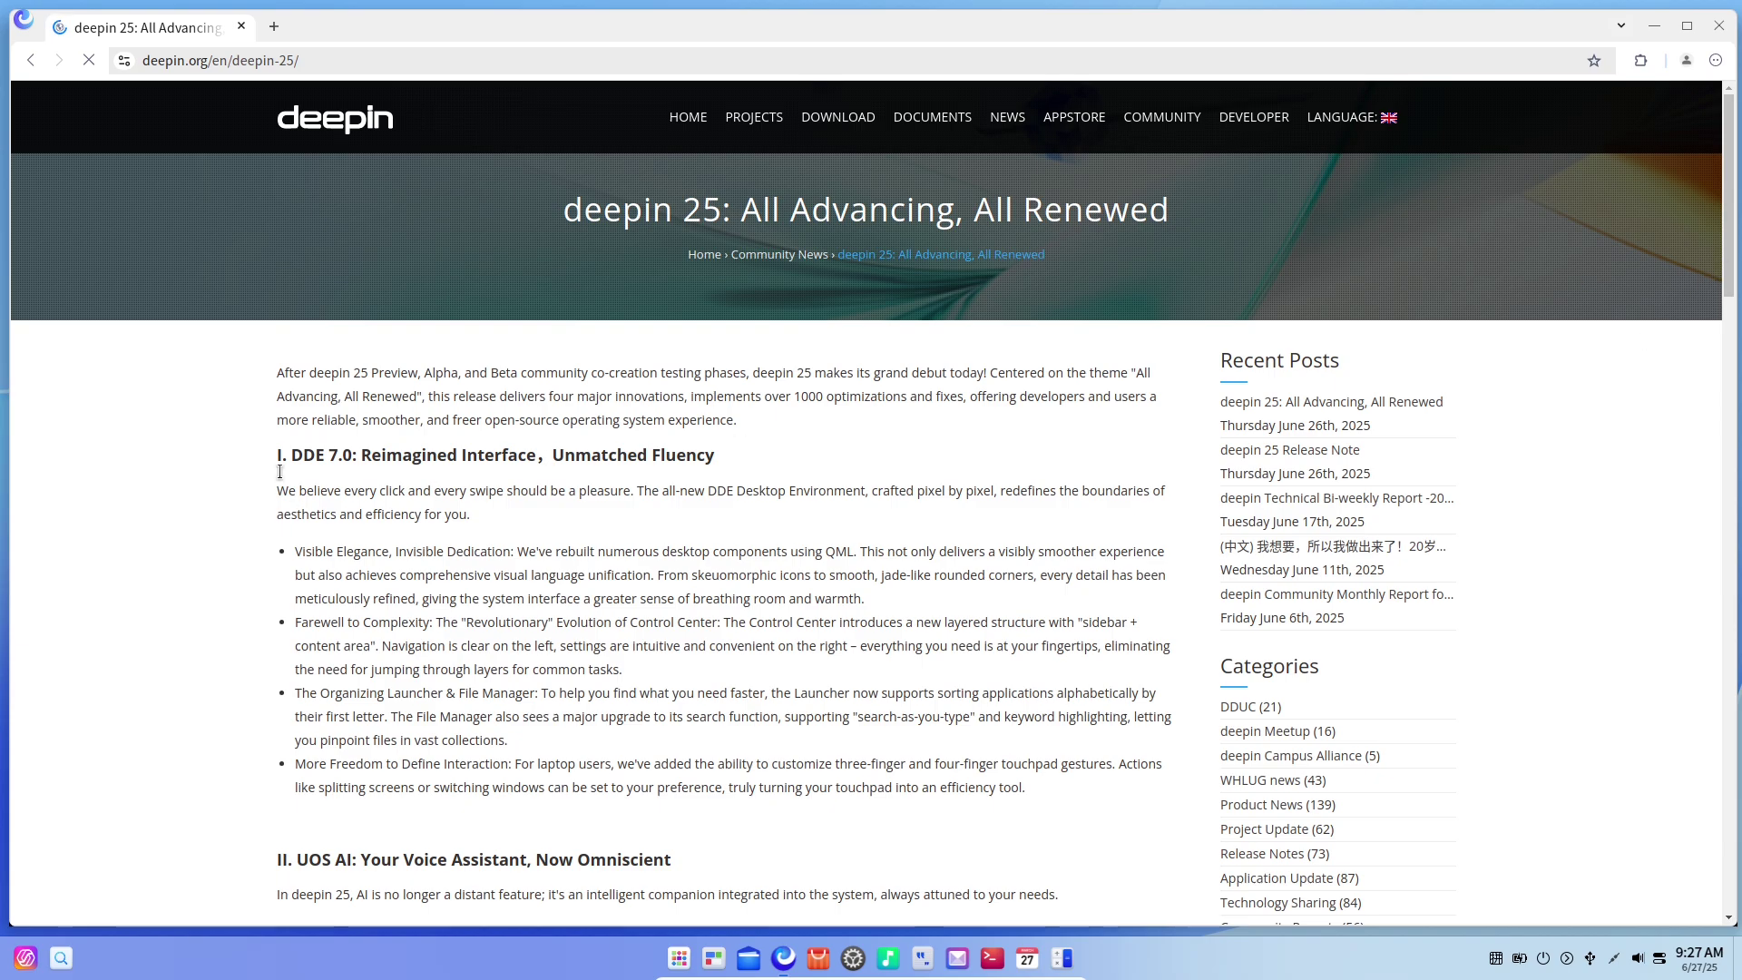
- Highlight the DDE 7.0 section heading and check the tray input method options
left_click_drag(292, 455, 710, 457)
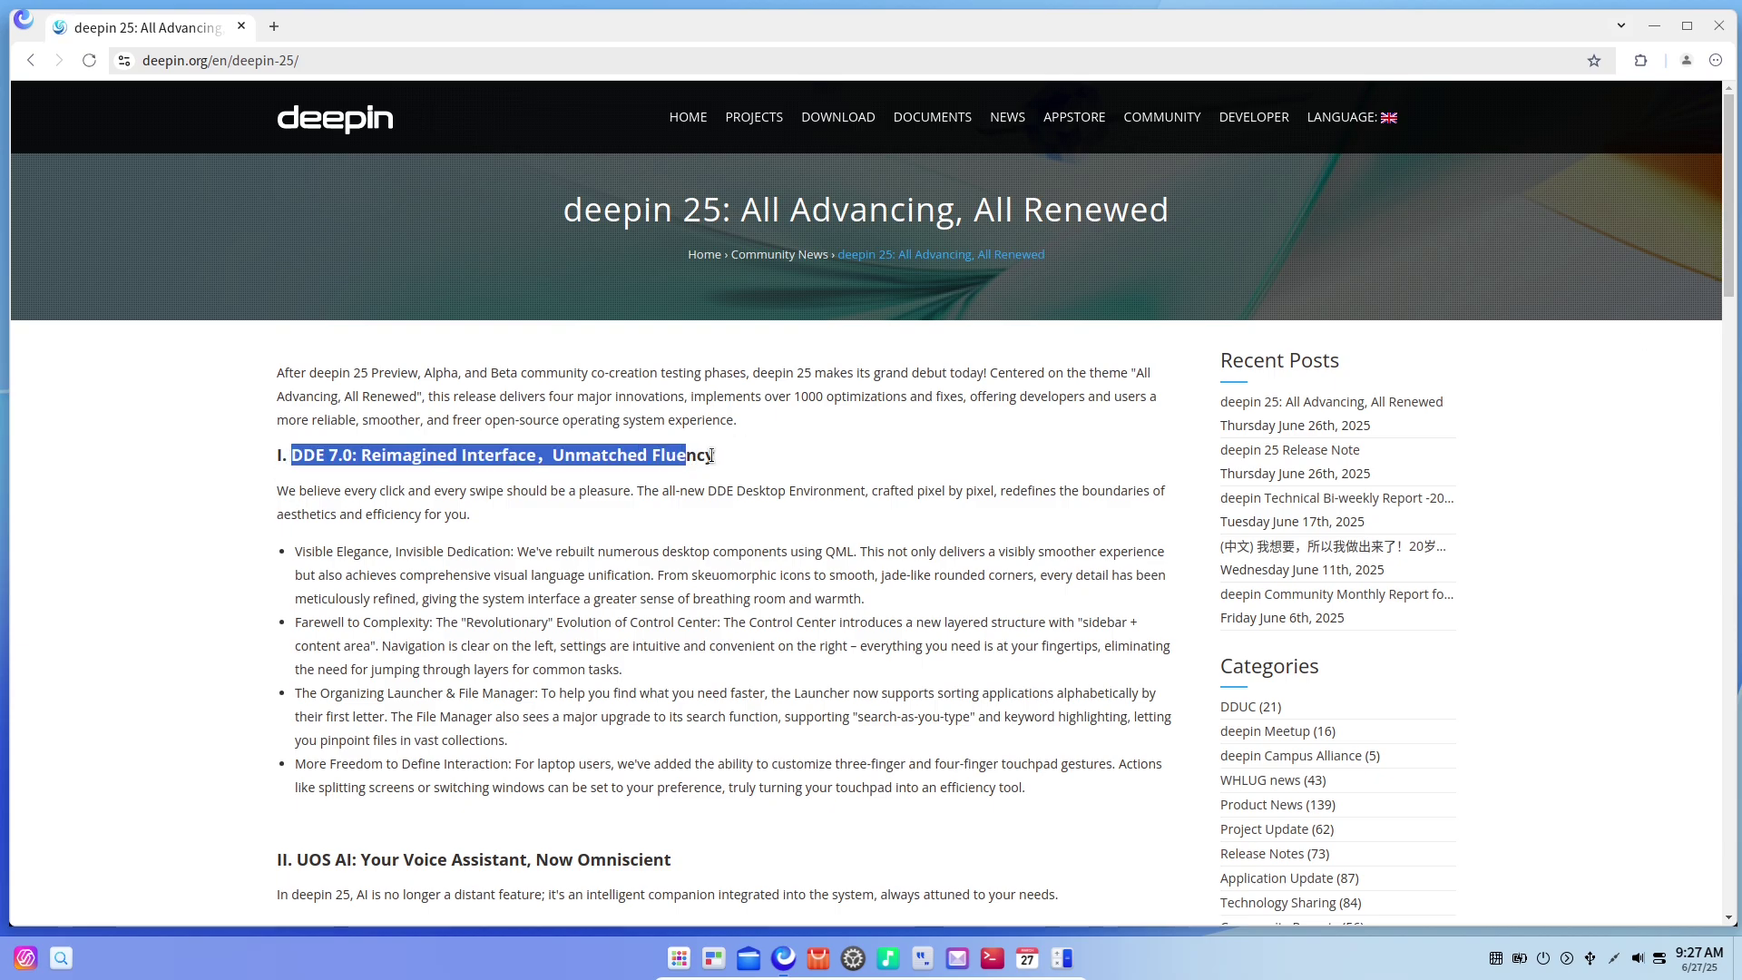
left_click(1497, 964)
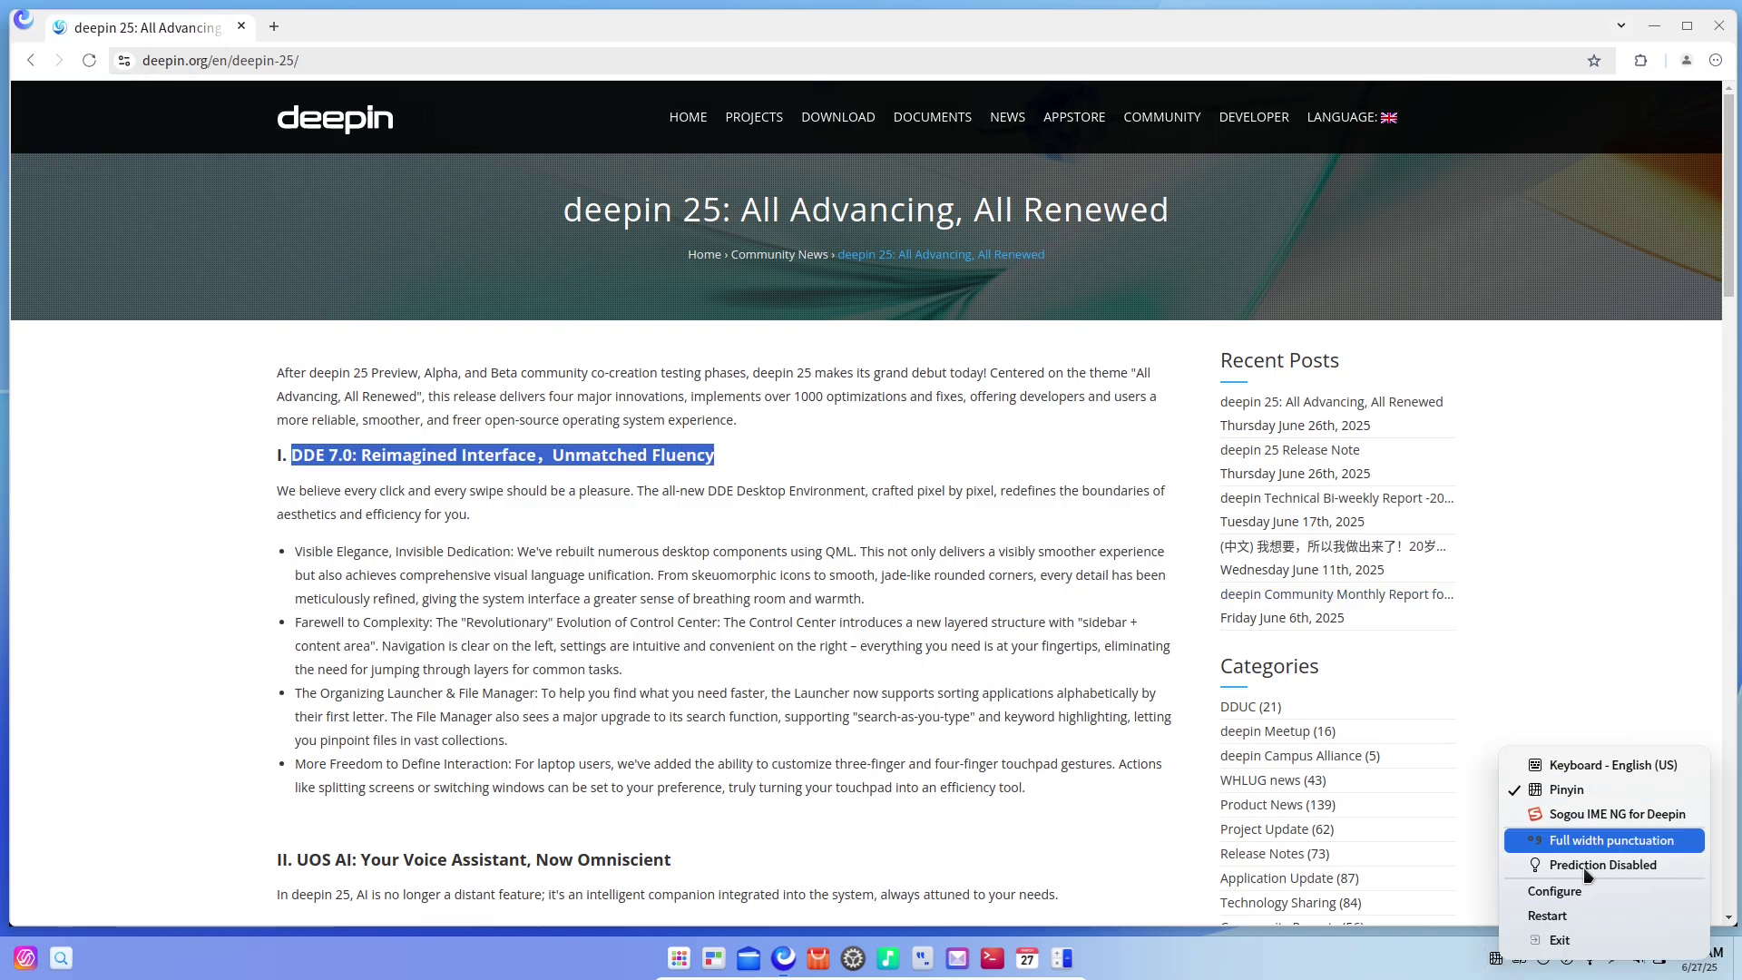
left_click(1583, 839)
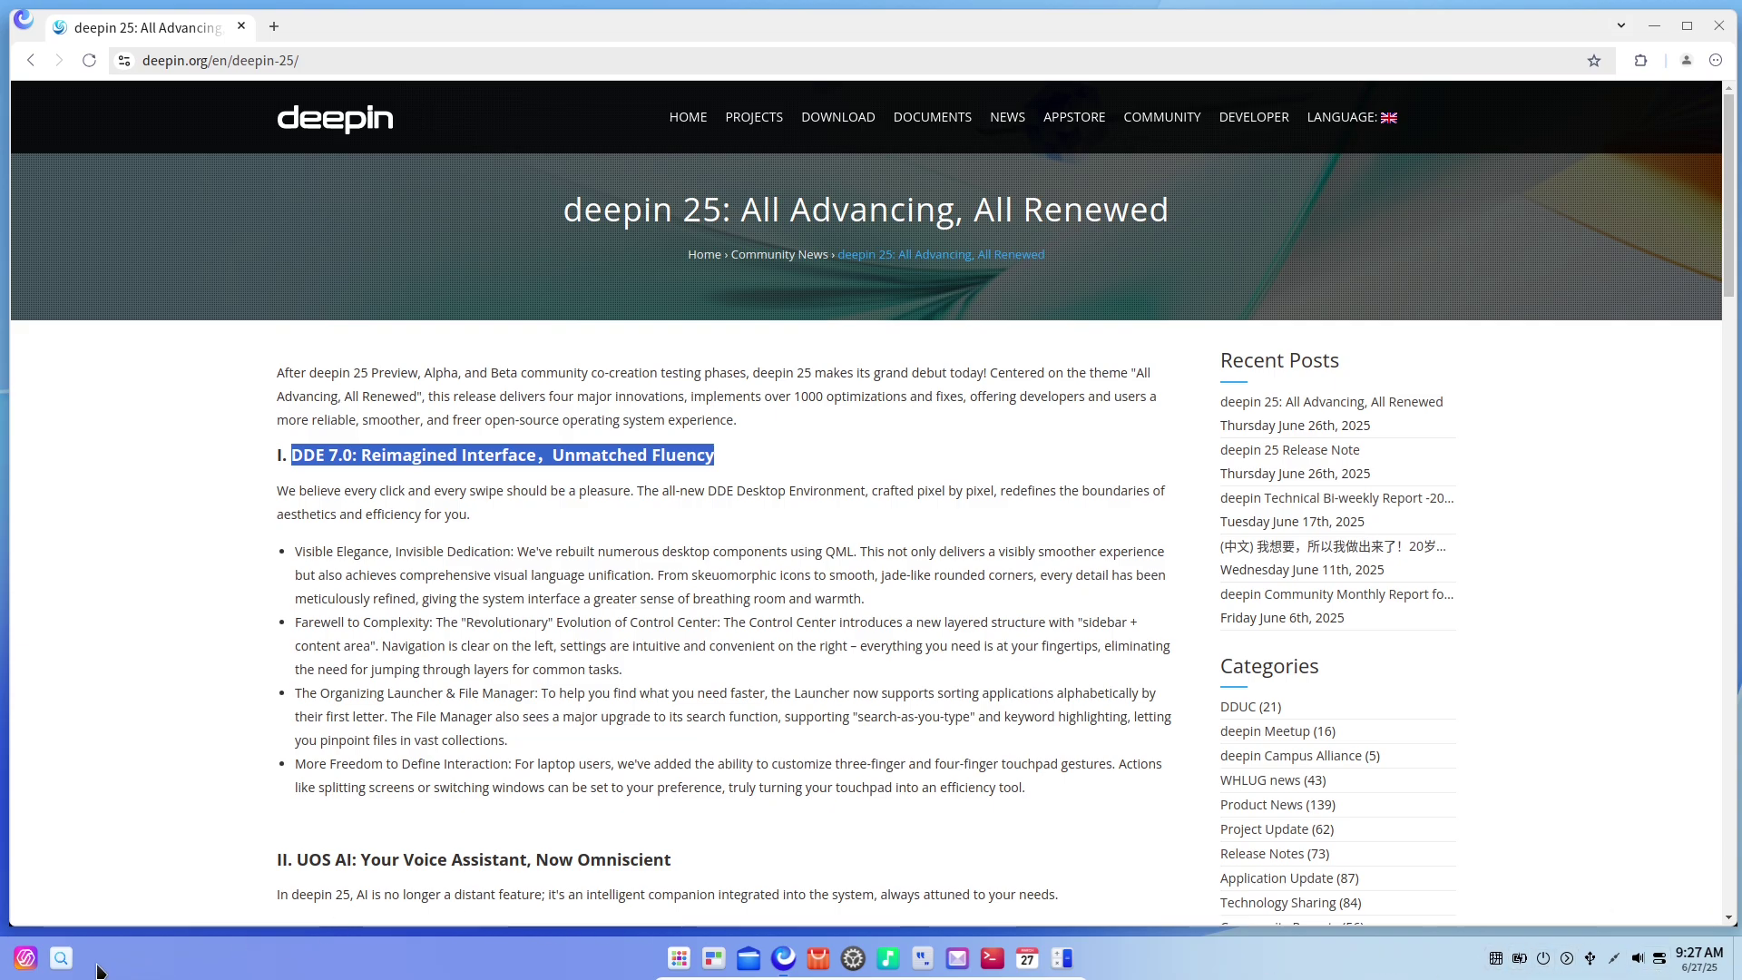
- Launch UOS AI, accept its user agreement, dismiss the welcome dialog and browse its settings
left_click(27, 960)
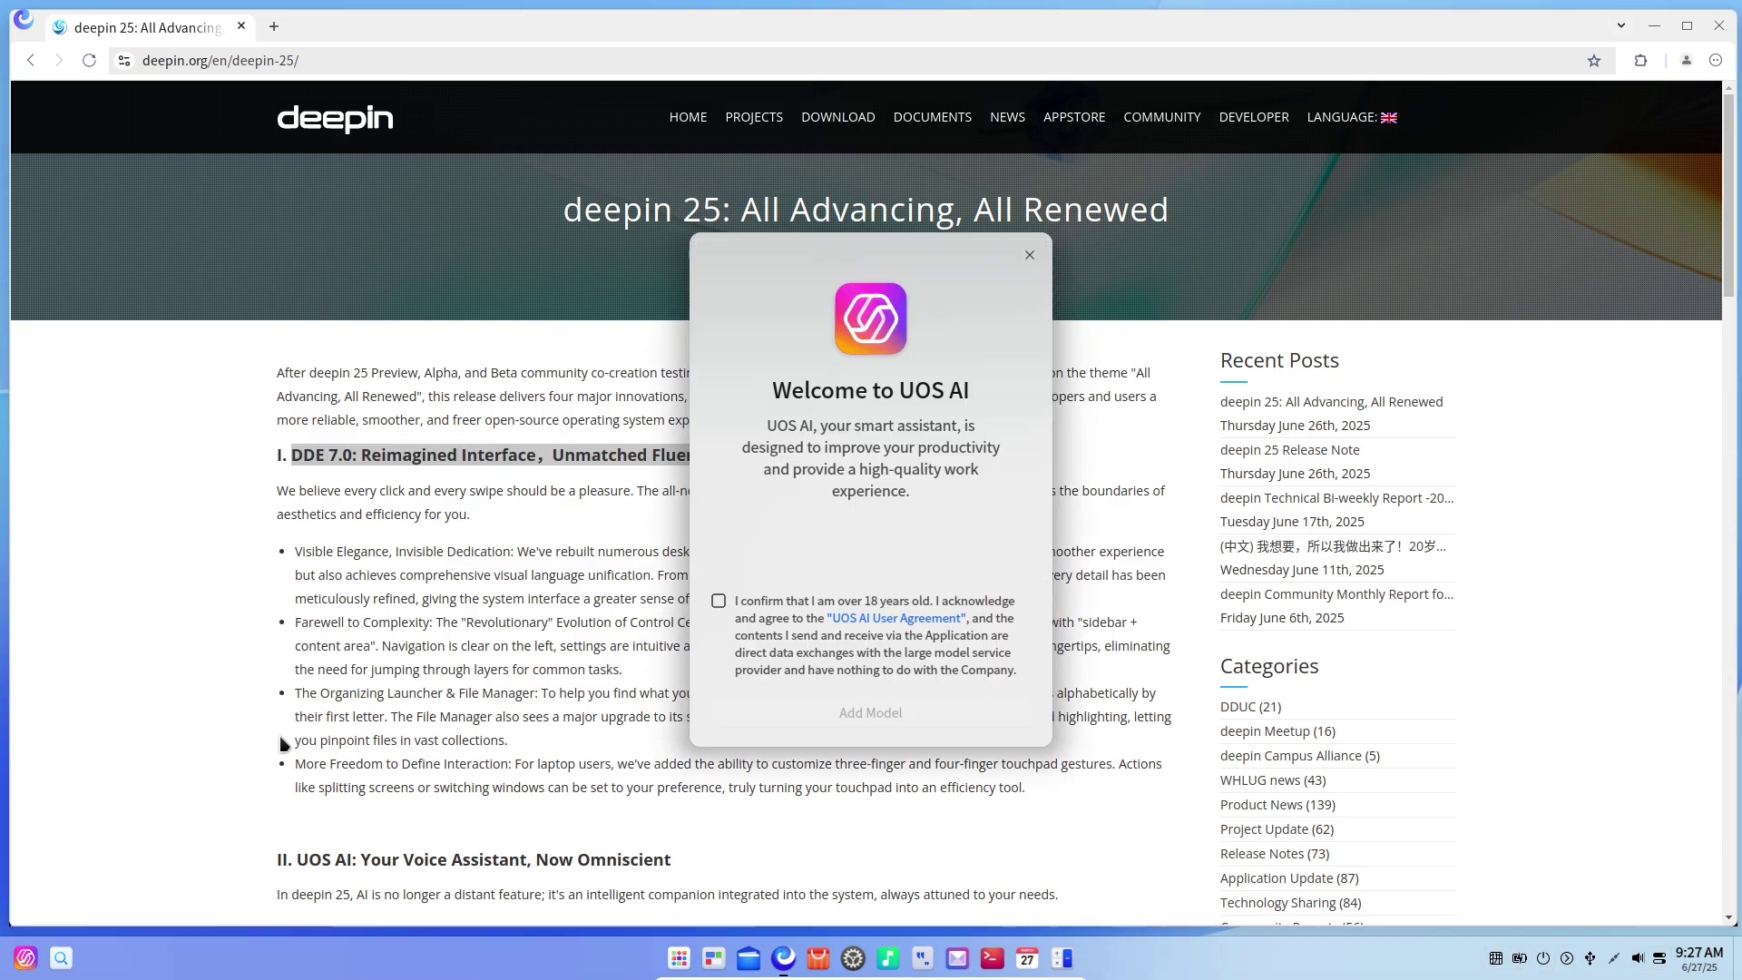
left_click(718, 601)
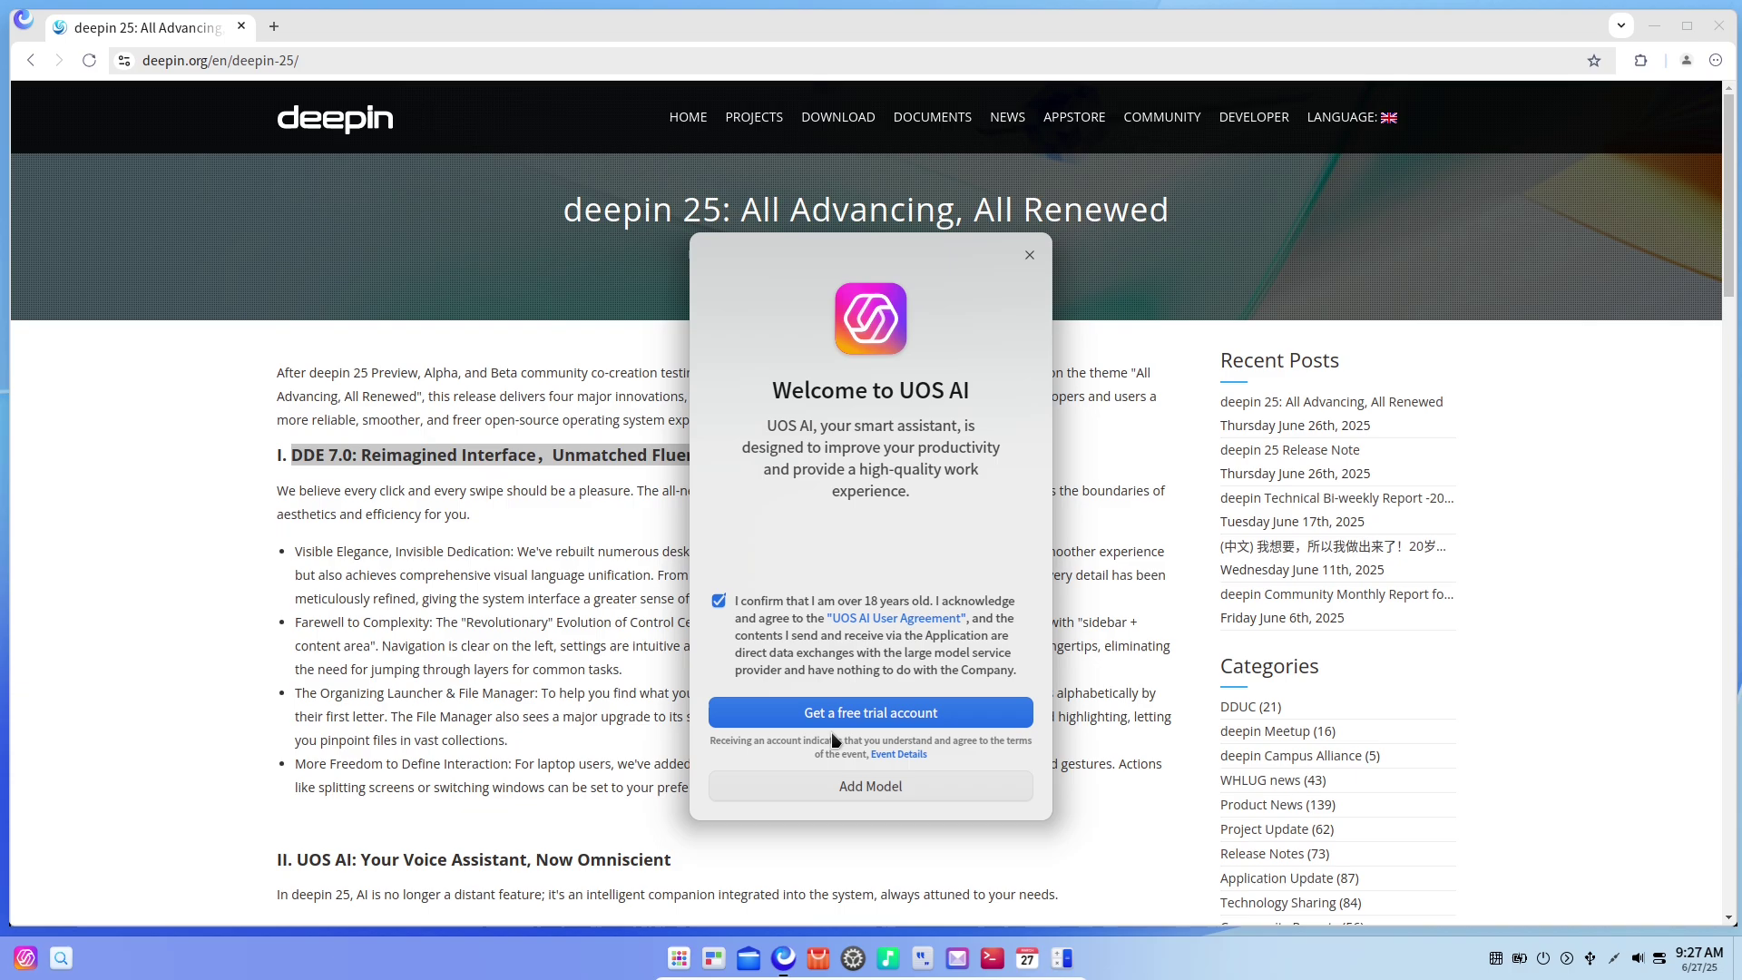
left_click(869, 786)
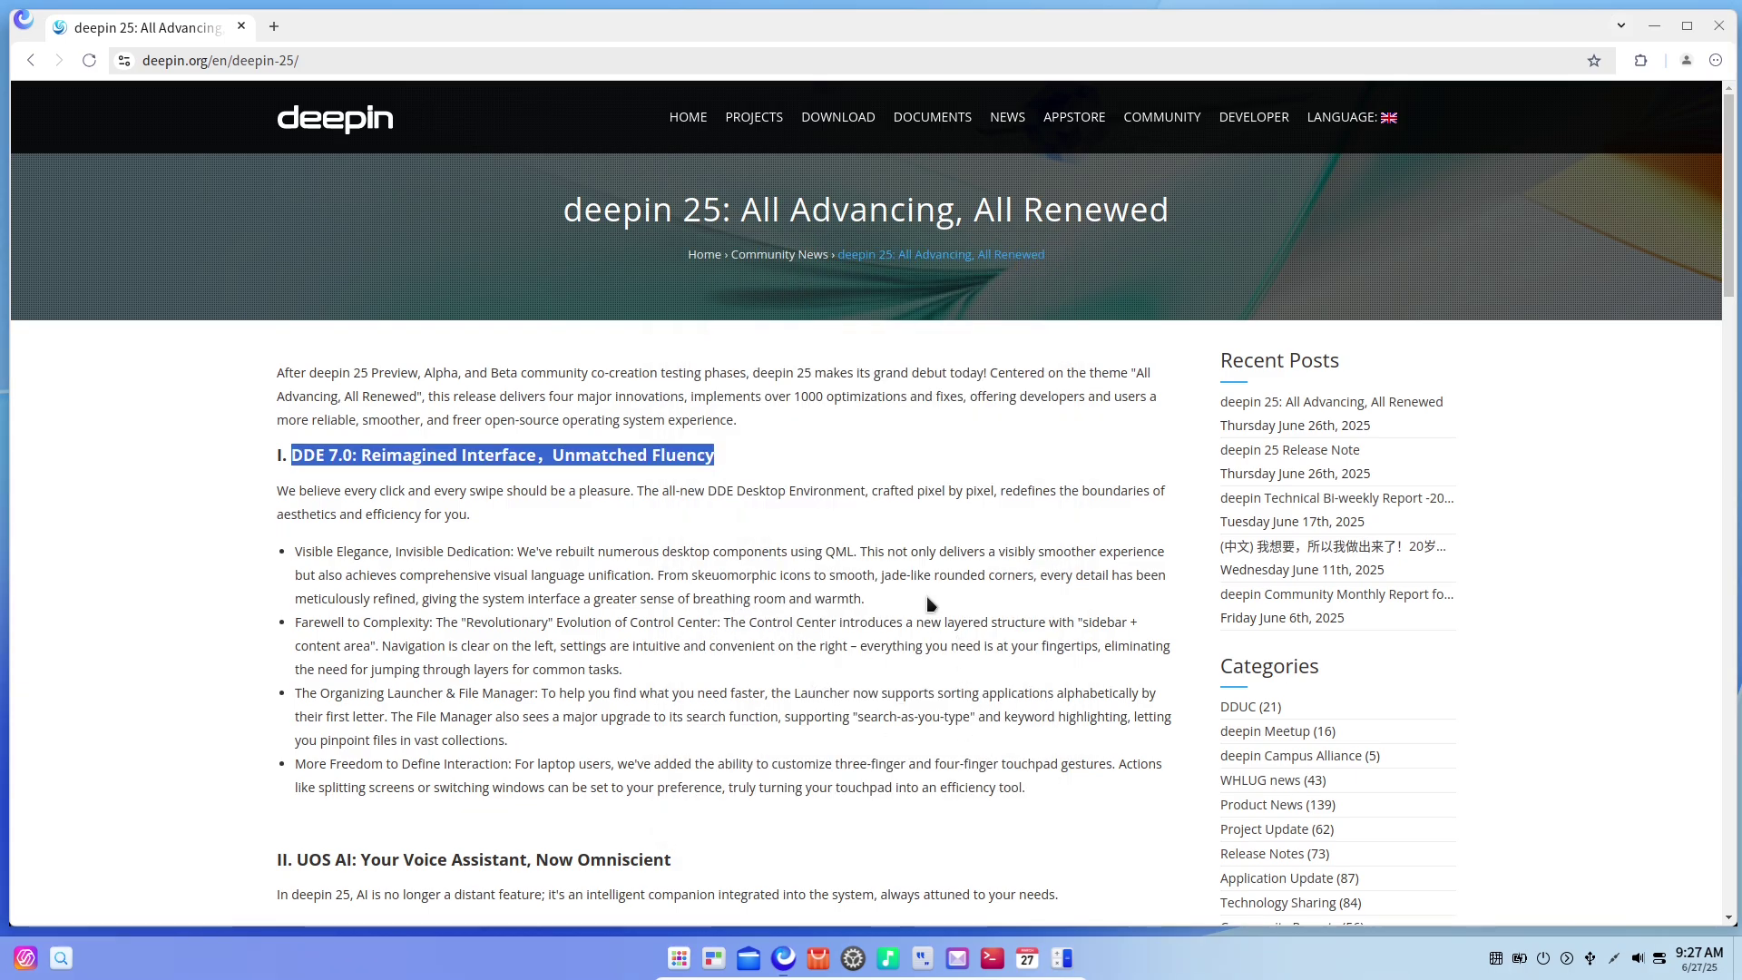
scroll(1726, 361, "down", 3)
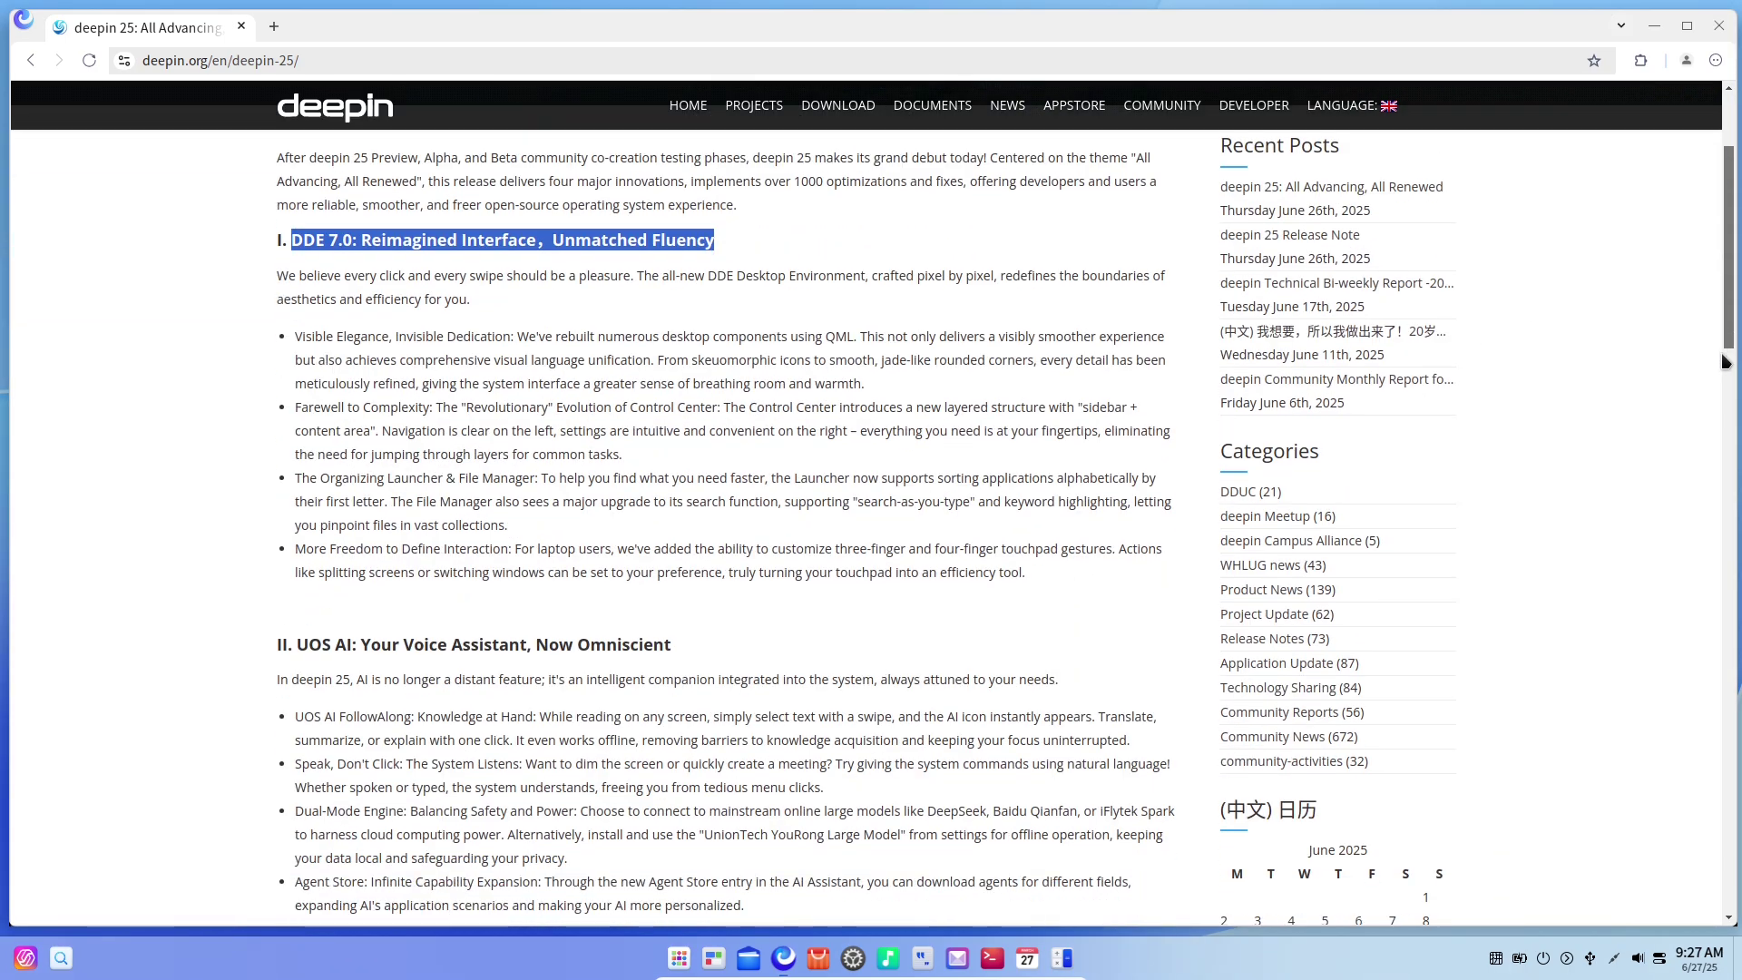
scroll(1725, 361, "down", 7)
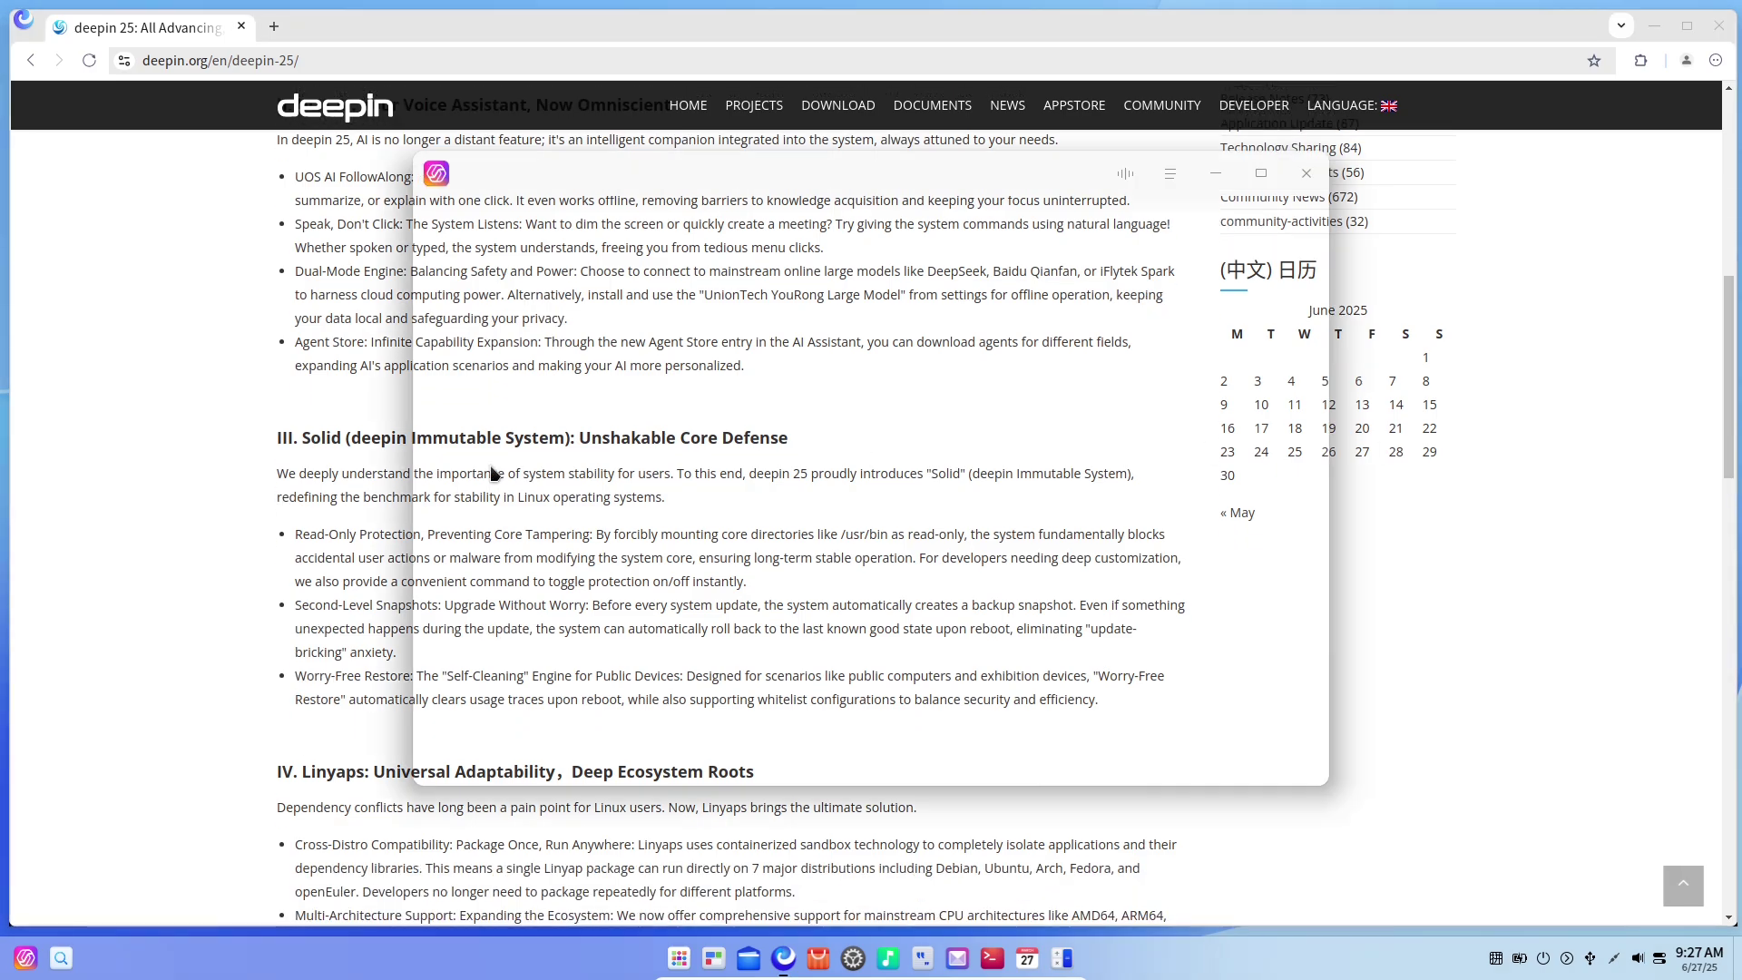
scroll(1241, 508, "down", 5)
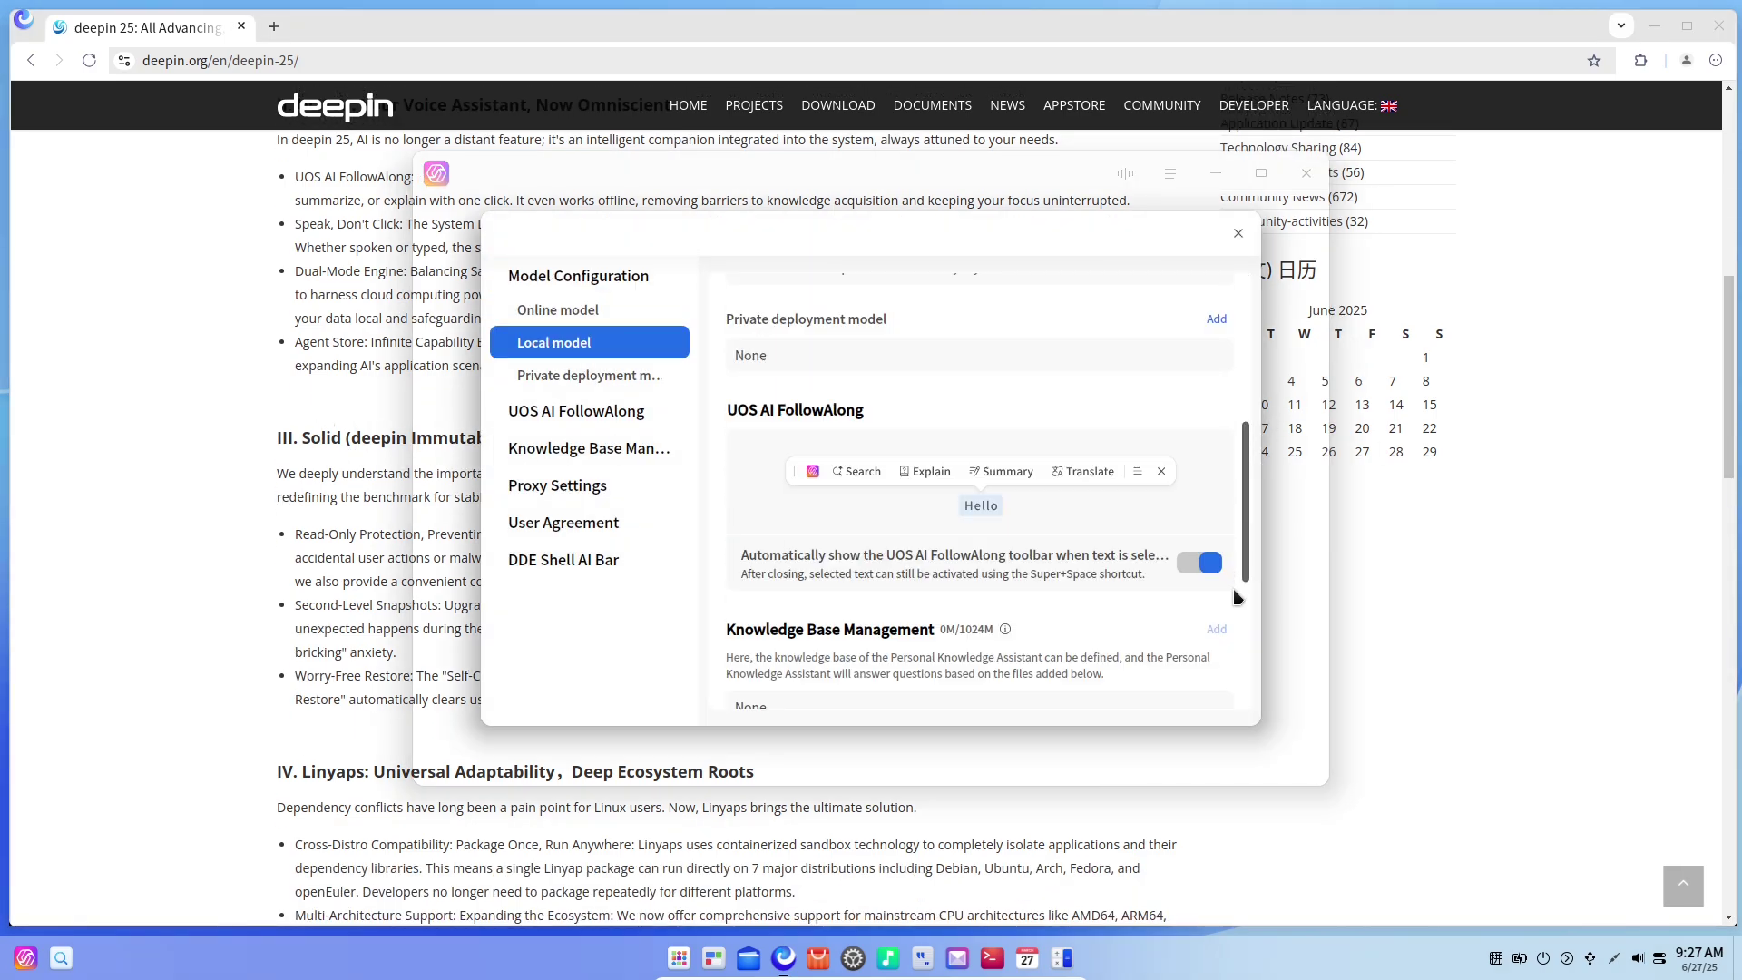
scroll(1236, 597, "down", 5)
left_click(1238, 233)
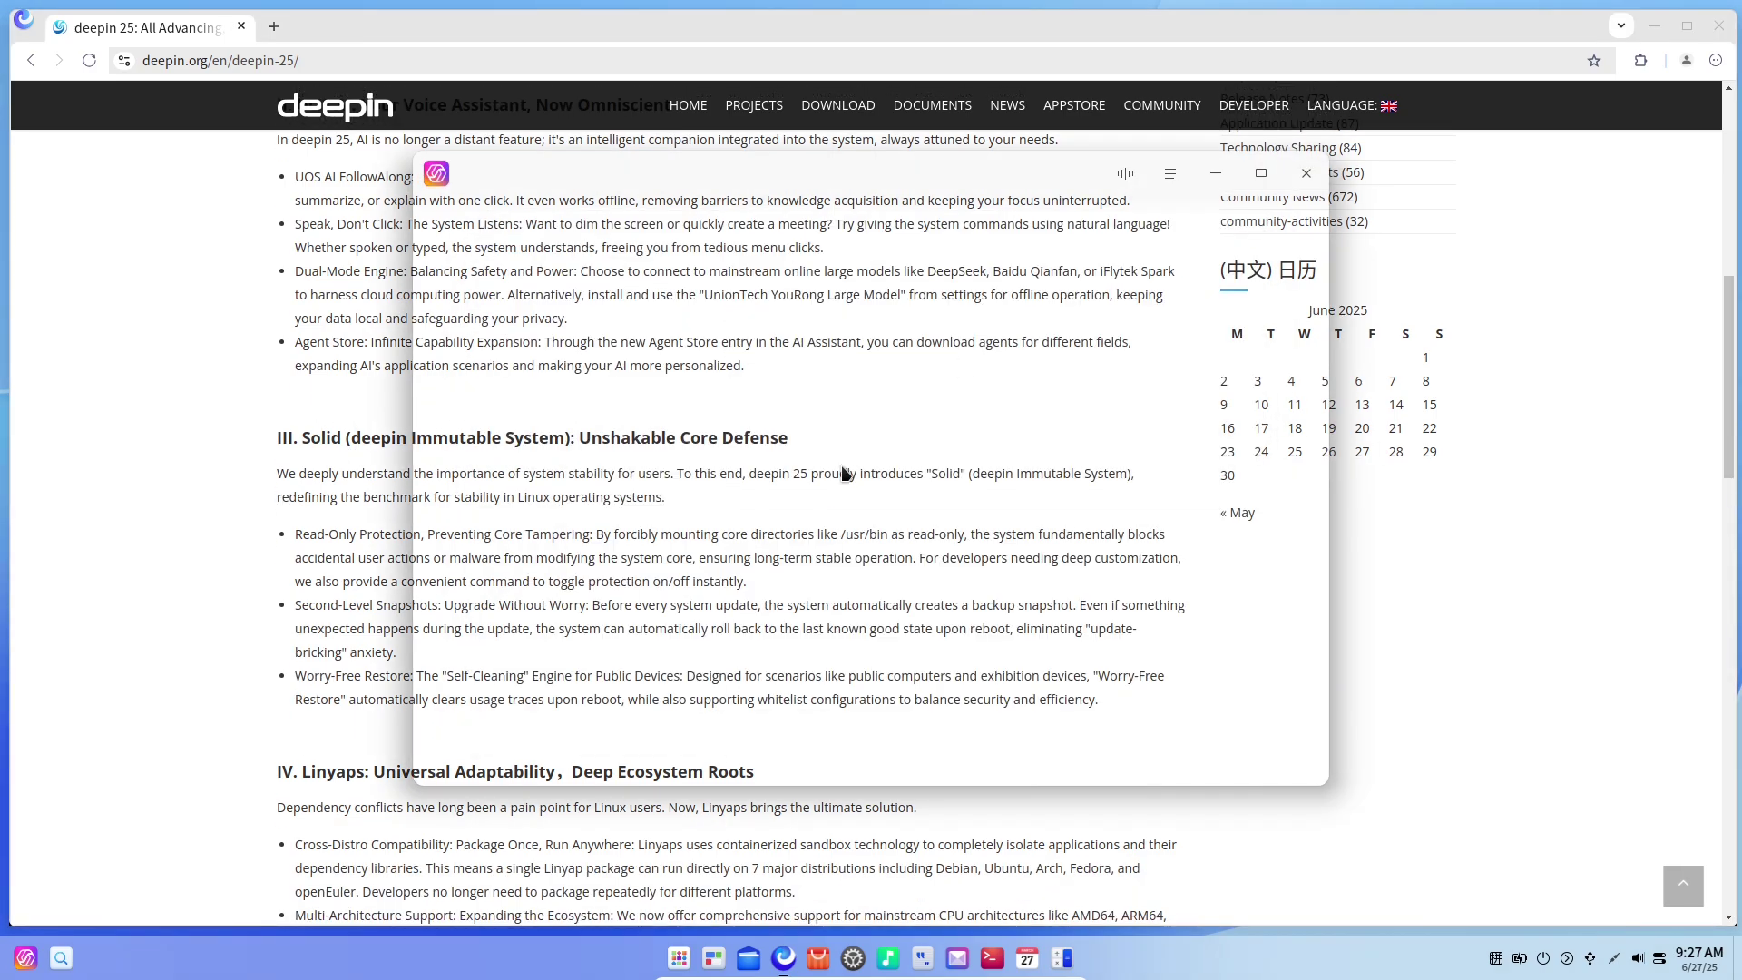
- View UOS AI's version 2.7.515 and Agent List, try voice mode, then close the assistant
left_click(1171, 173)
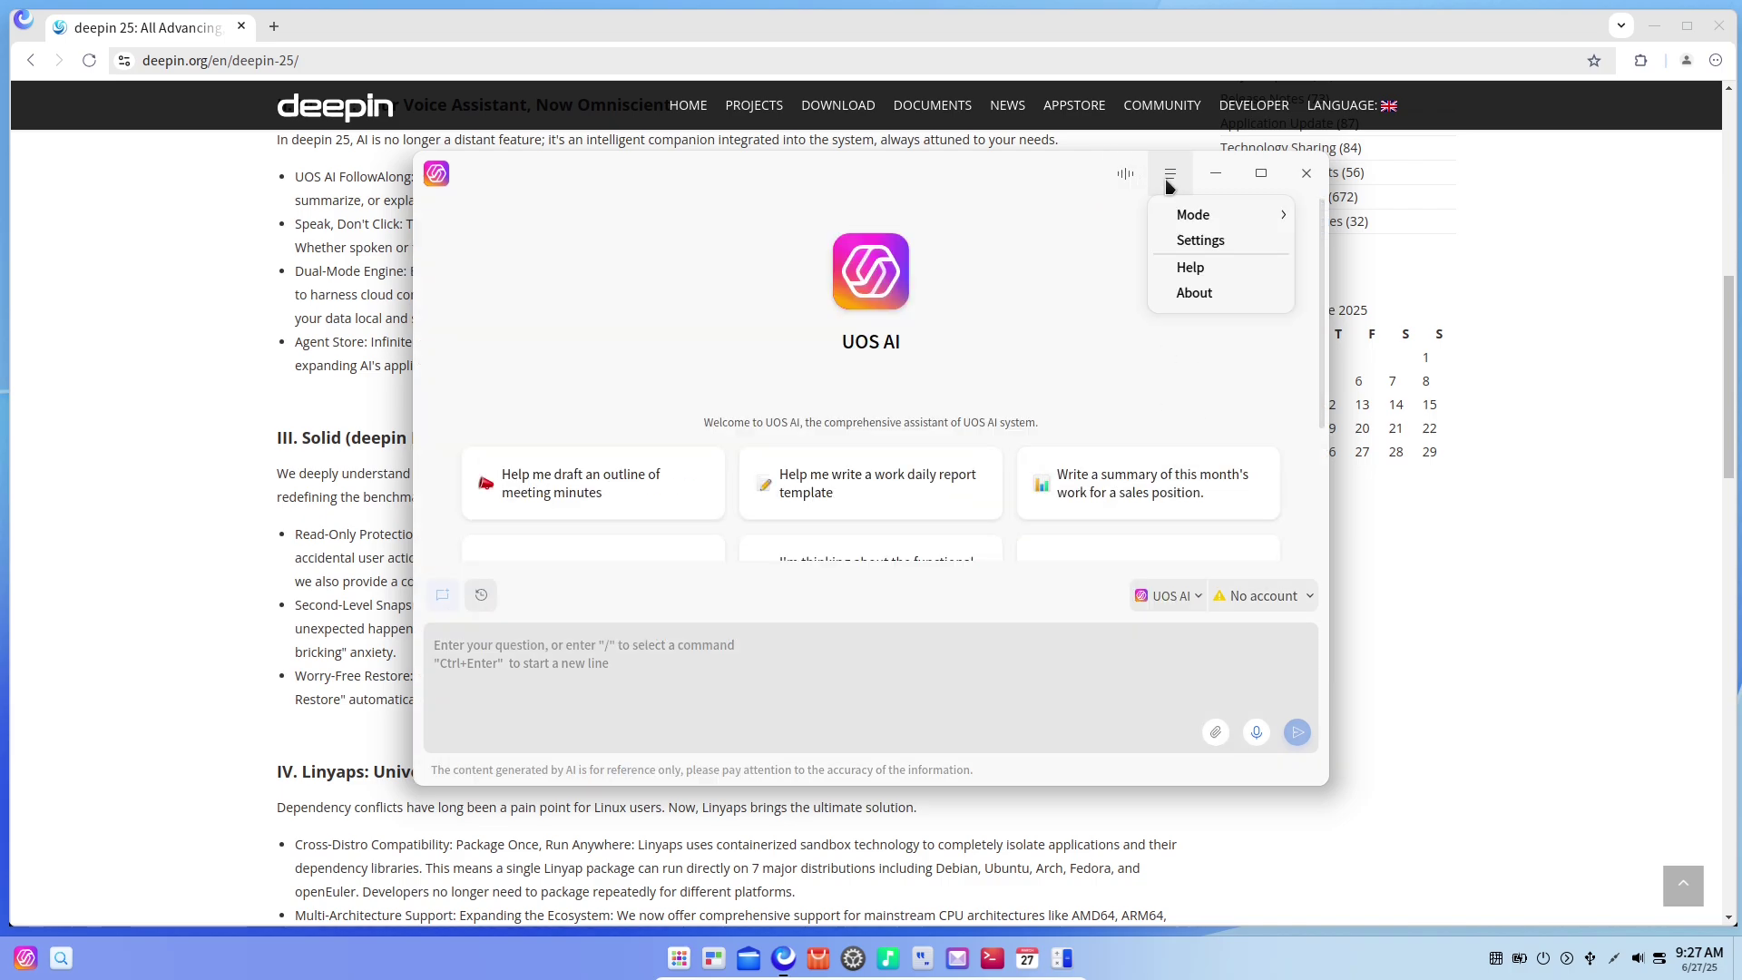
left_click(1191, 292)
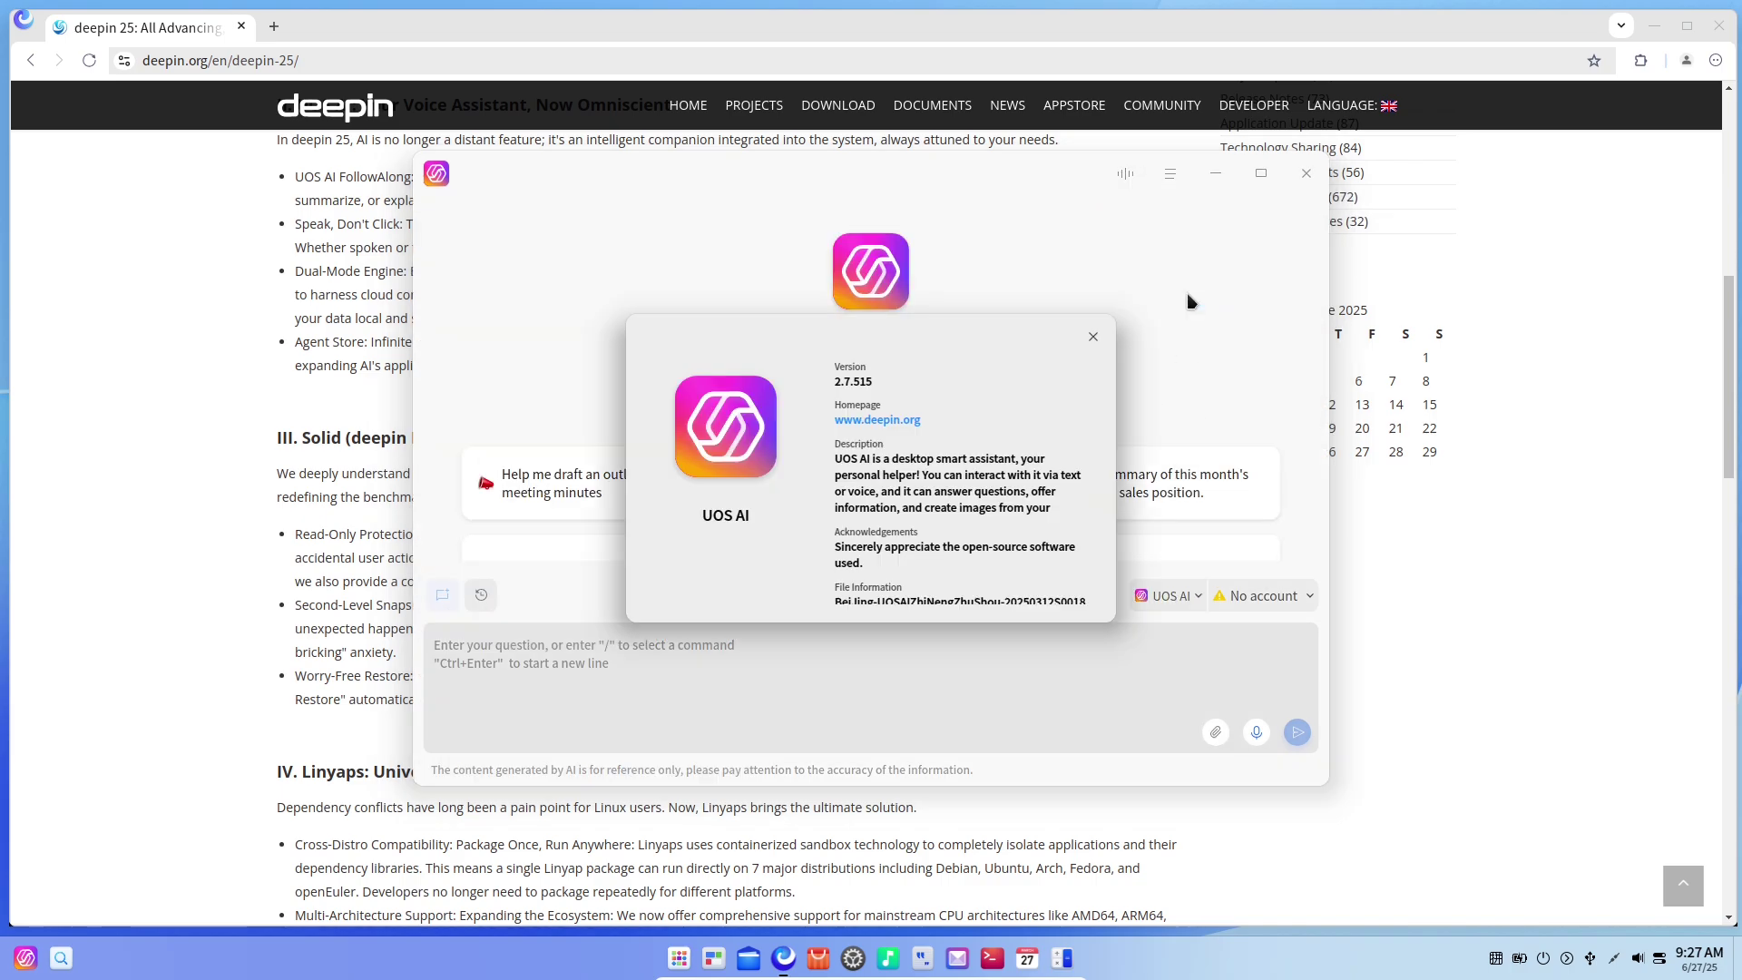
left_click(1094, 336)
left_click(1196, 596)
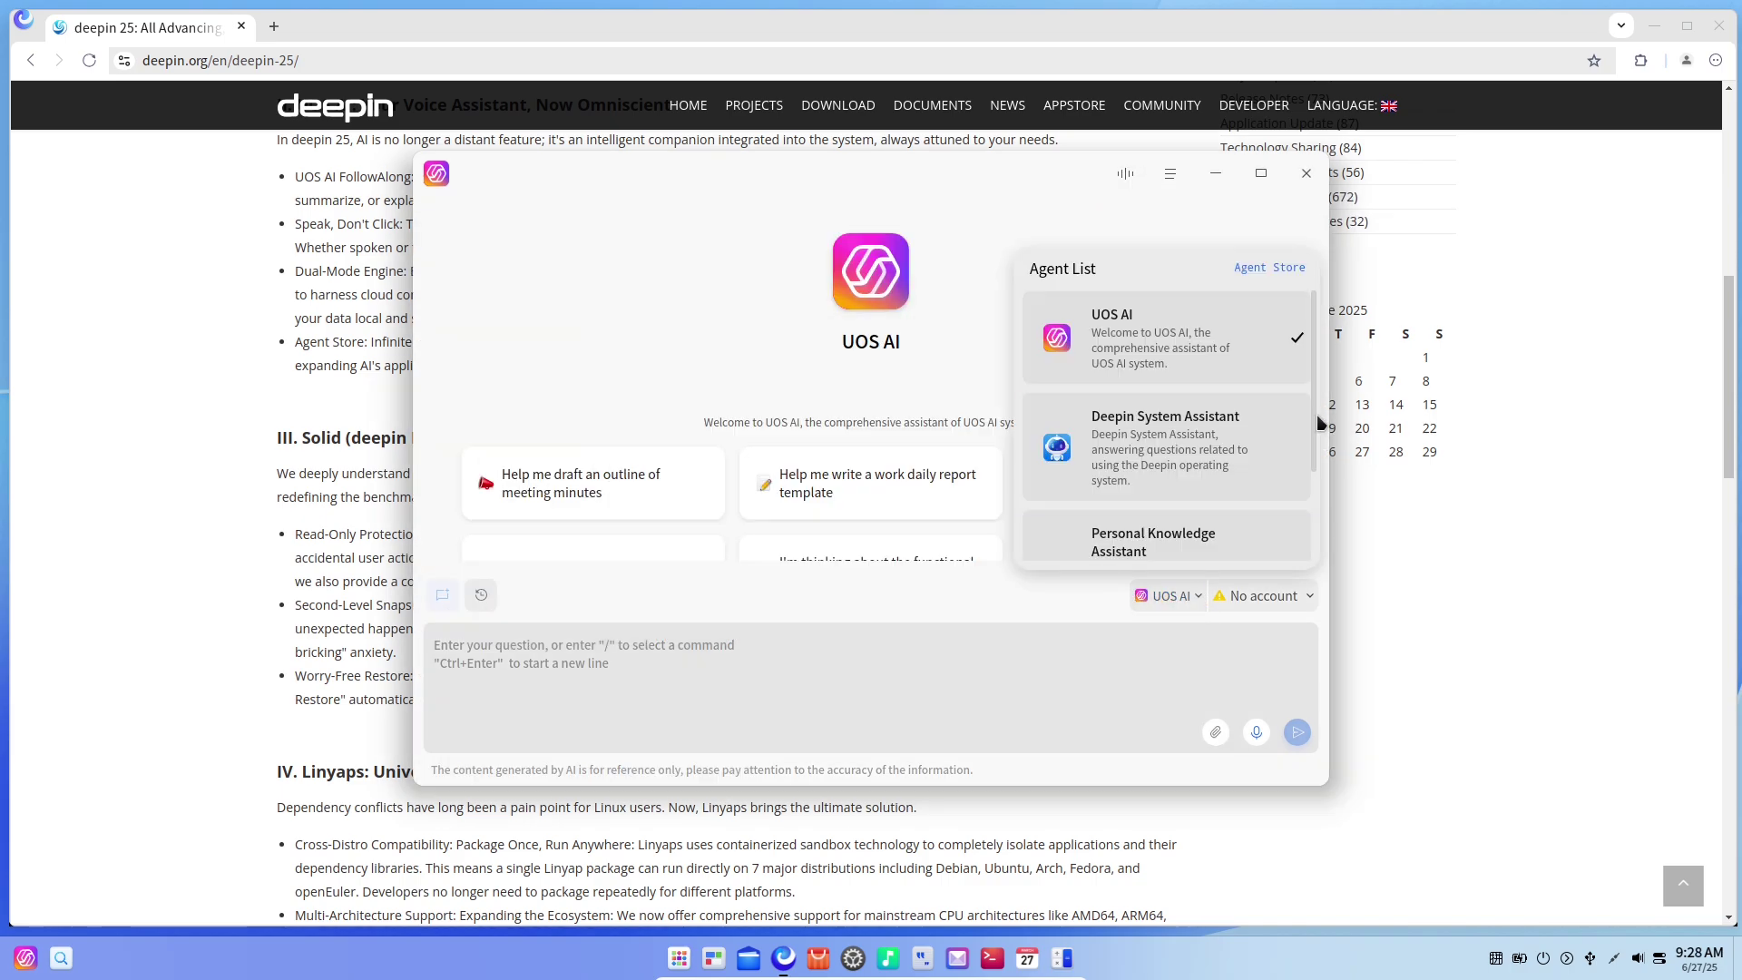
left_click(719, 280)
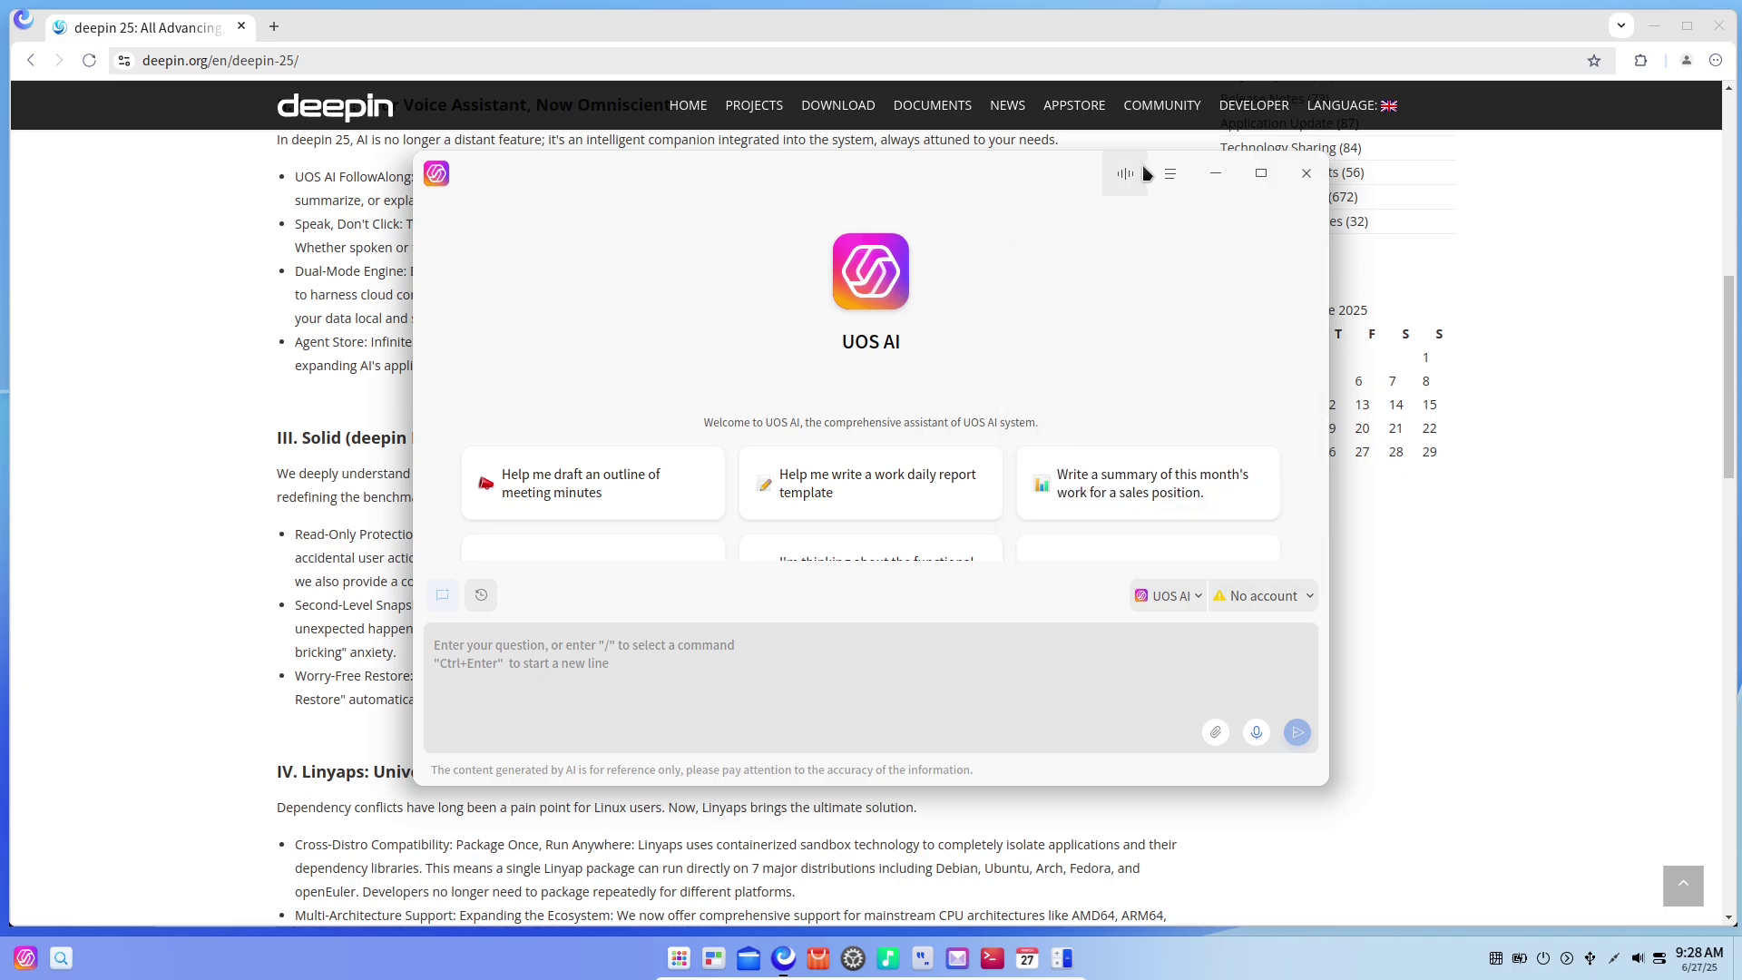
left_click(1126, 173)
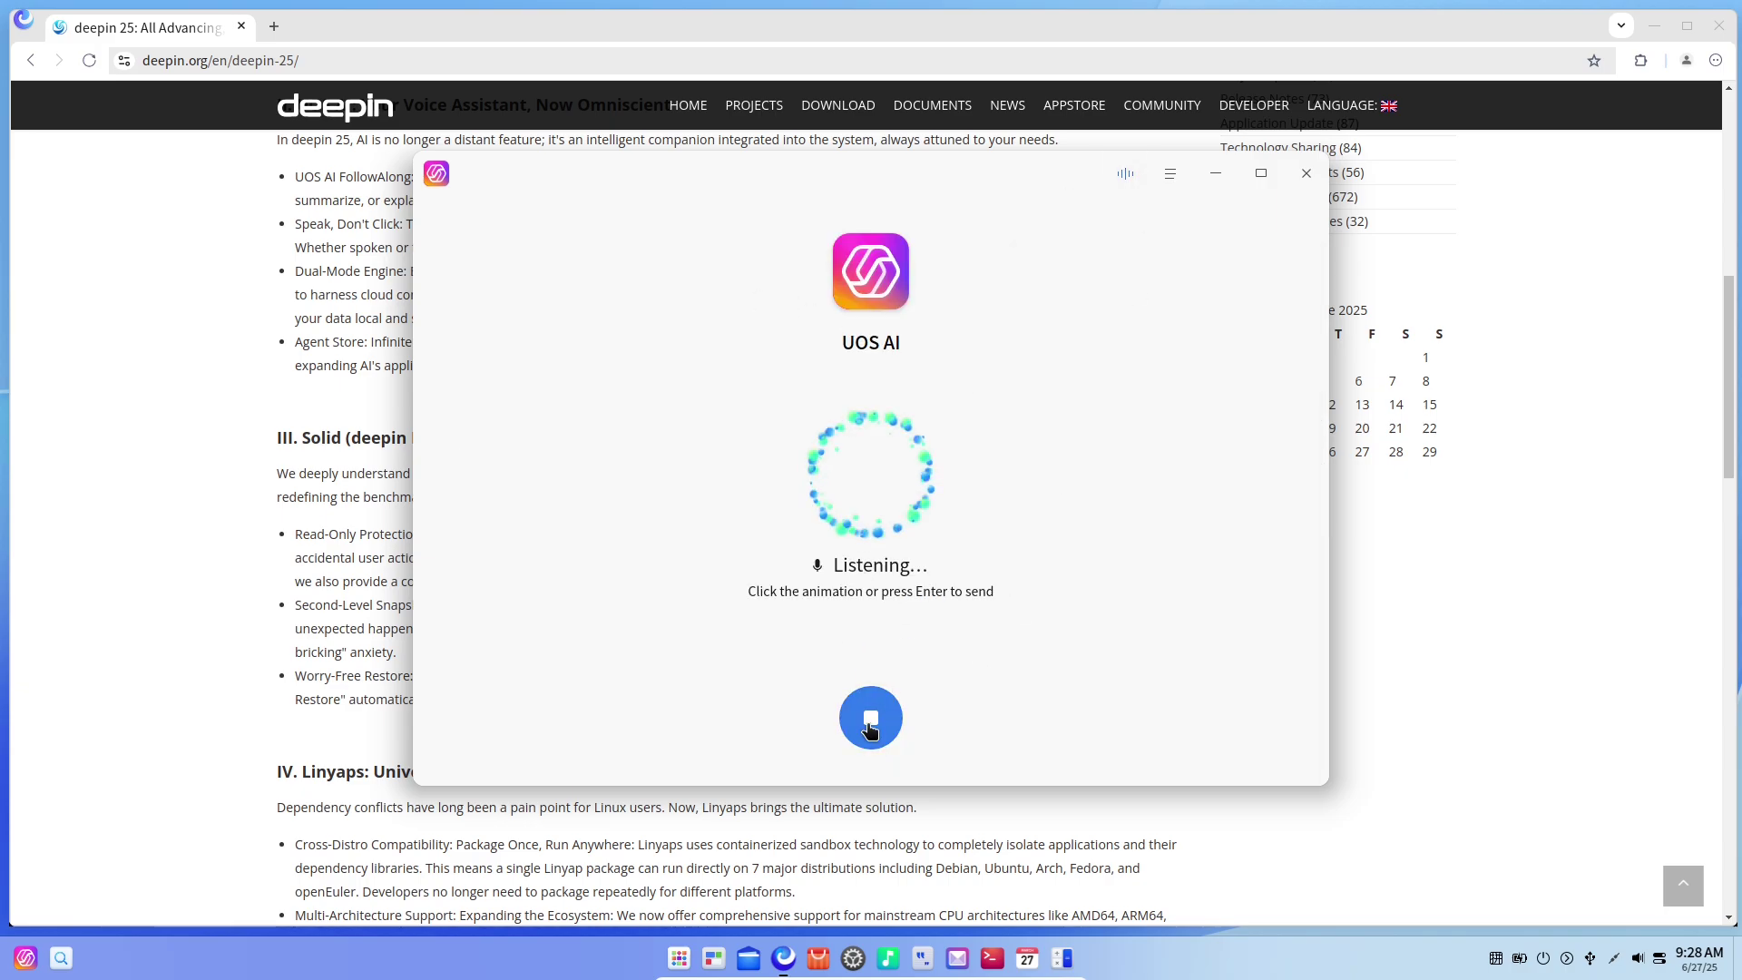
left_click(1307, 172)
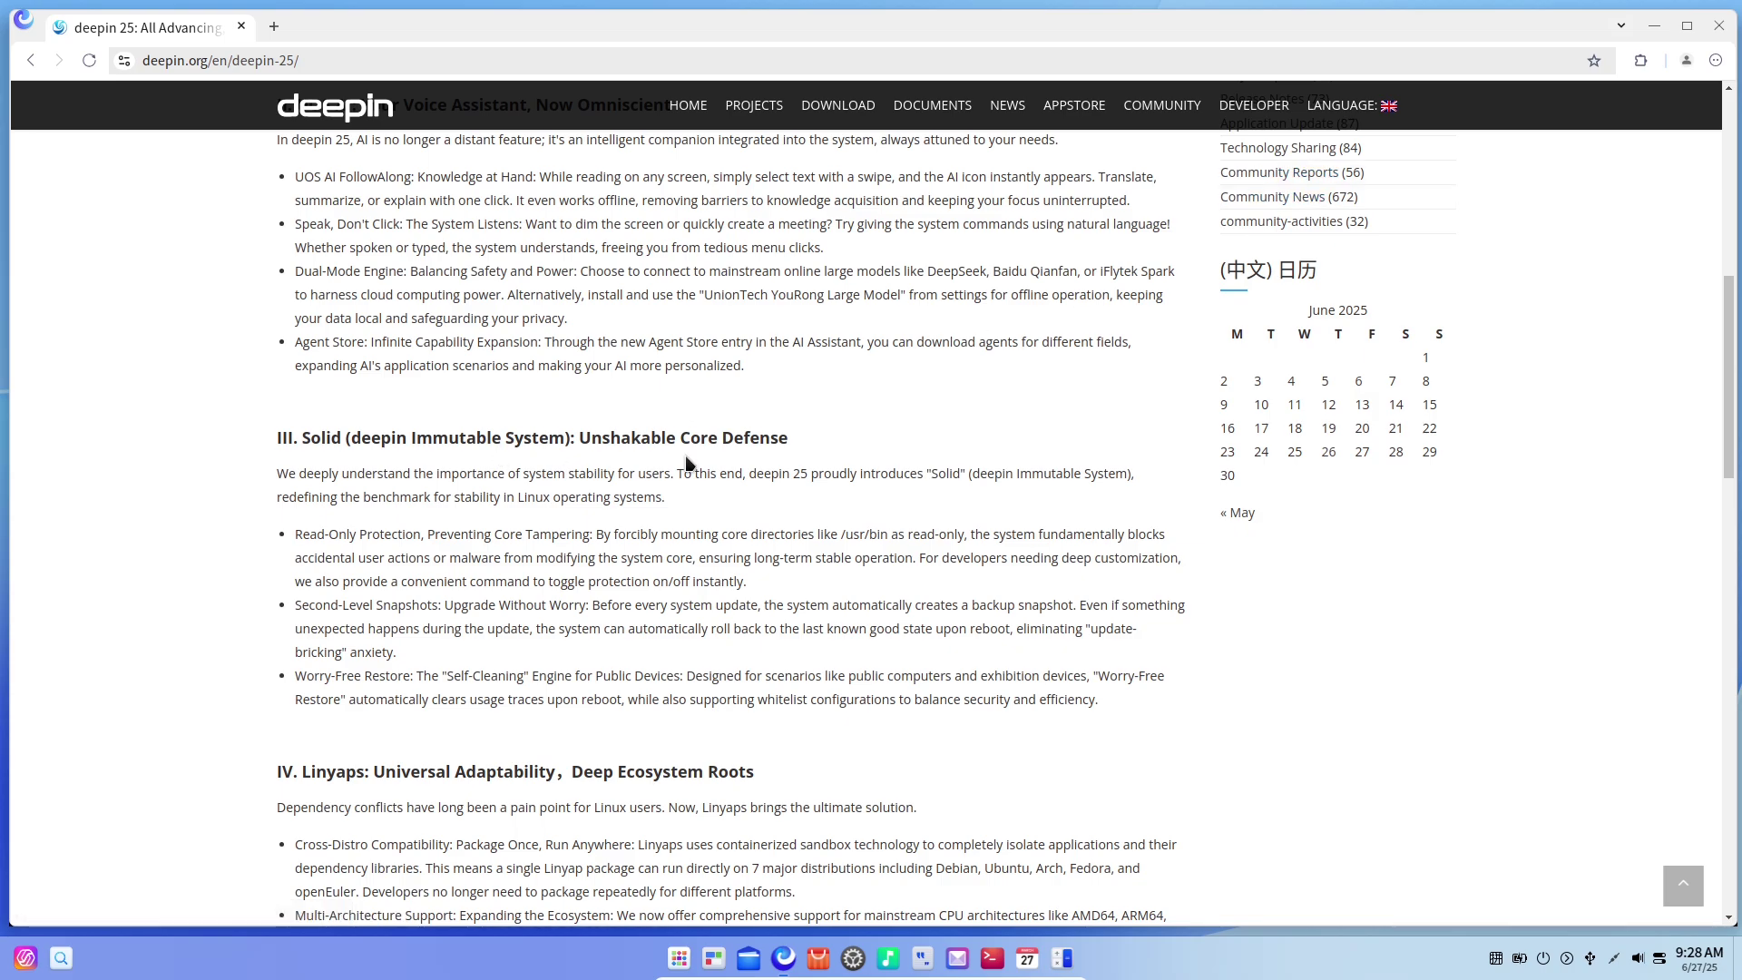
- Close the browser and open a maximized terminal with Ctrl+Alt+T
left_click_drag(1725, 402, 1695, 680)
left_click(1718, 26)
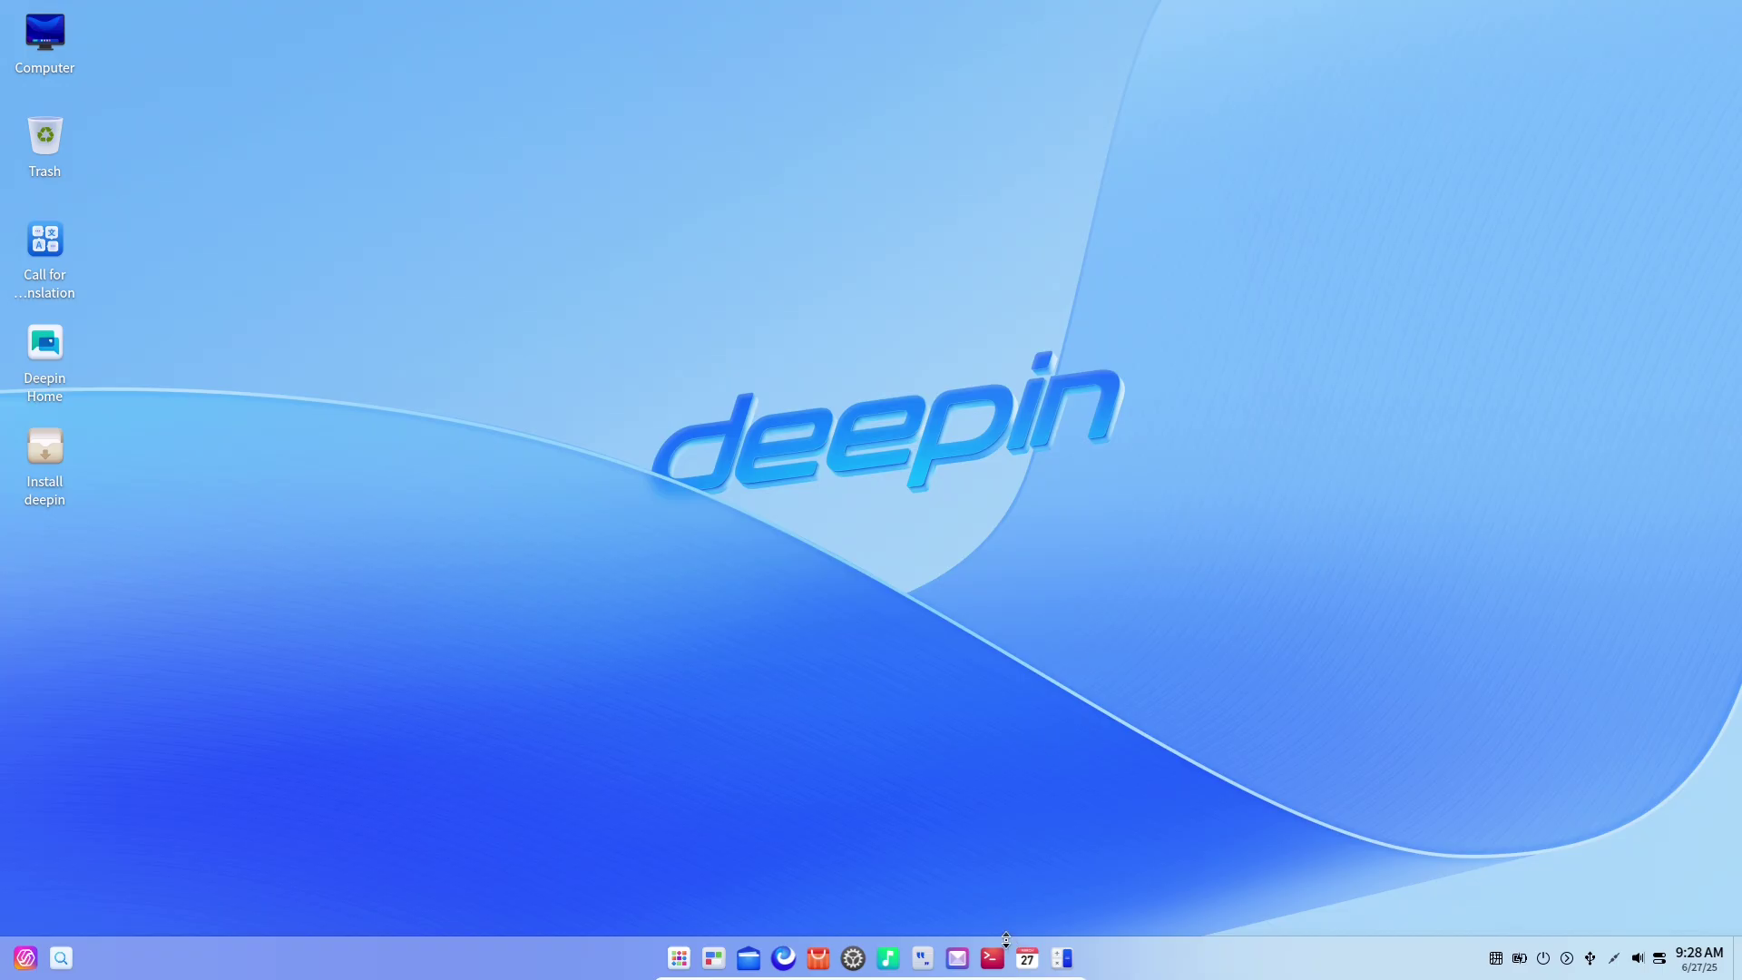
key("ctrl+alt+t")
left_click(1250, 219)
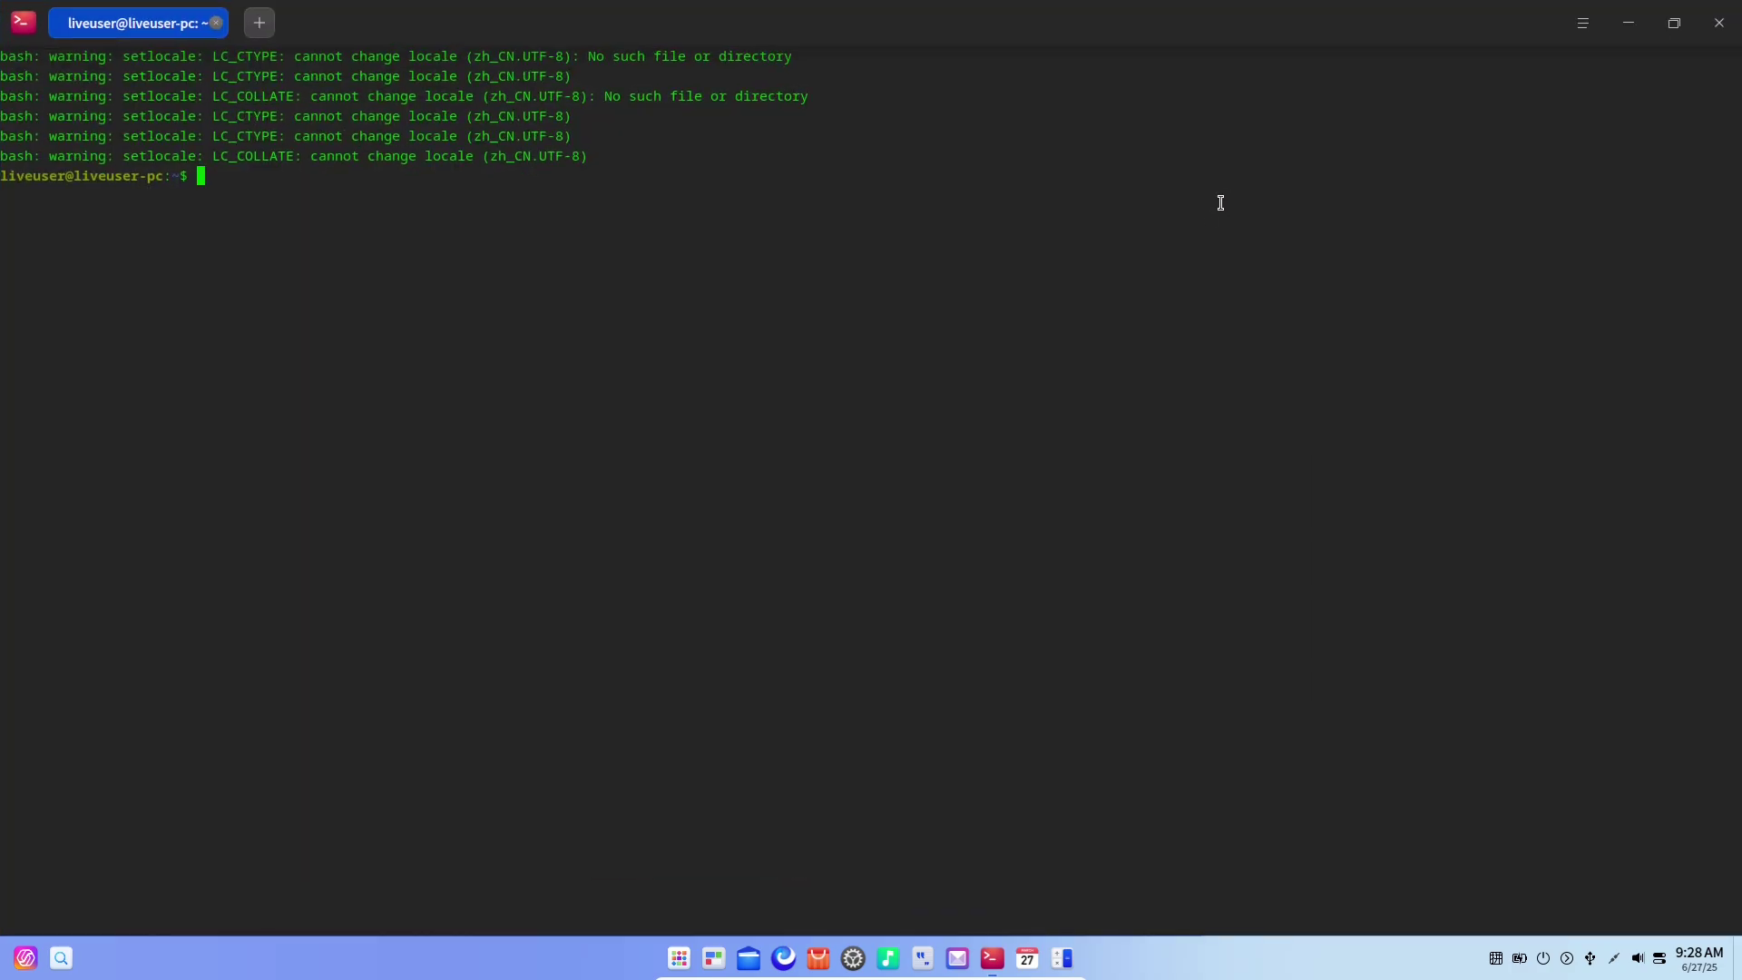
- Run neofetch, then copy and run the suggested sudo apt install neofetch command
type("neofetch")
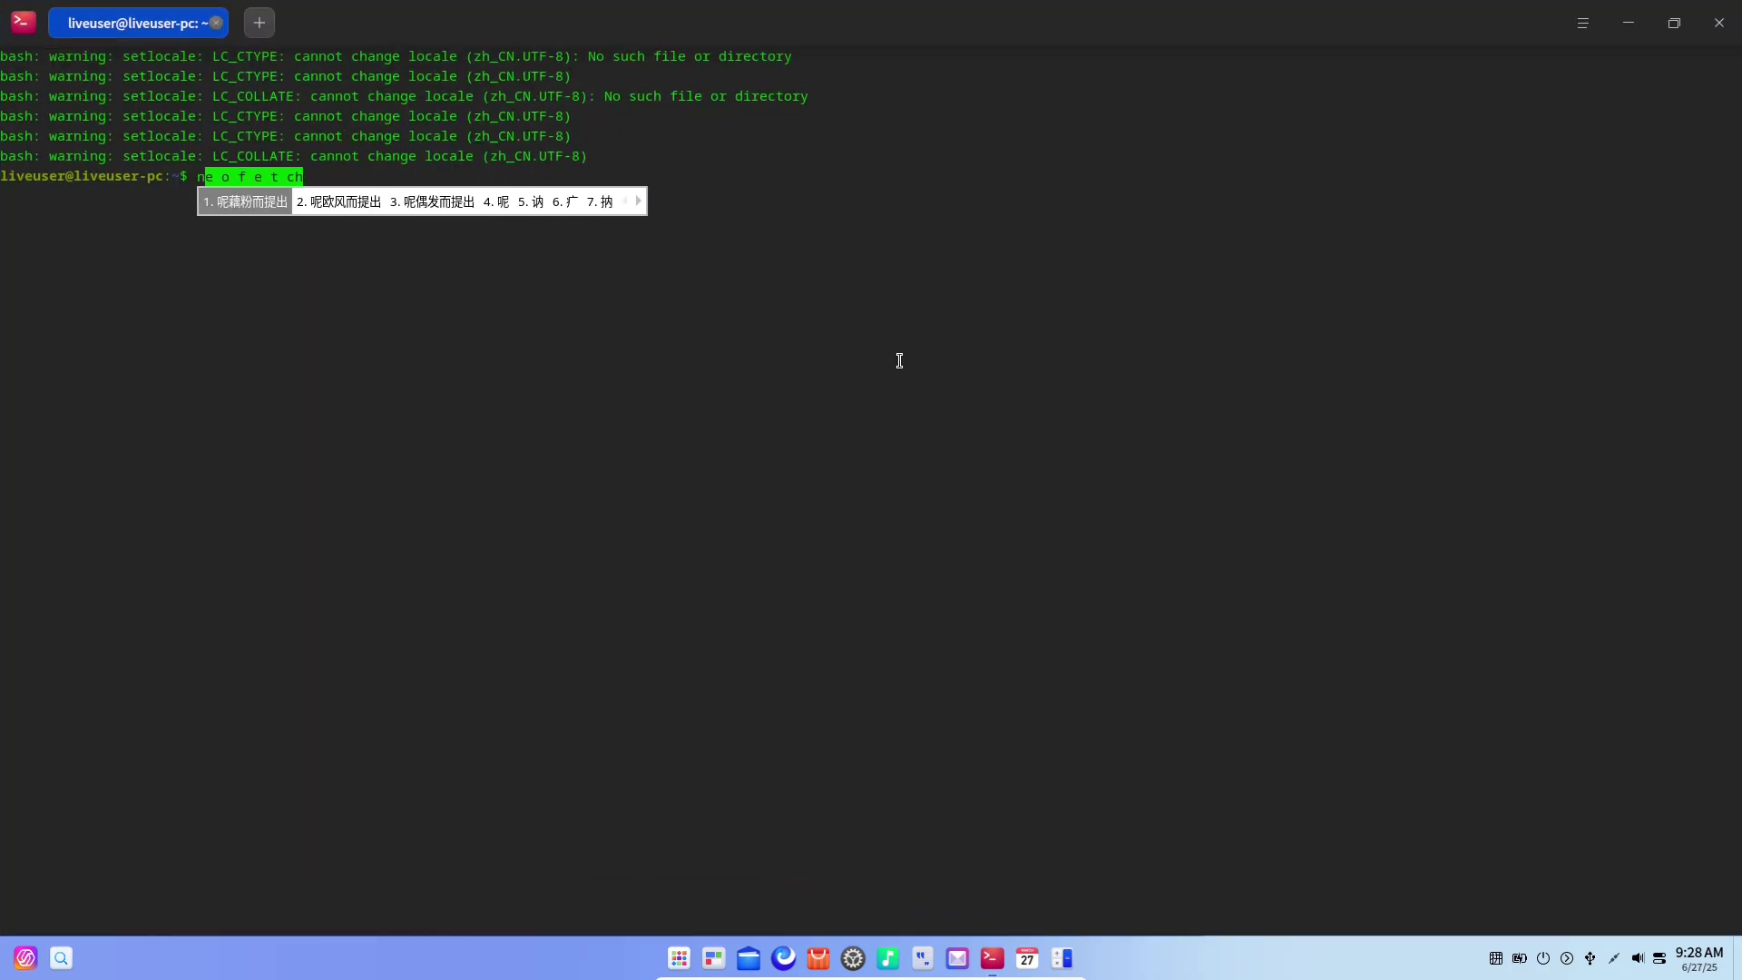
key("Return")
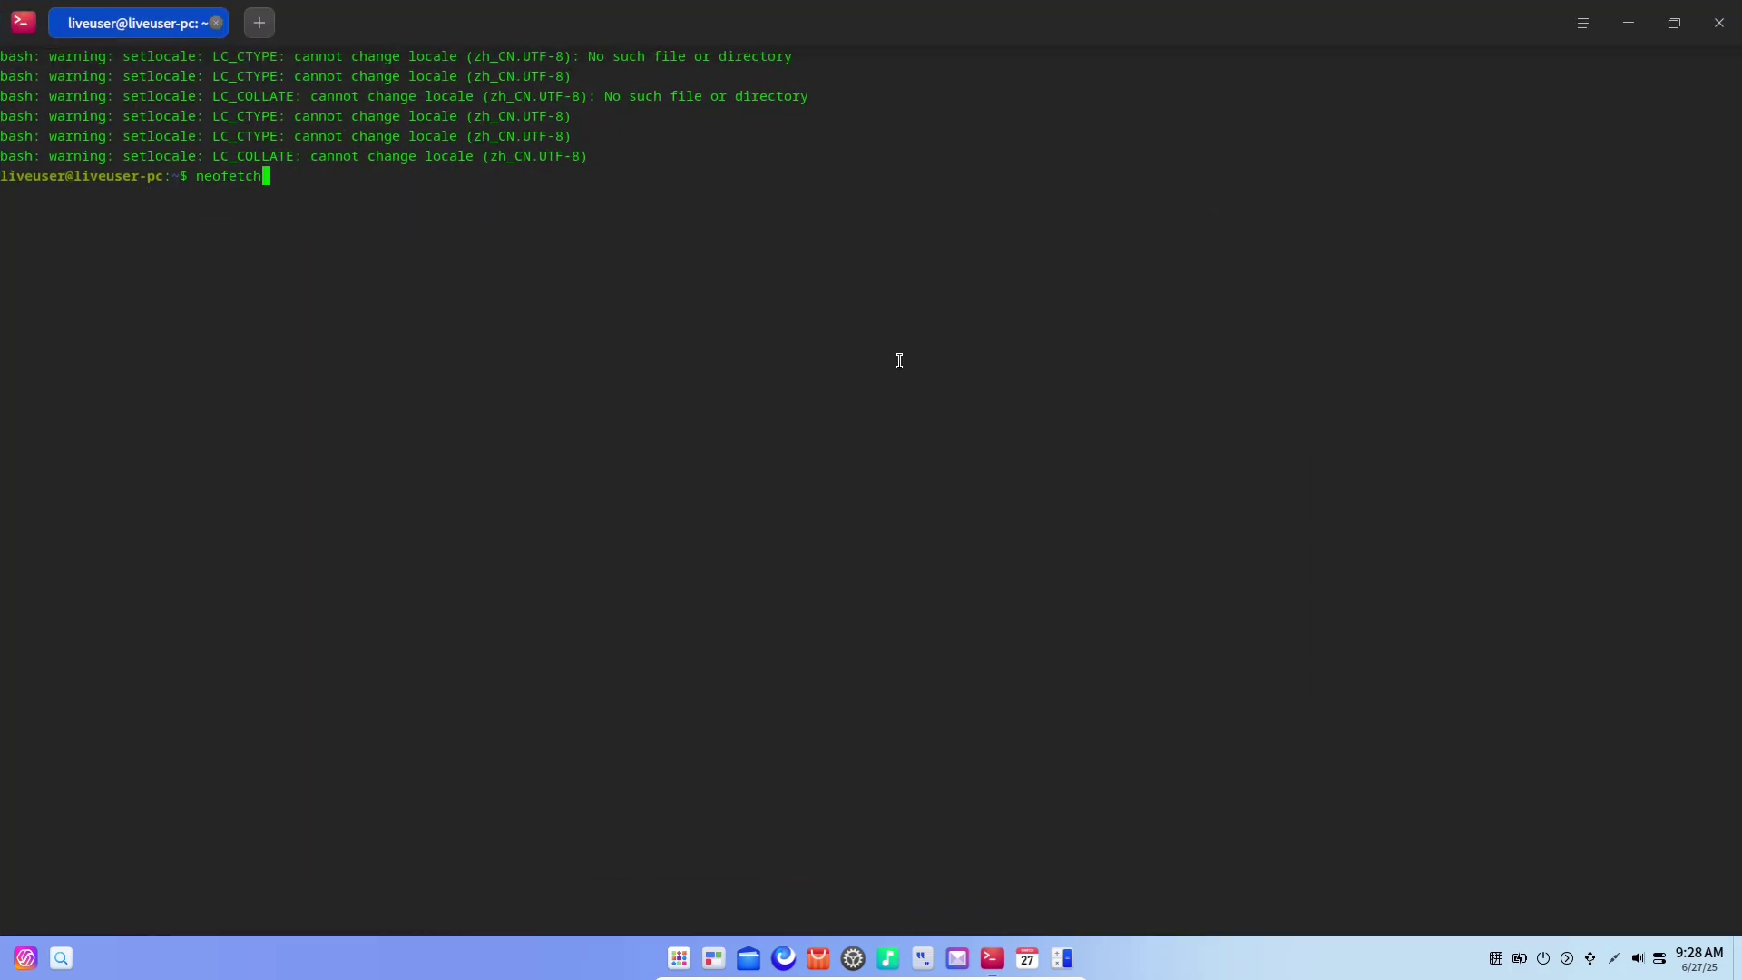
key("Return")
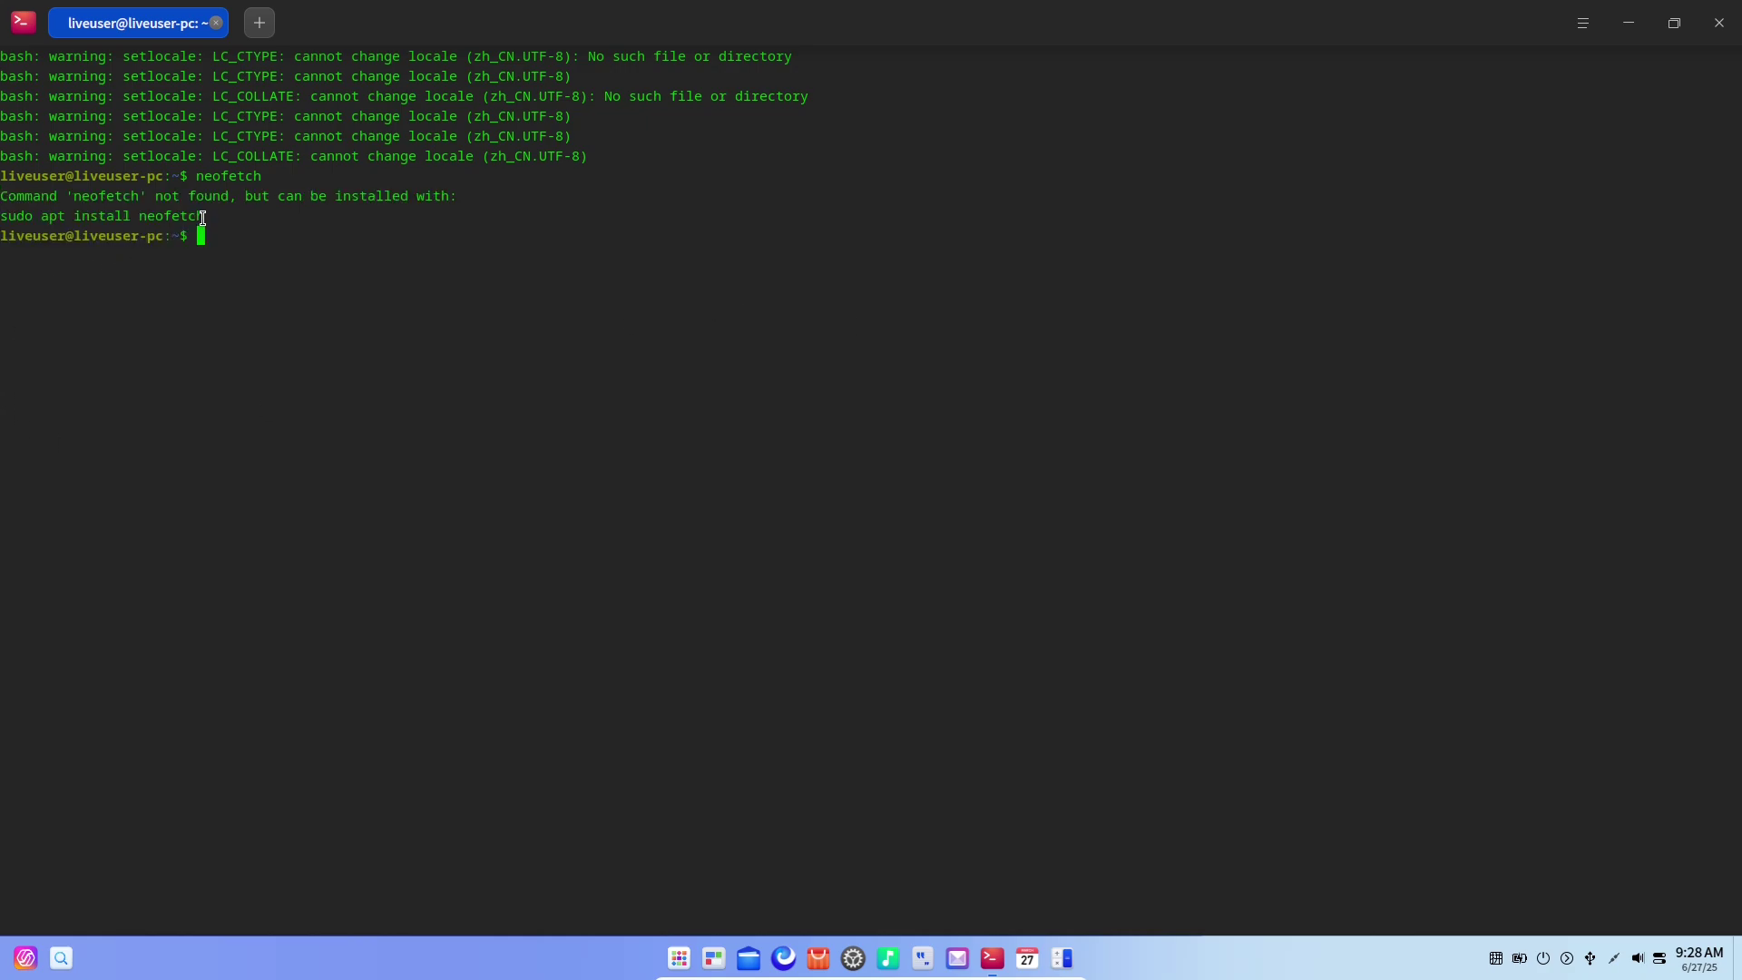
left_click_drag(203, 218, 15, 219)
right_click(5, 228)
left_click(46, 237)
right_click(222, 238)
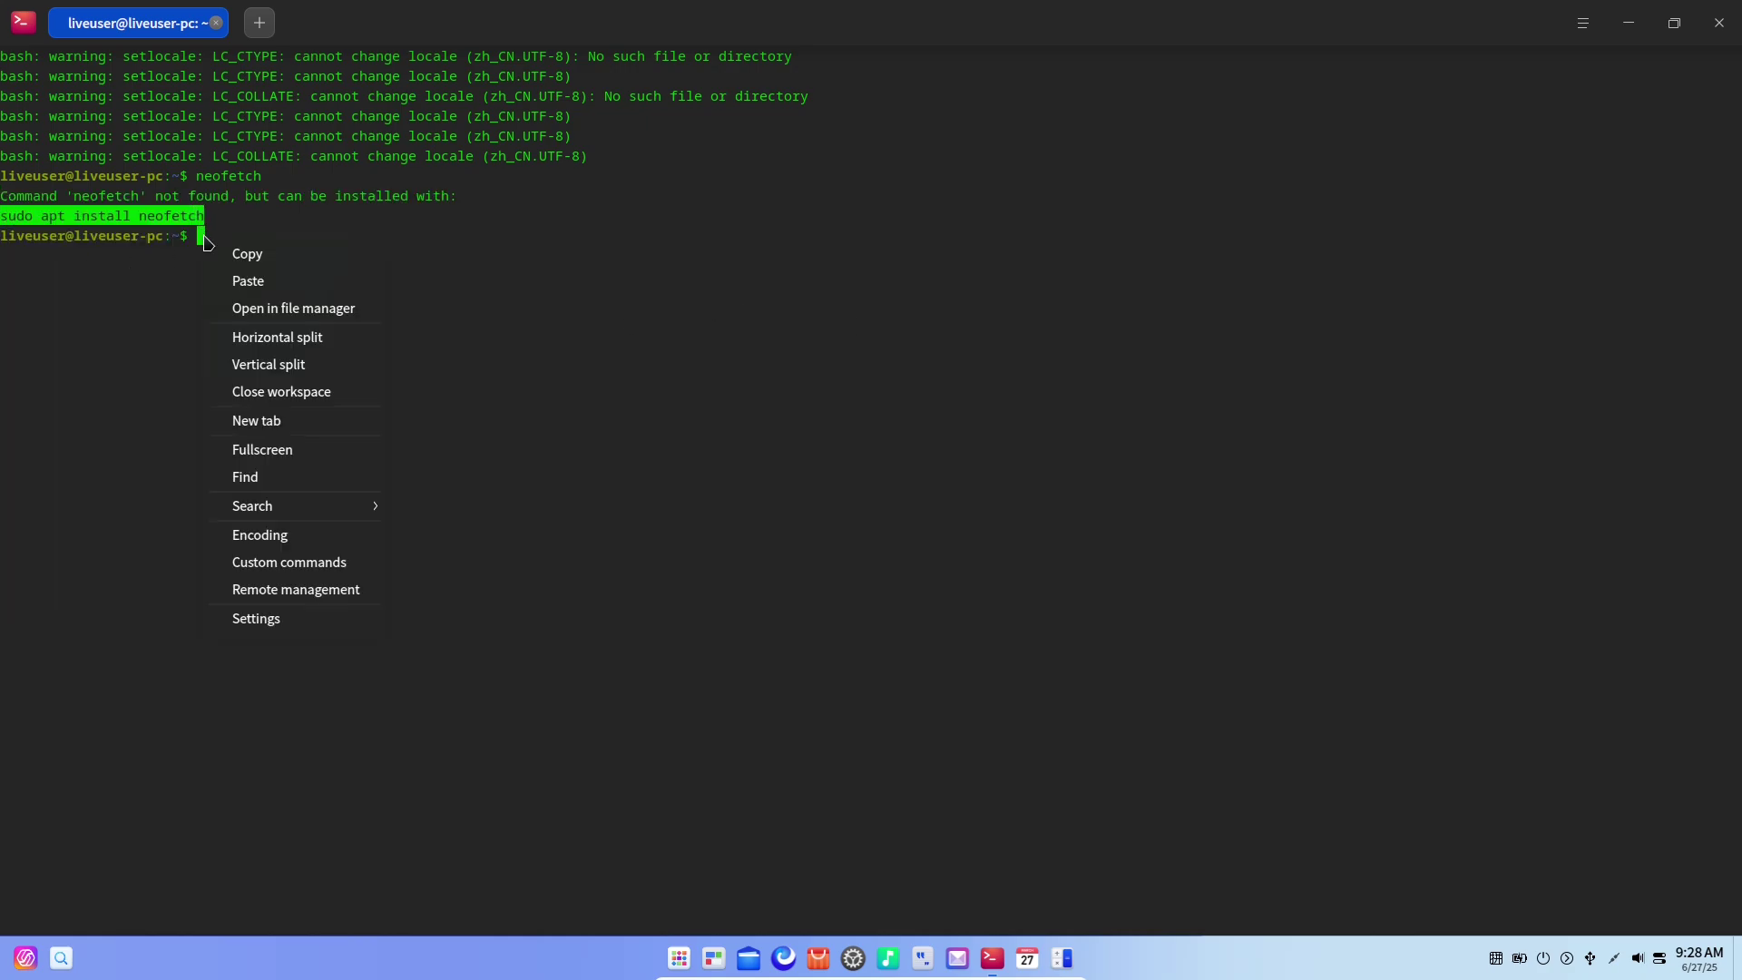
left_click(247, 280)
key("Return")
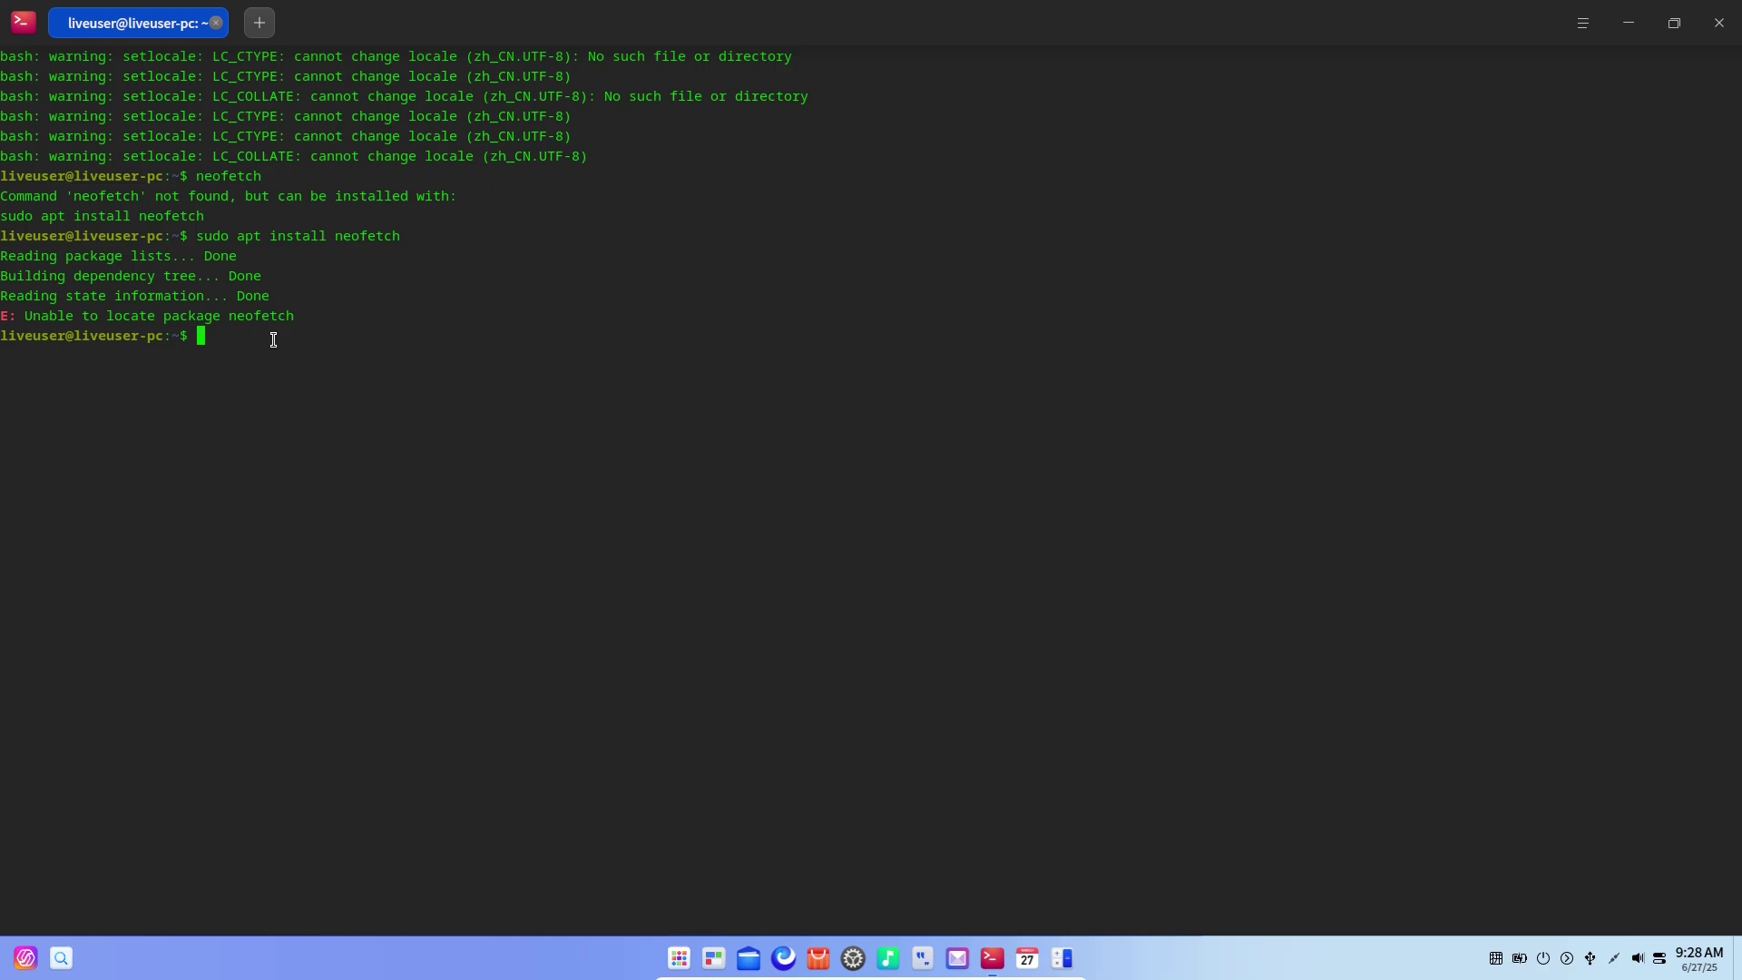
- Switch the terminal to the Light Theme and run inxi
type("inxi")
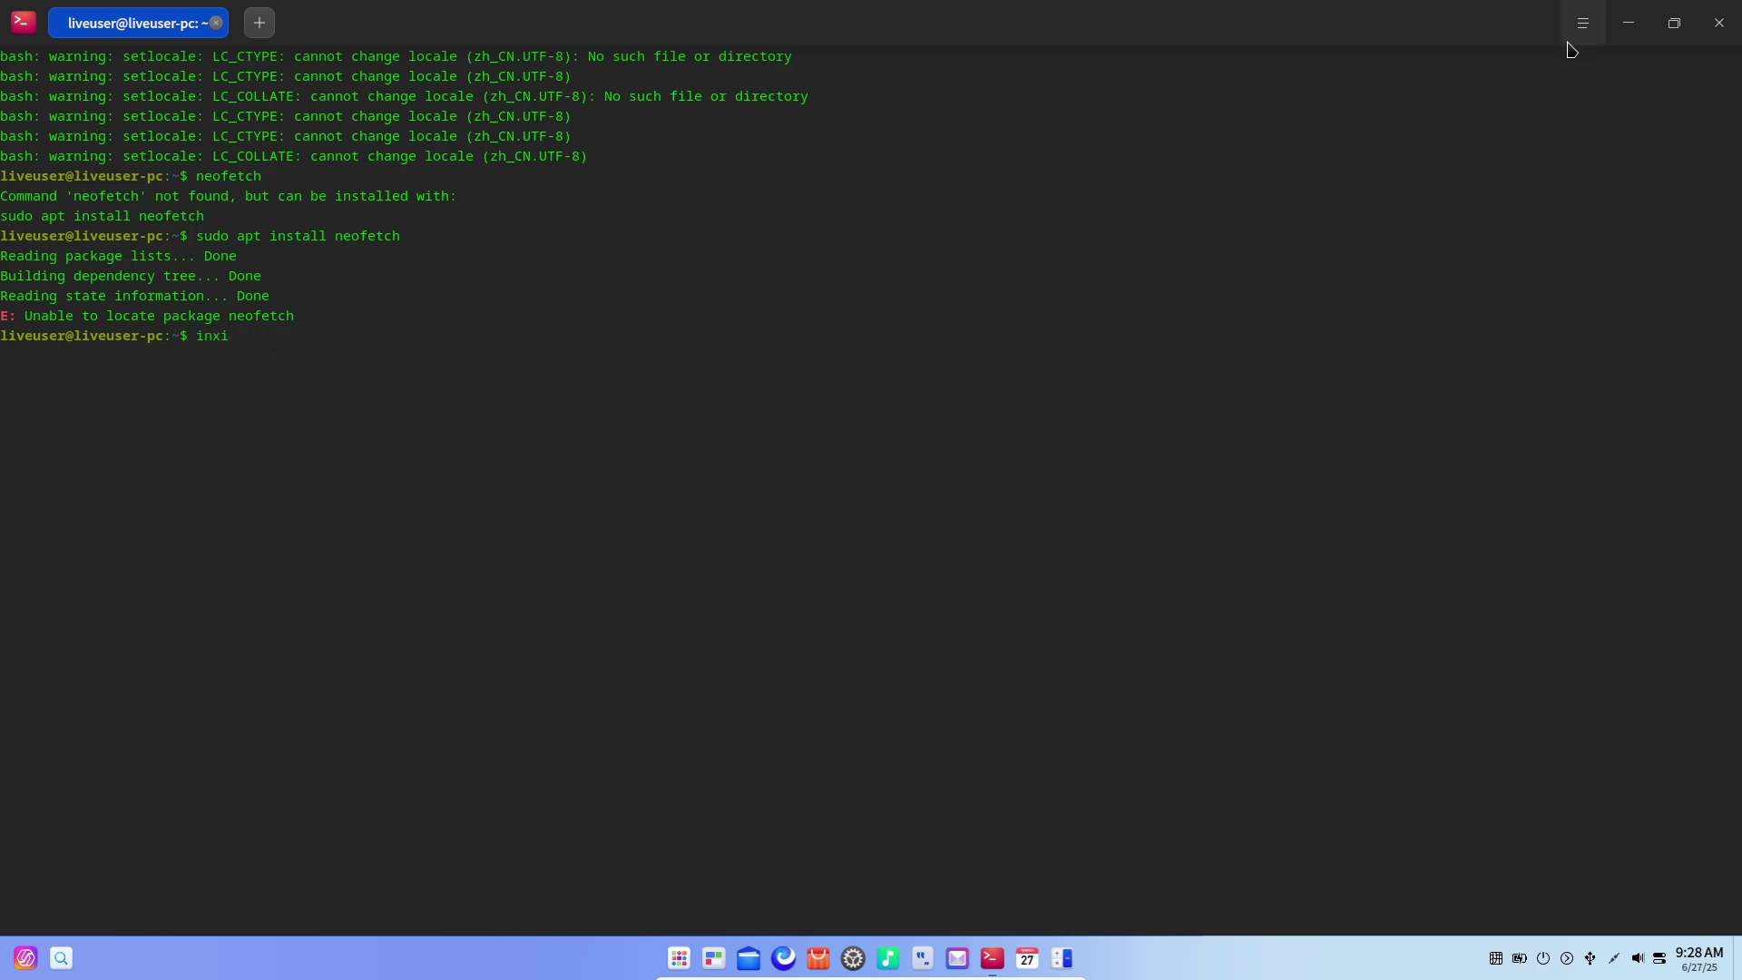
left_click(1582, 25)
mouse_move(1606, 175)
left_click(1484, 180)
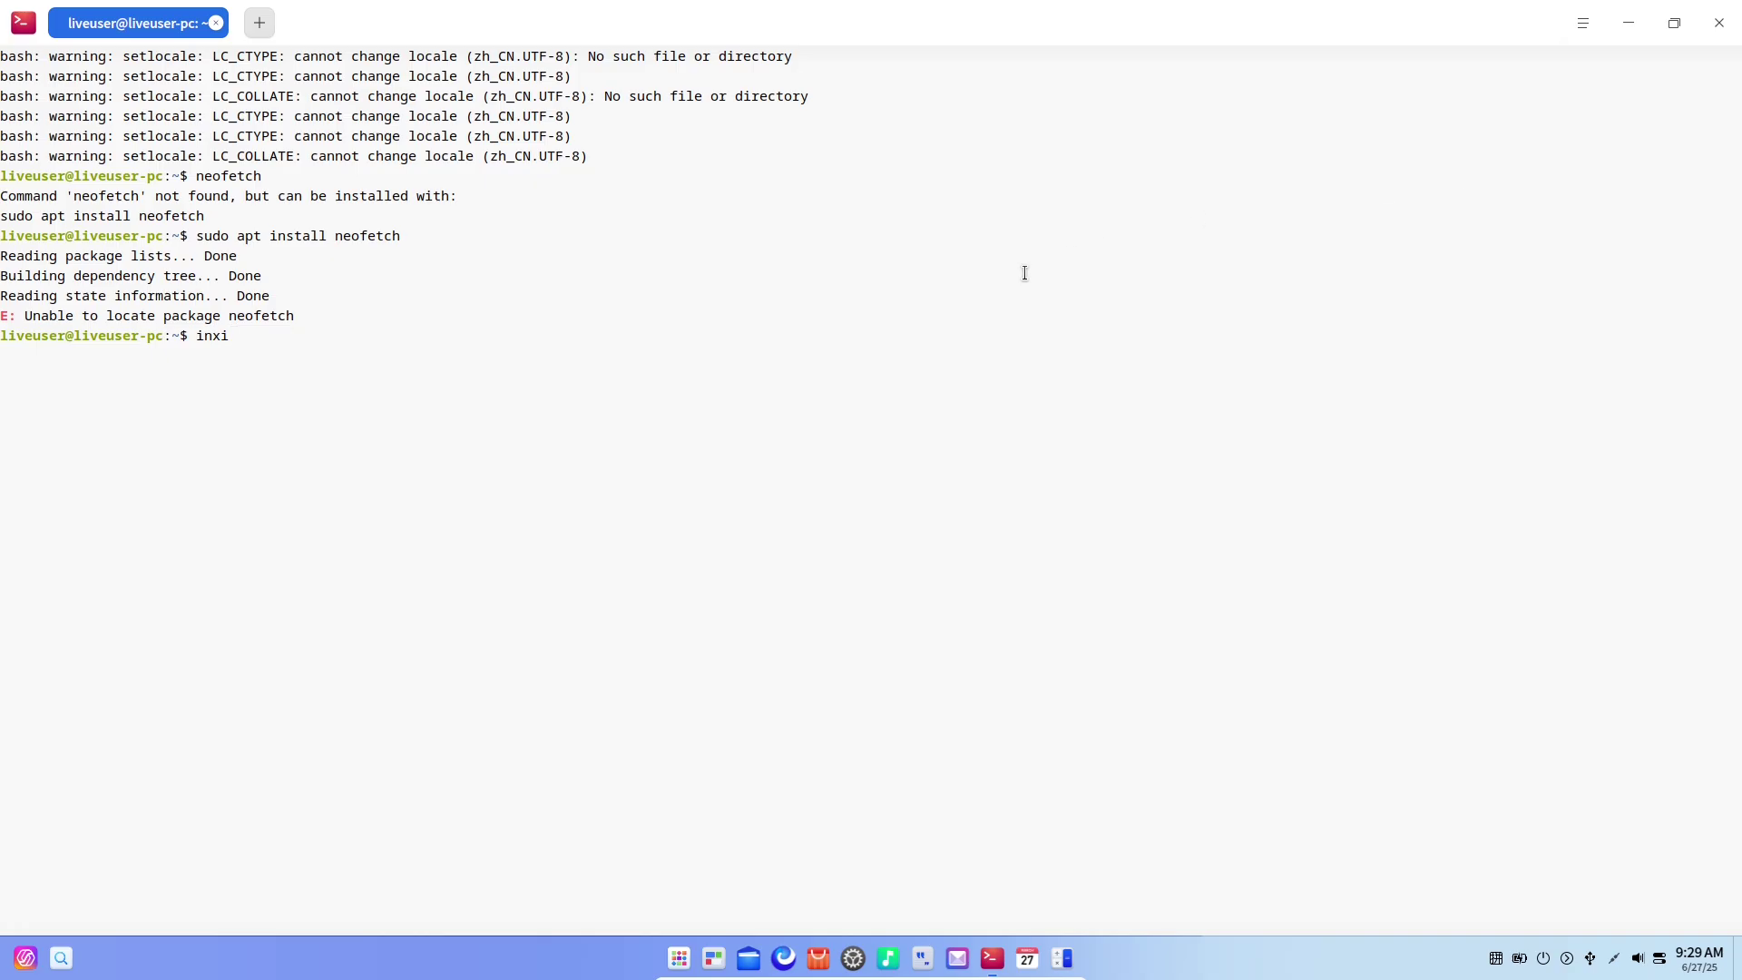
key("Return")
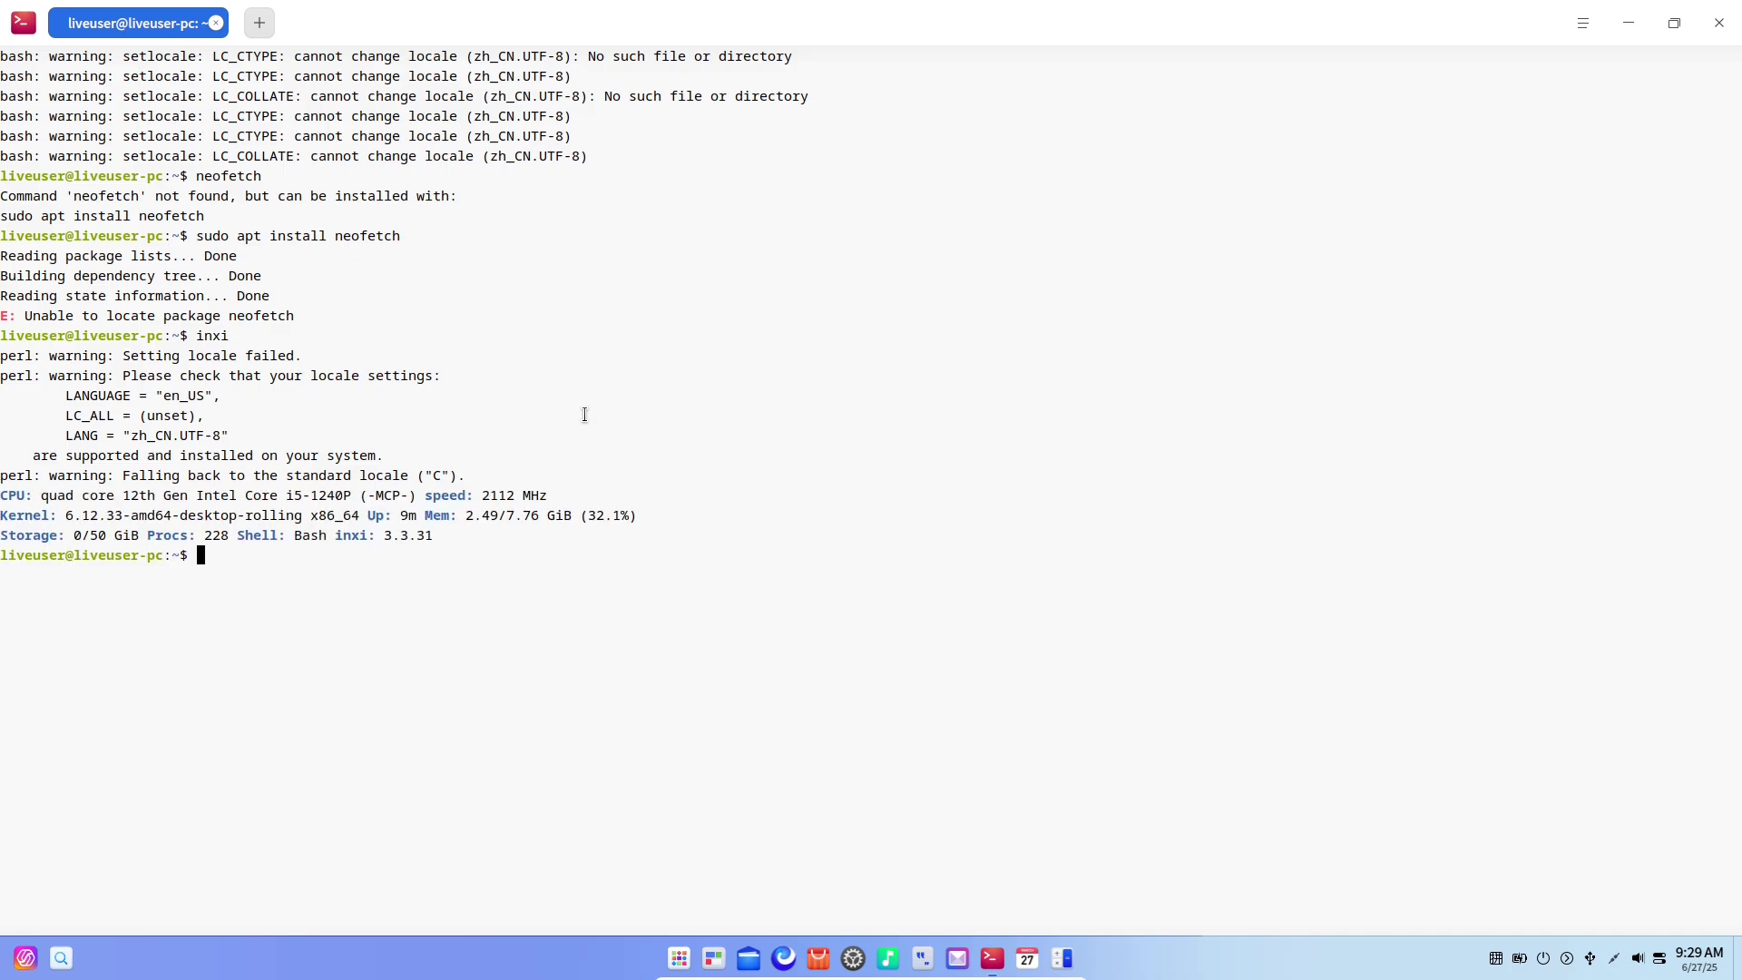
- Run inxi -b to print the basic system summary
type("inxi-b")
key("Return")
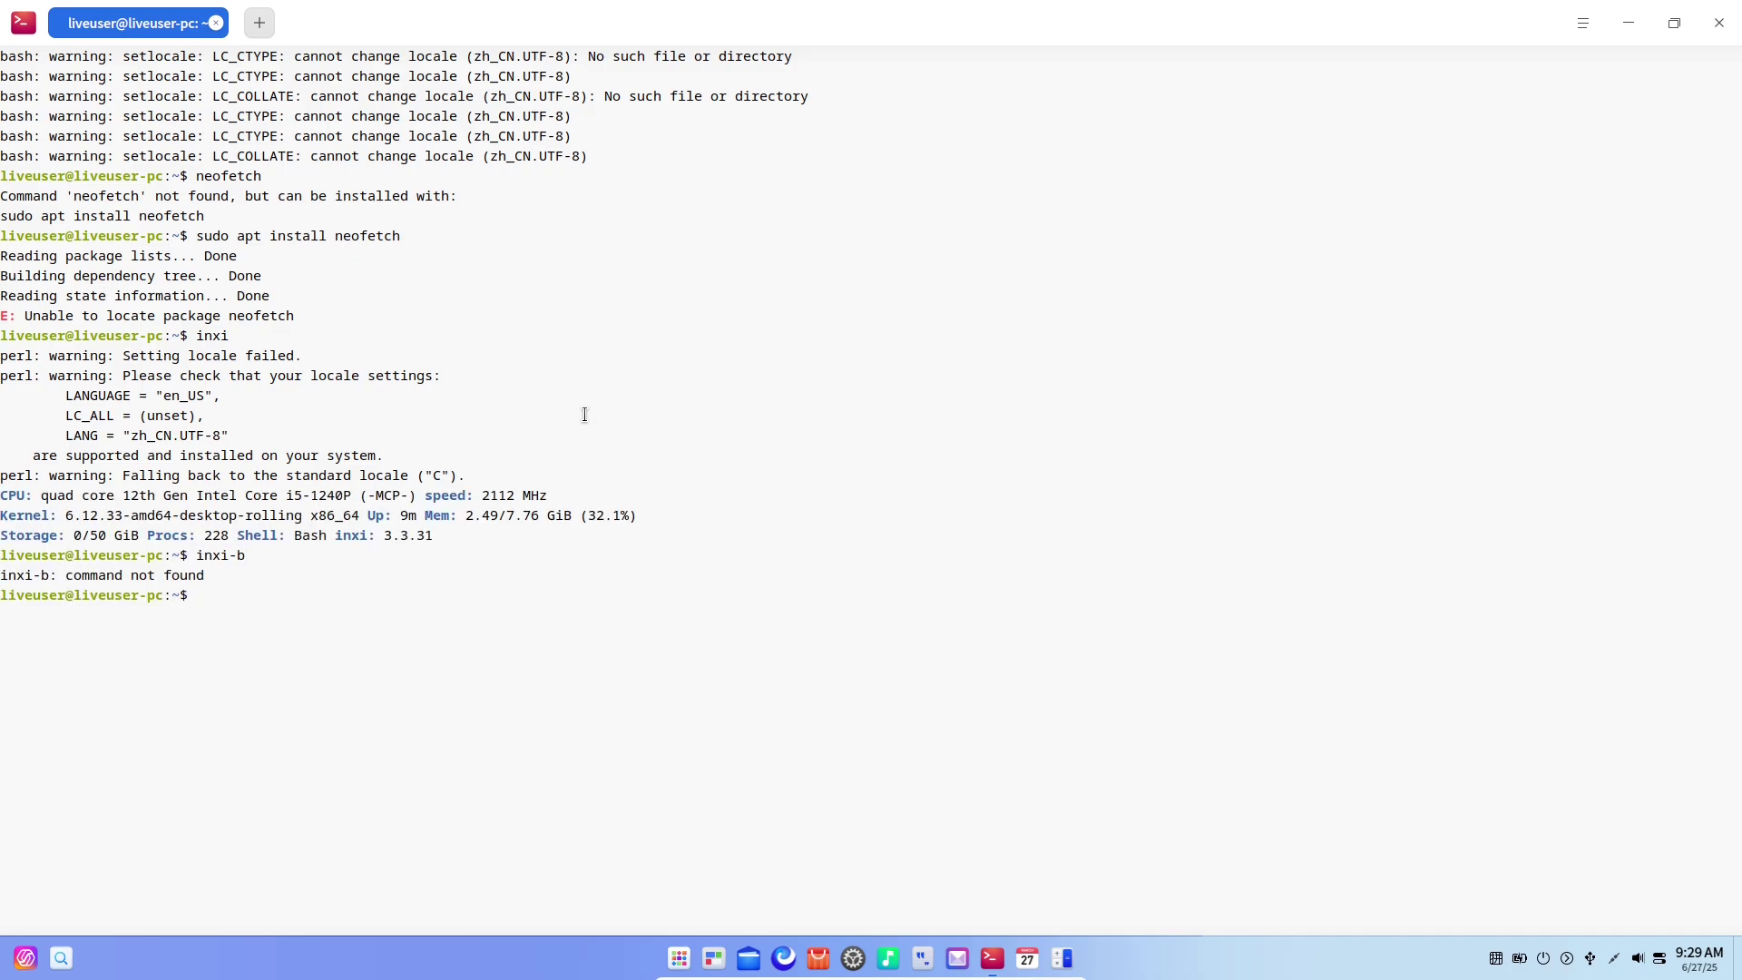
type("inxi")
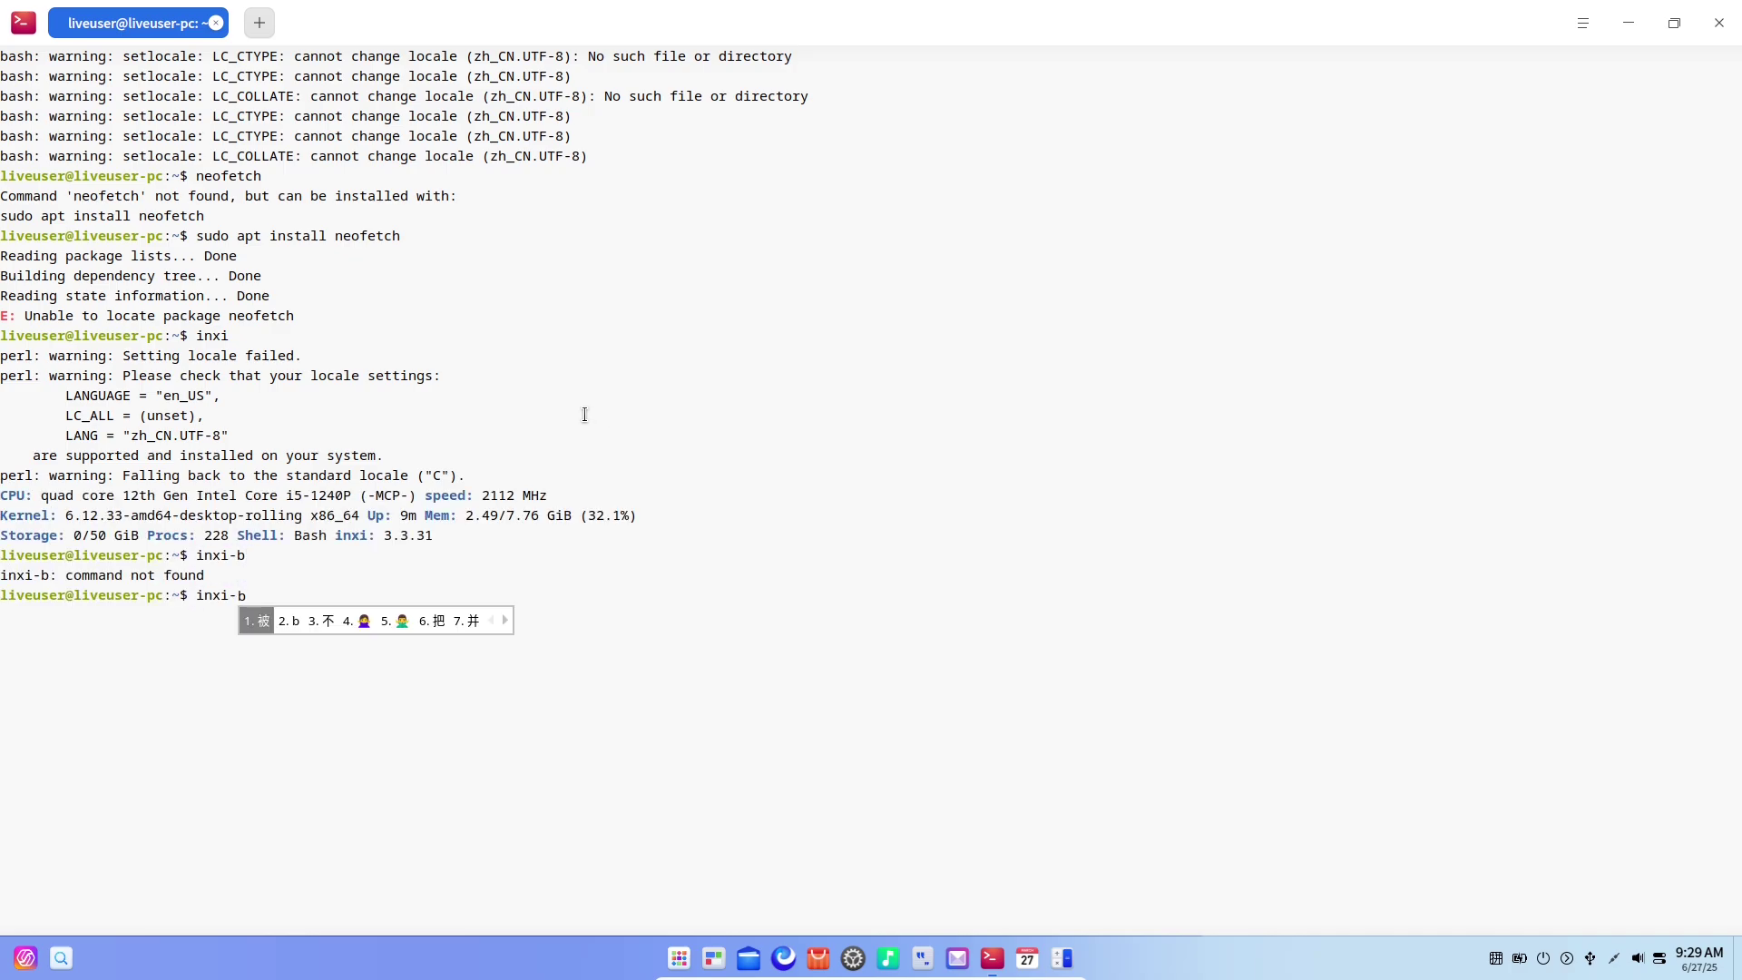
type(" -b")
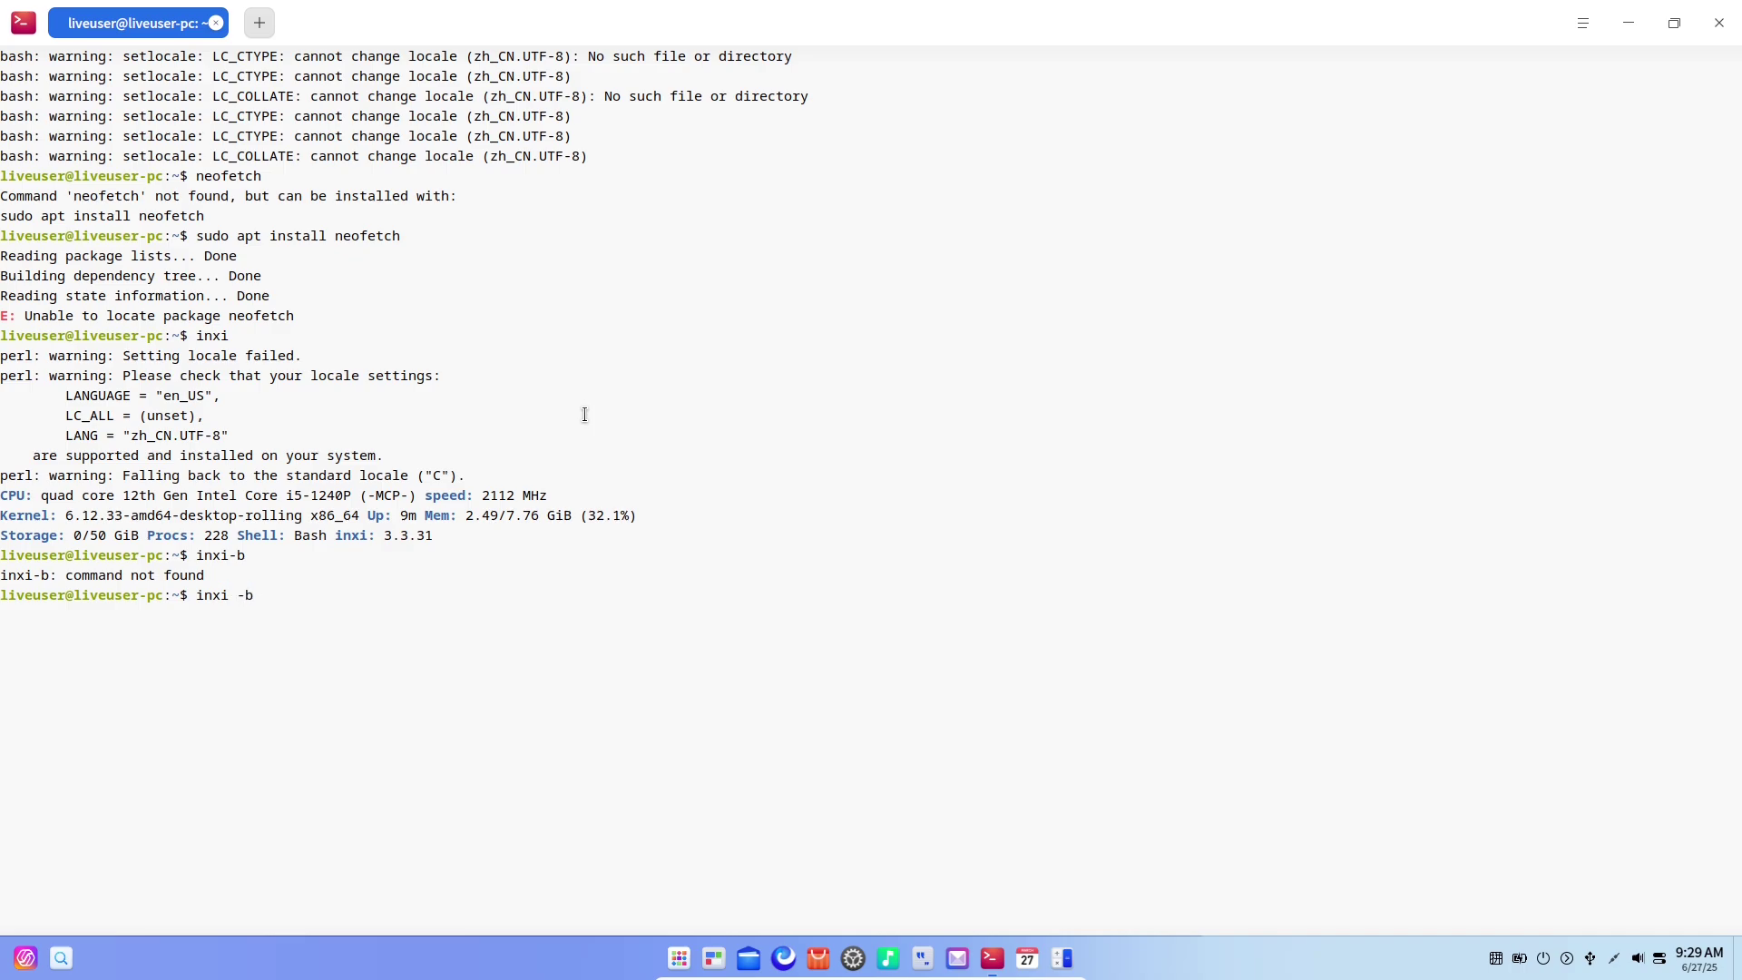
key("Return")
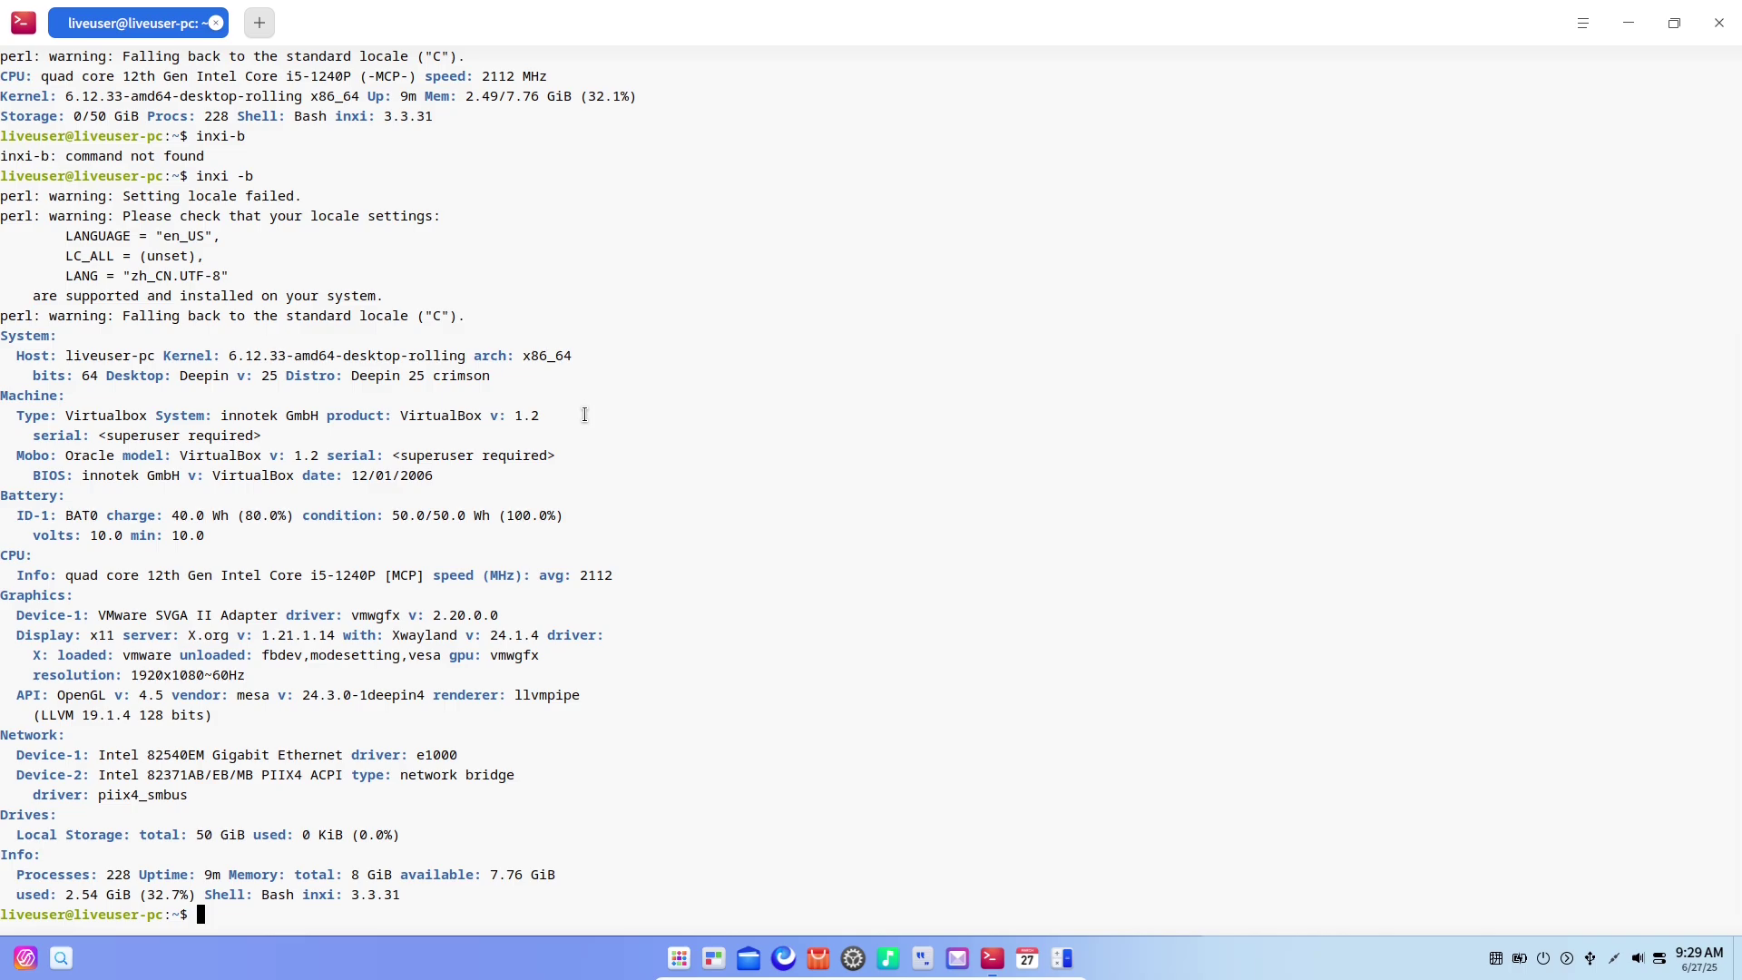
- Run inxi -F and inxi -G for full system and graphics details
type("inxi -F")
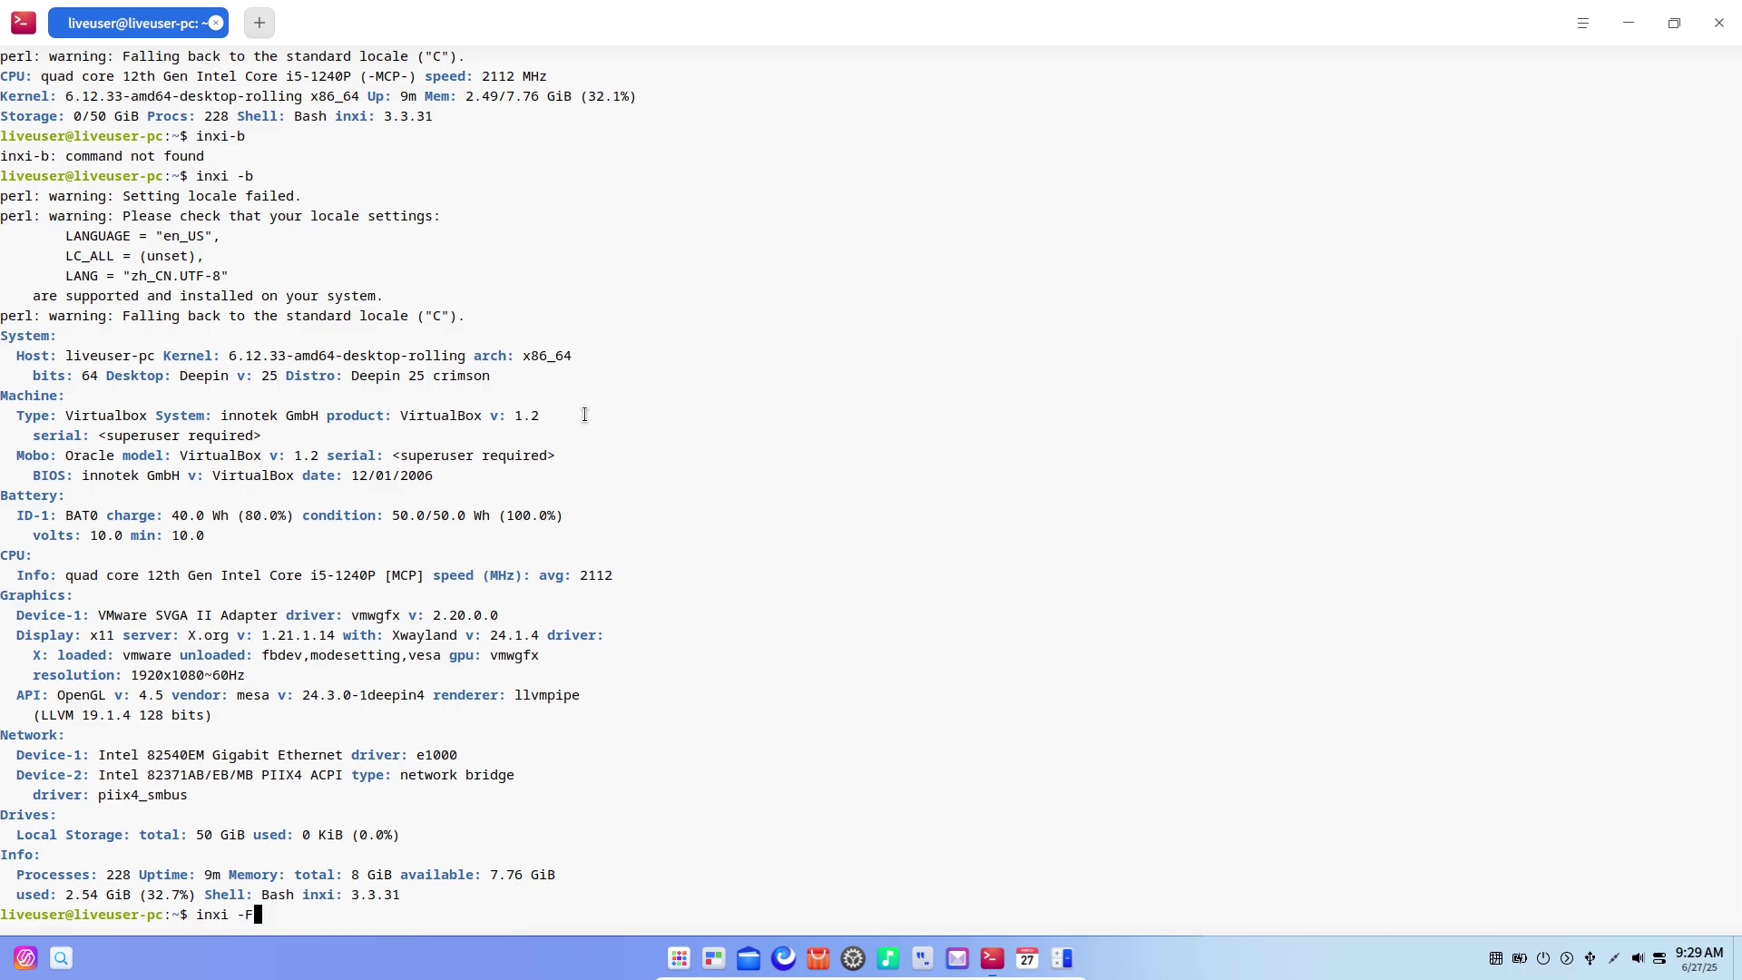
key("Return")
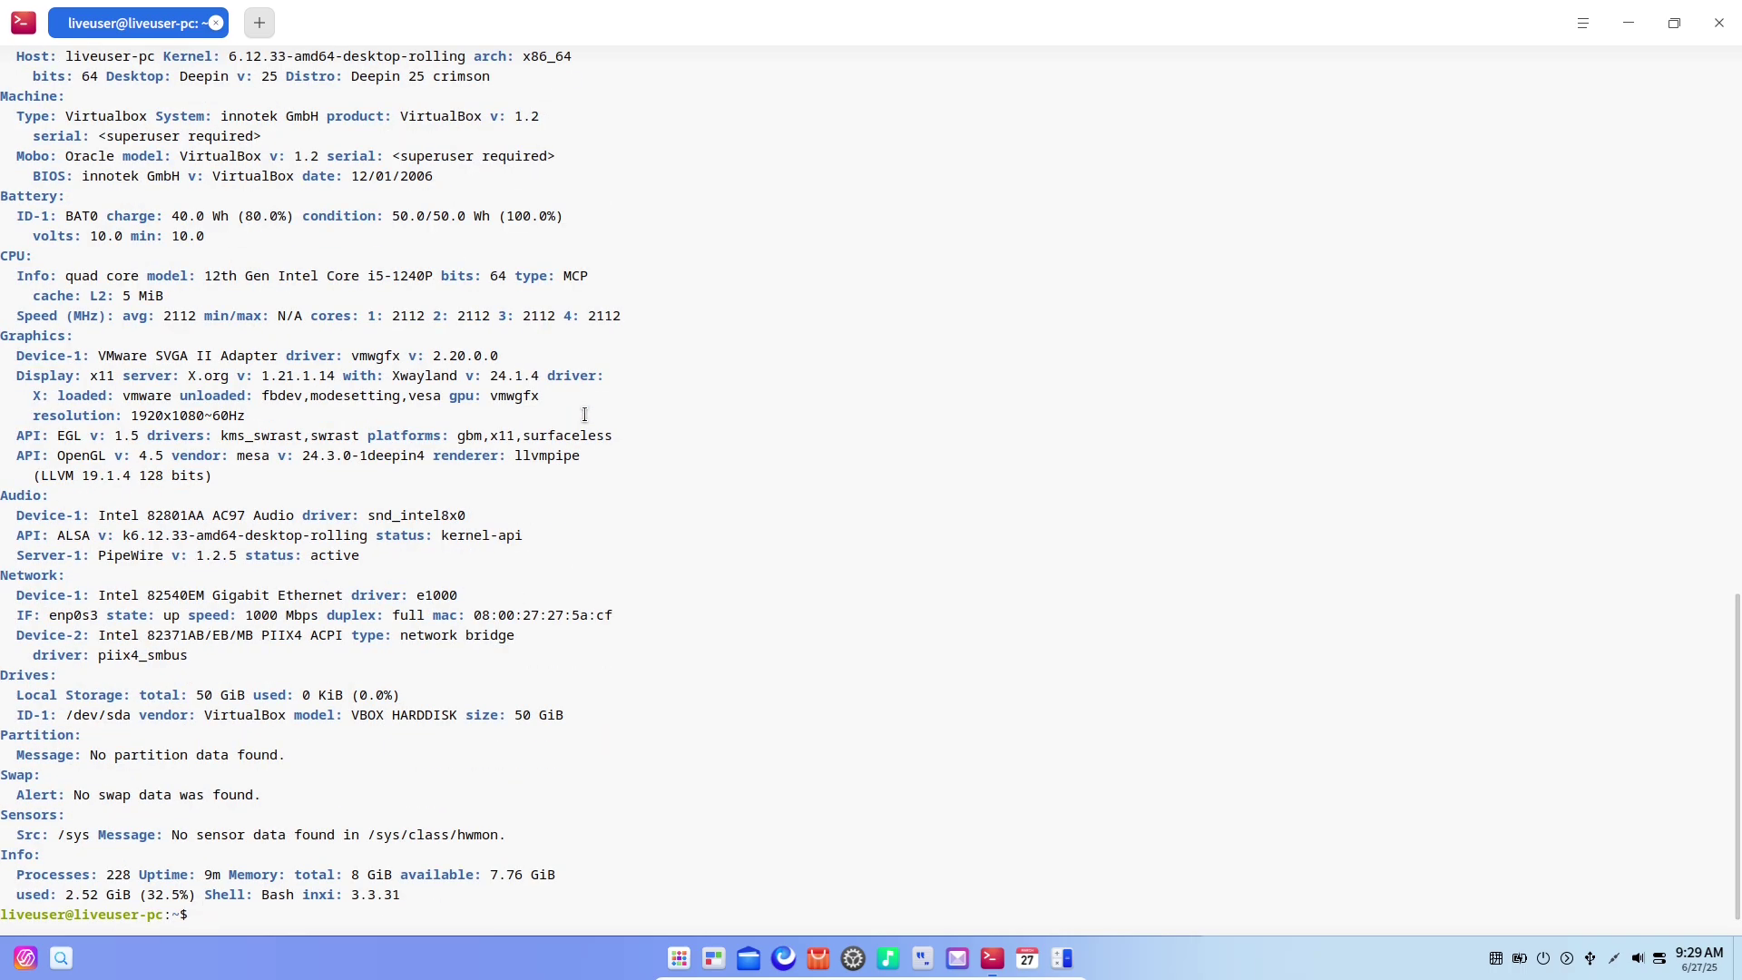
type("inxi -")
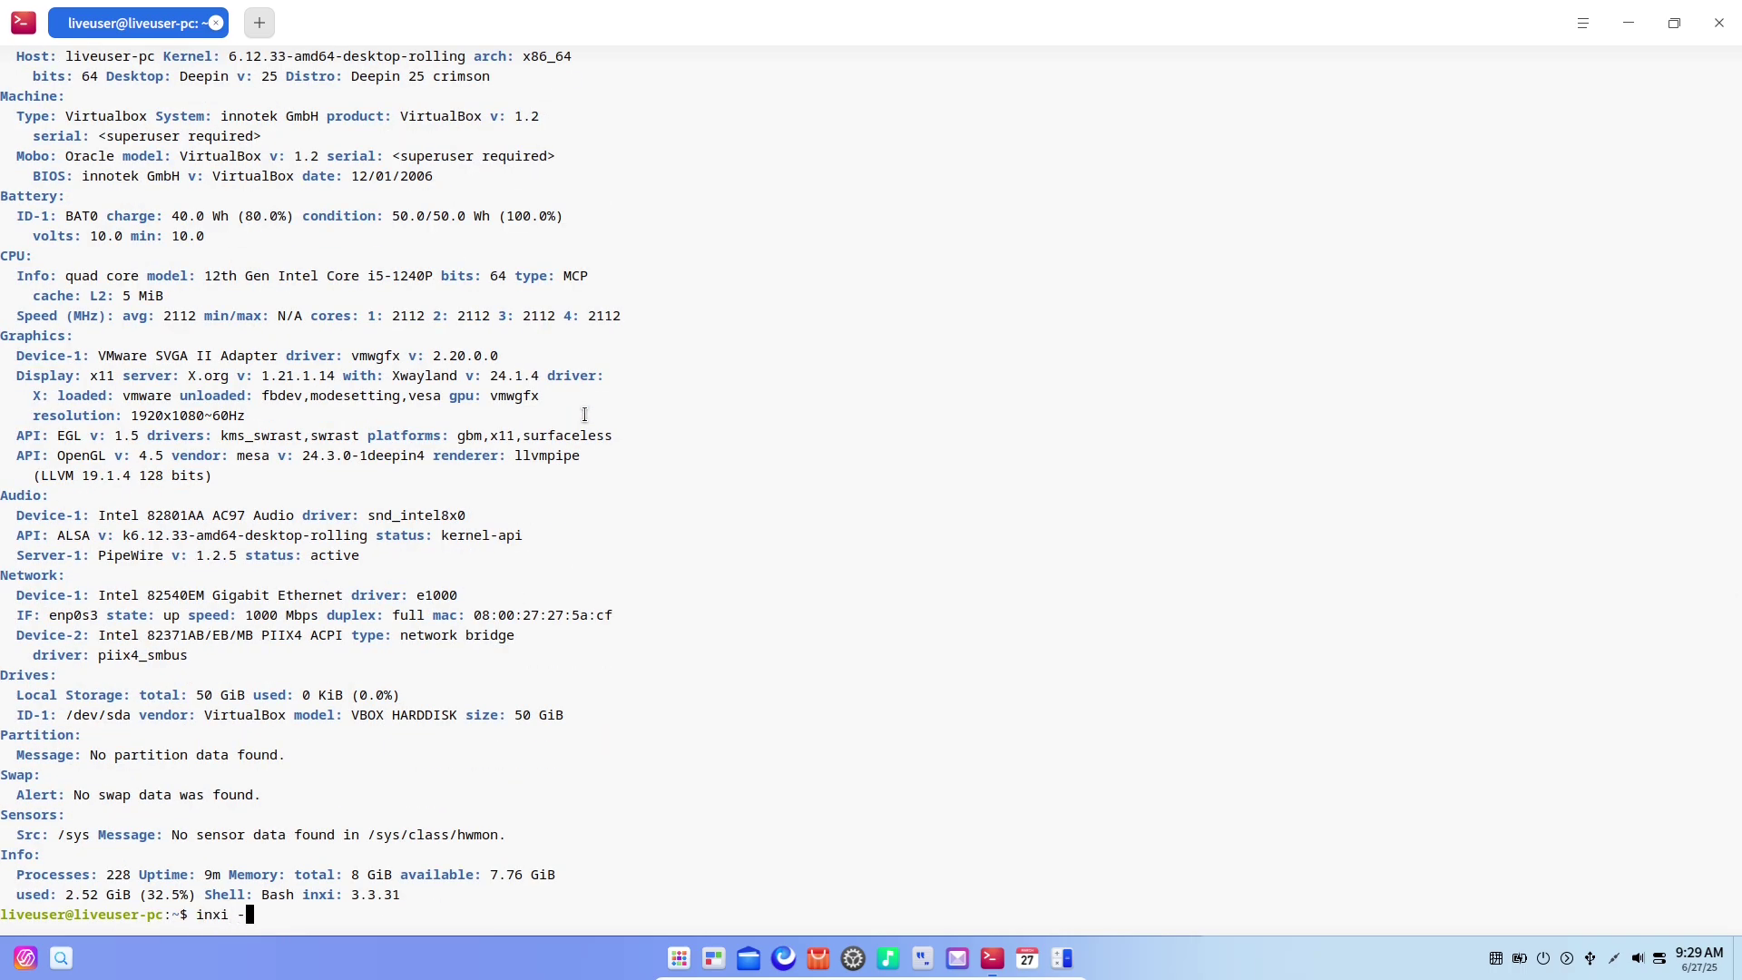
type("G")
key("Return")
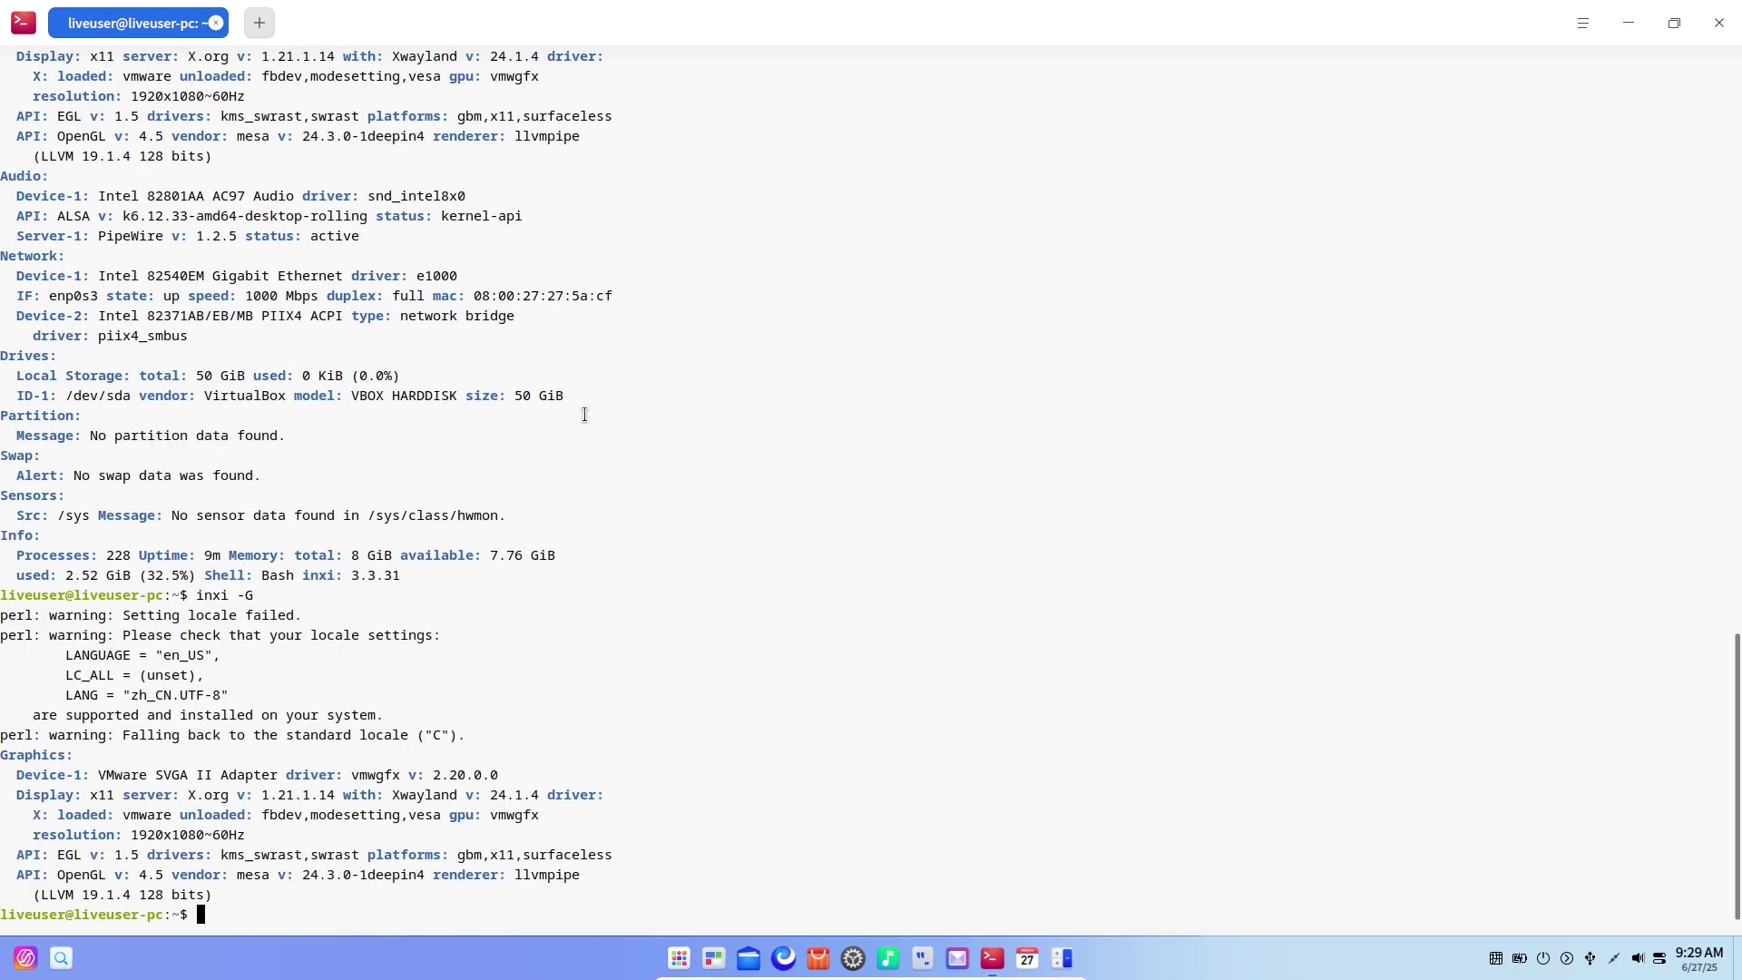
- Run uname -a and uname -r to show the kernel details and release
type("uname -a")
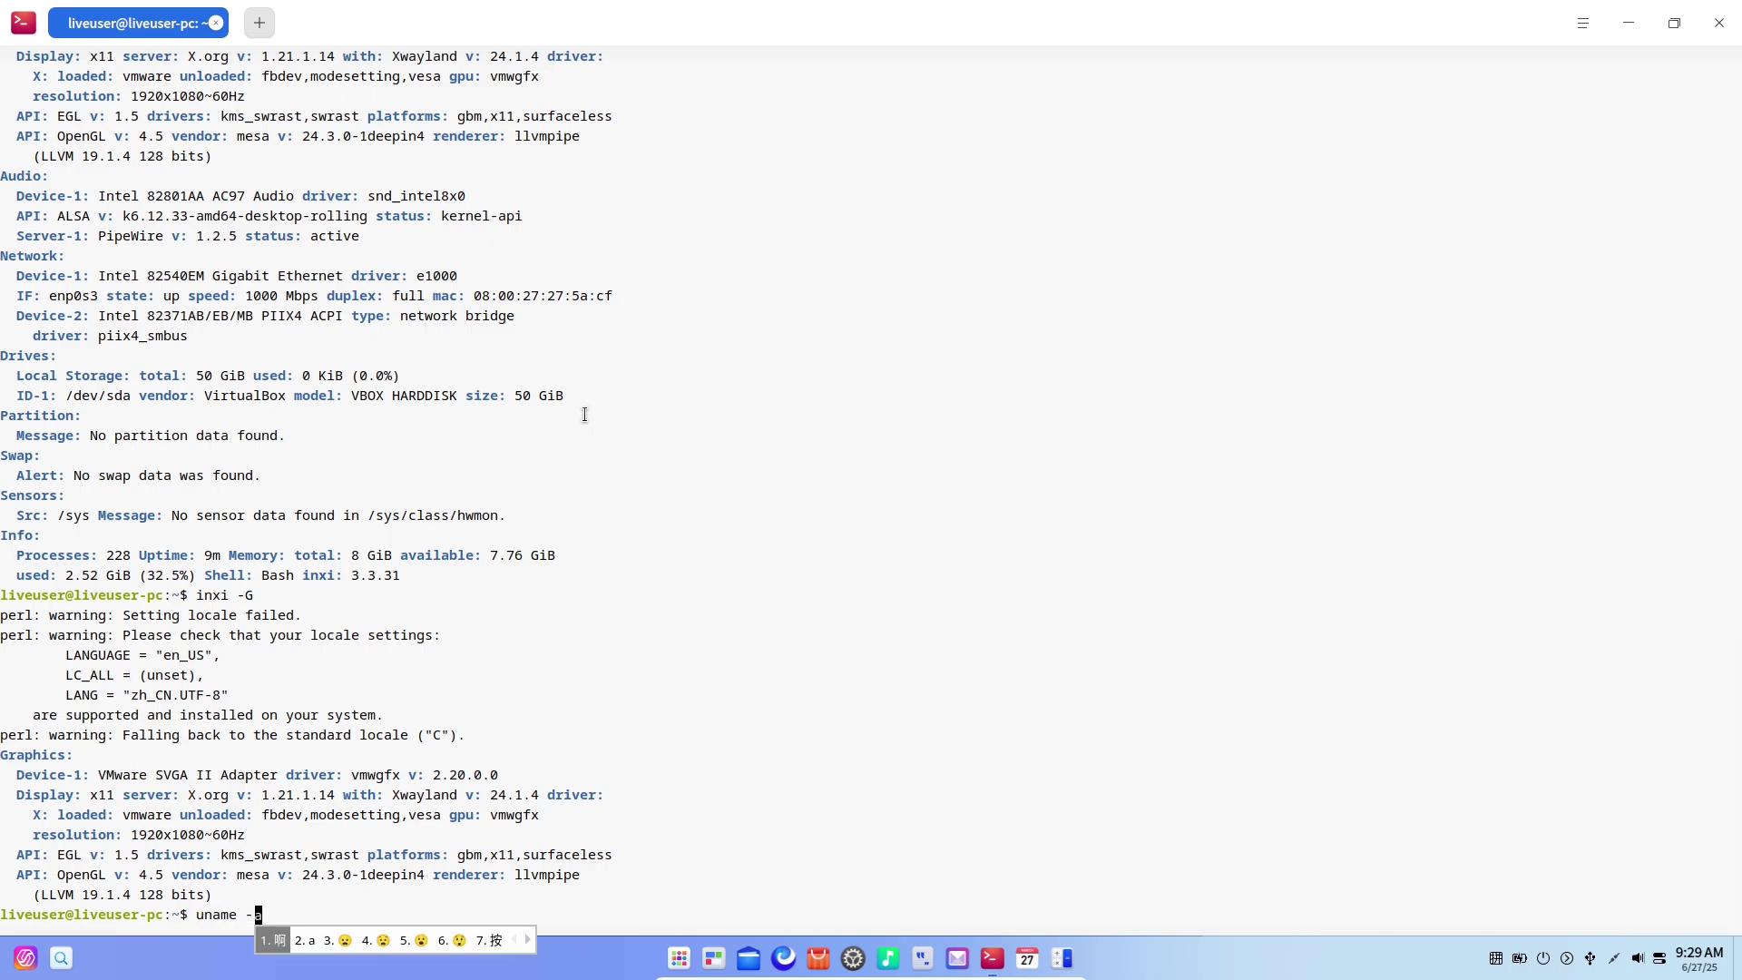
key("Return")
type("uname")
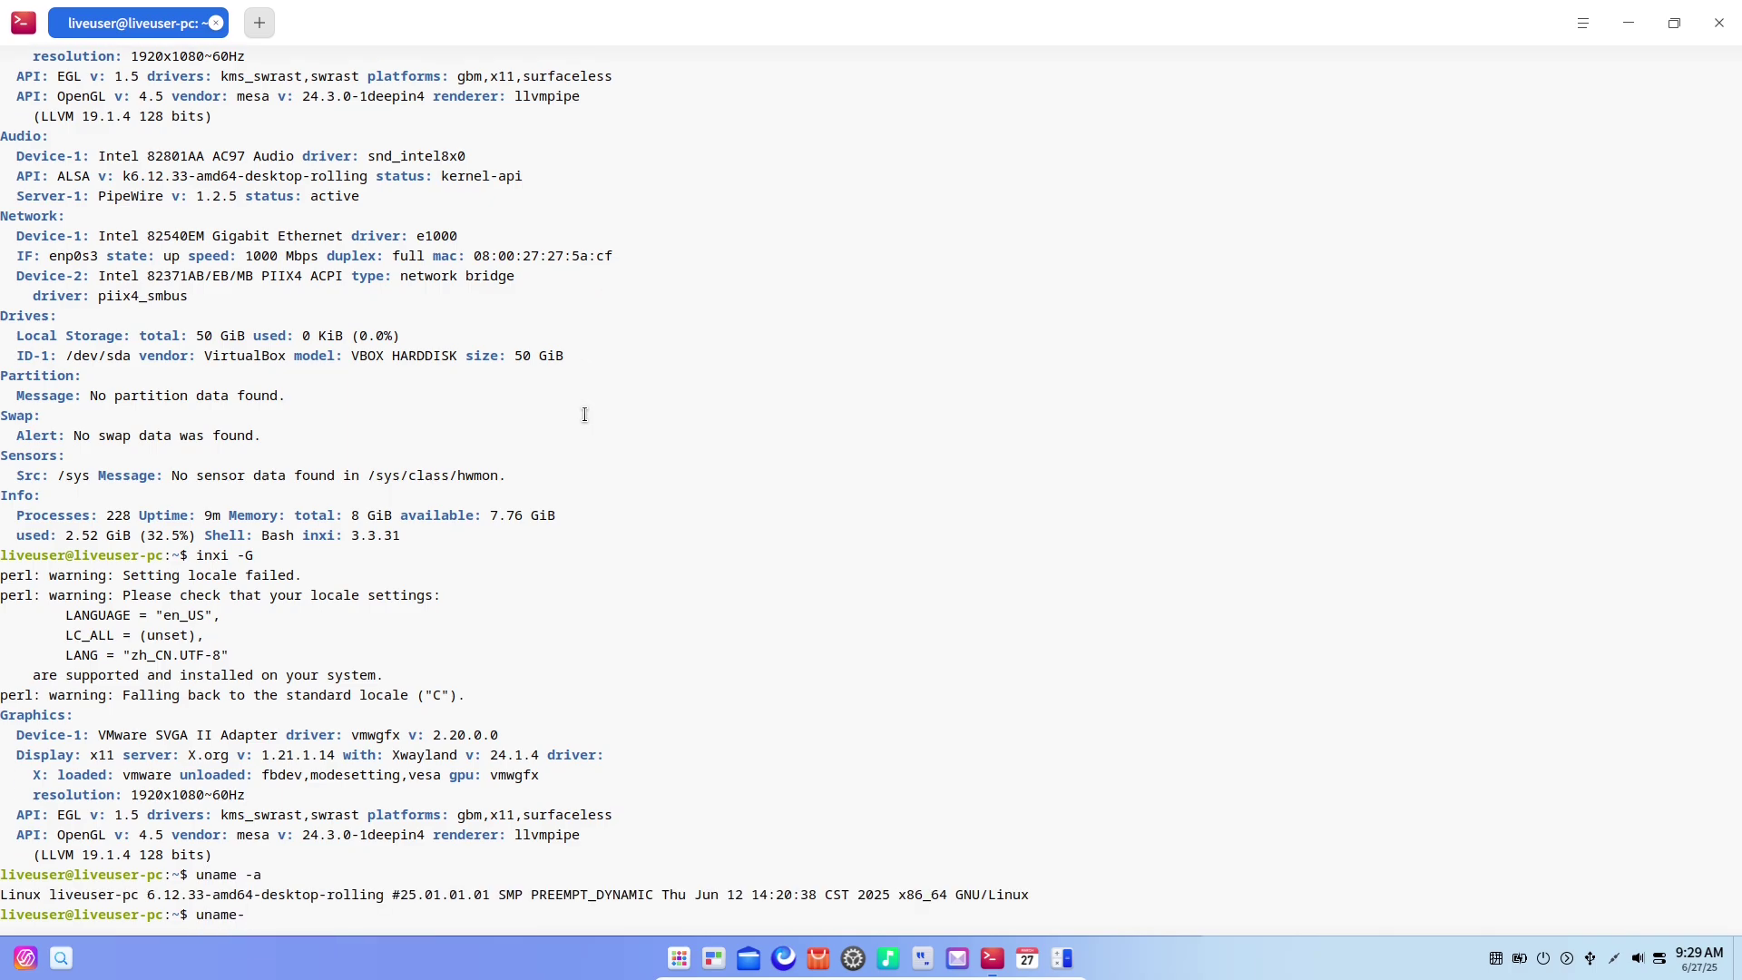
type(" -r")
key("Return")
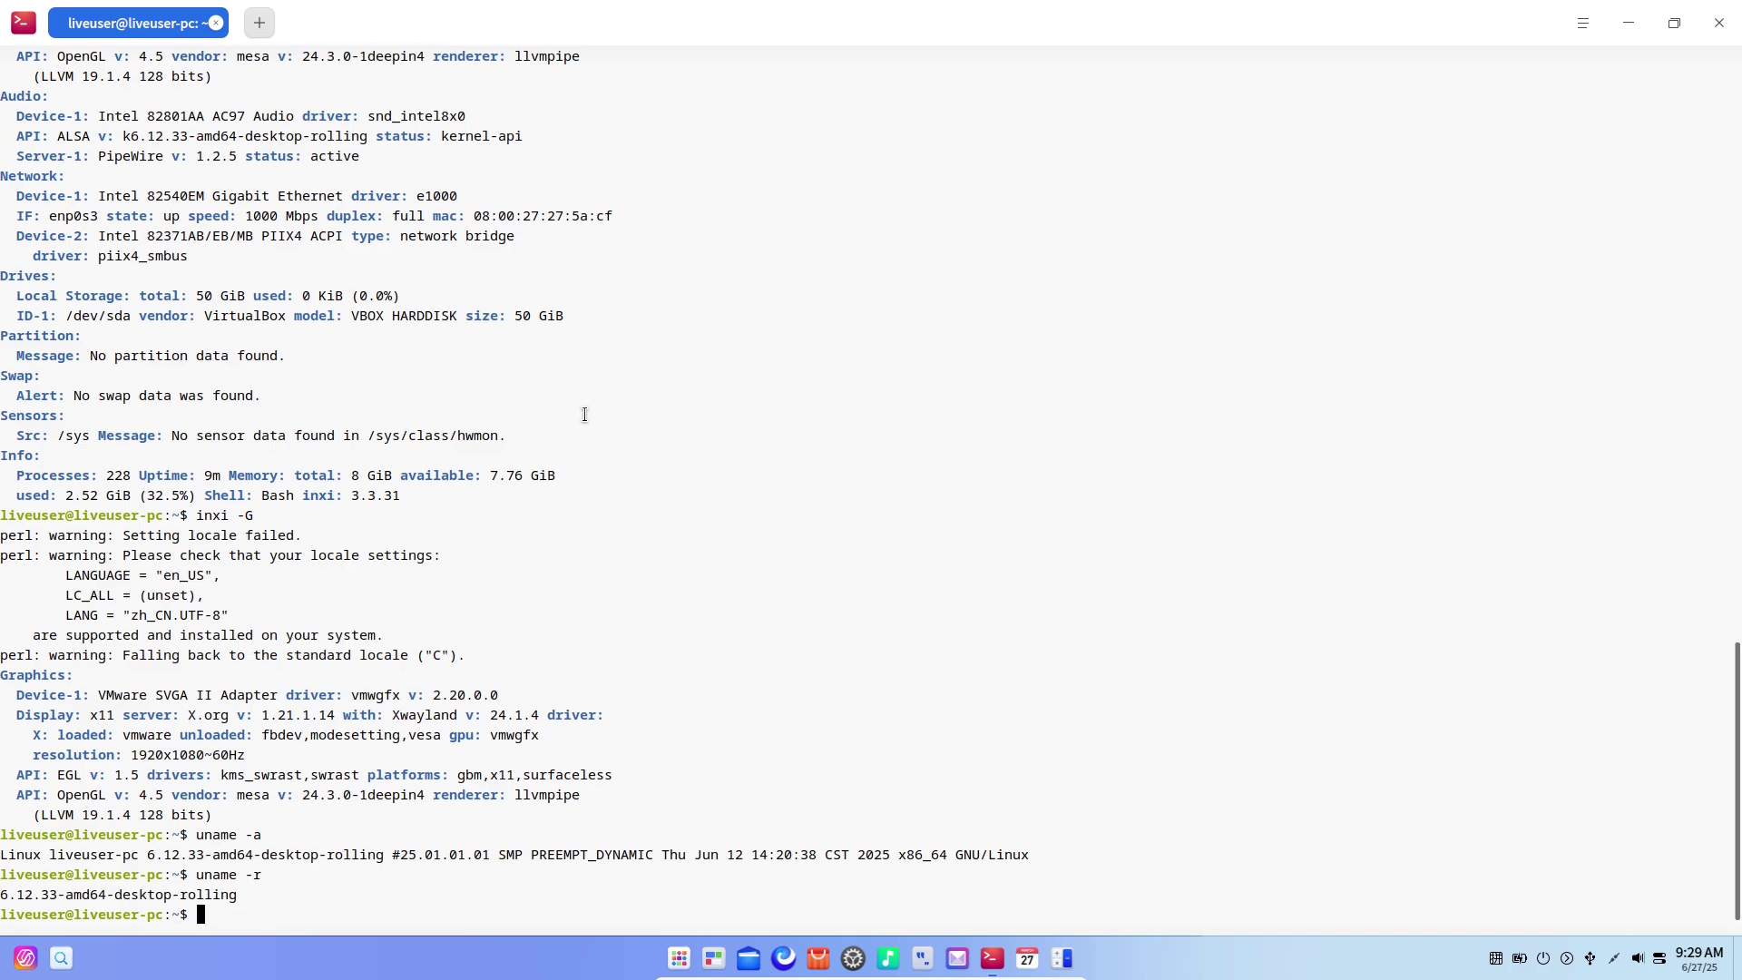
- Try htop, which is not installed, then run fastfetch for the system summary
type("htop")
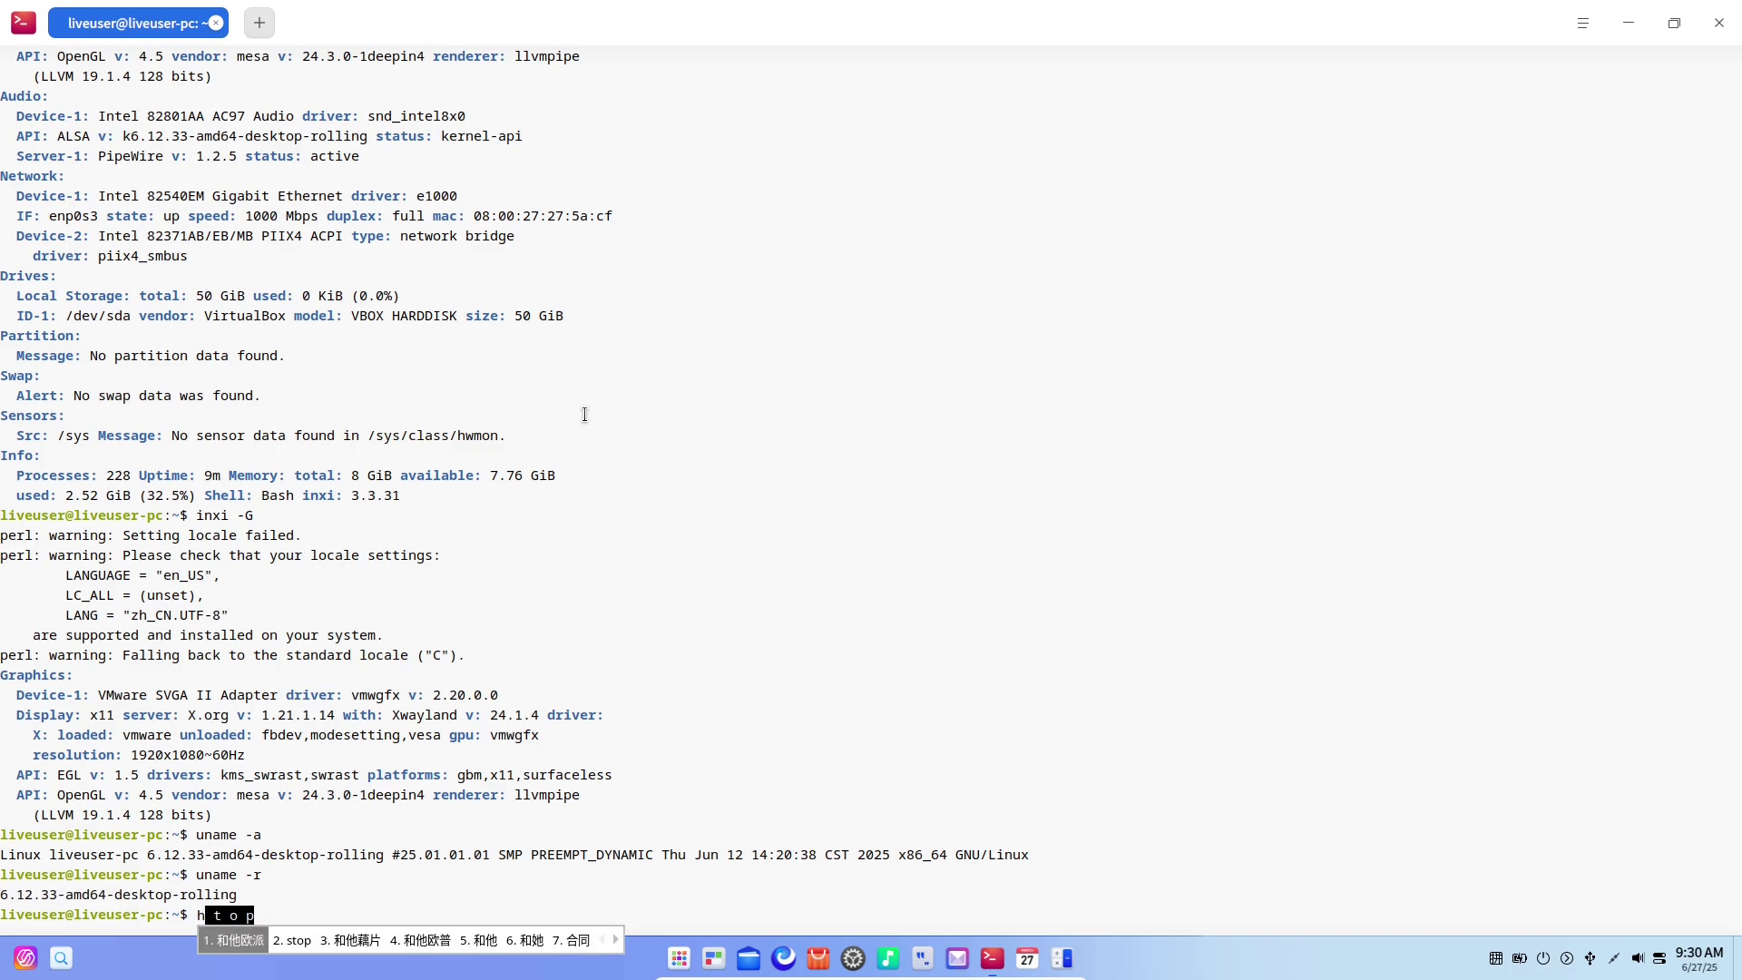
key("Return")
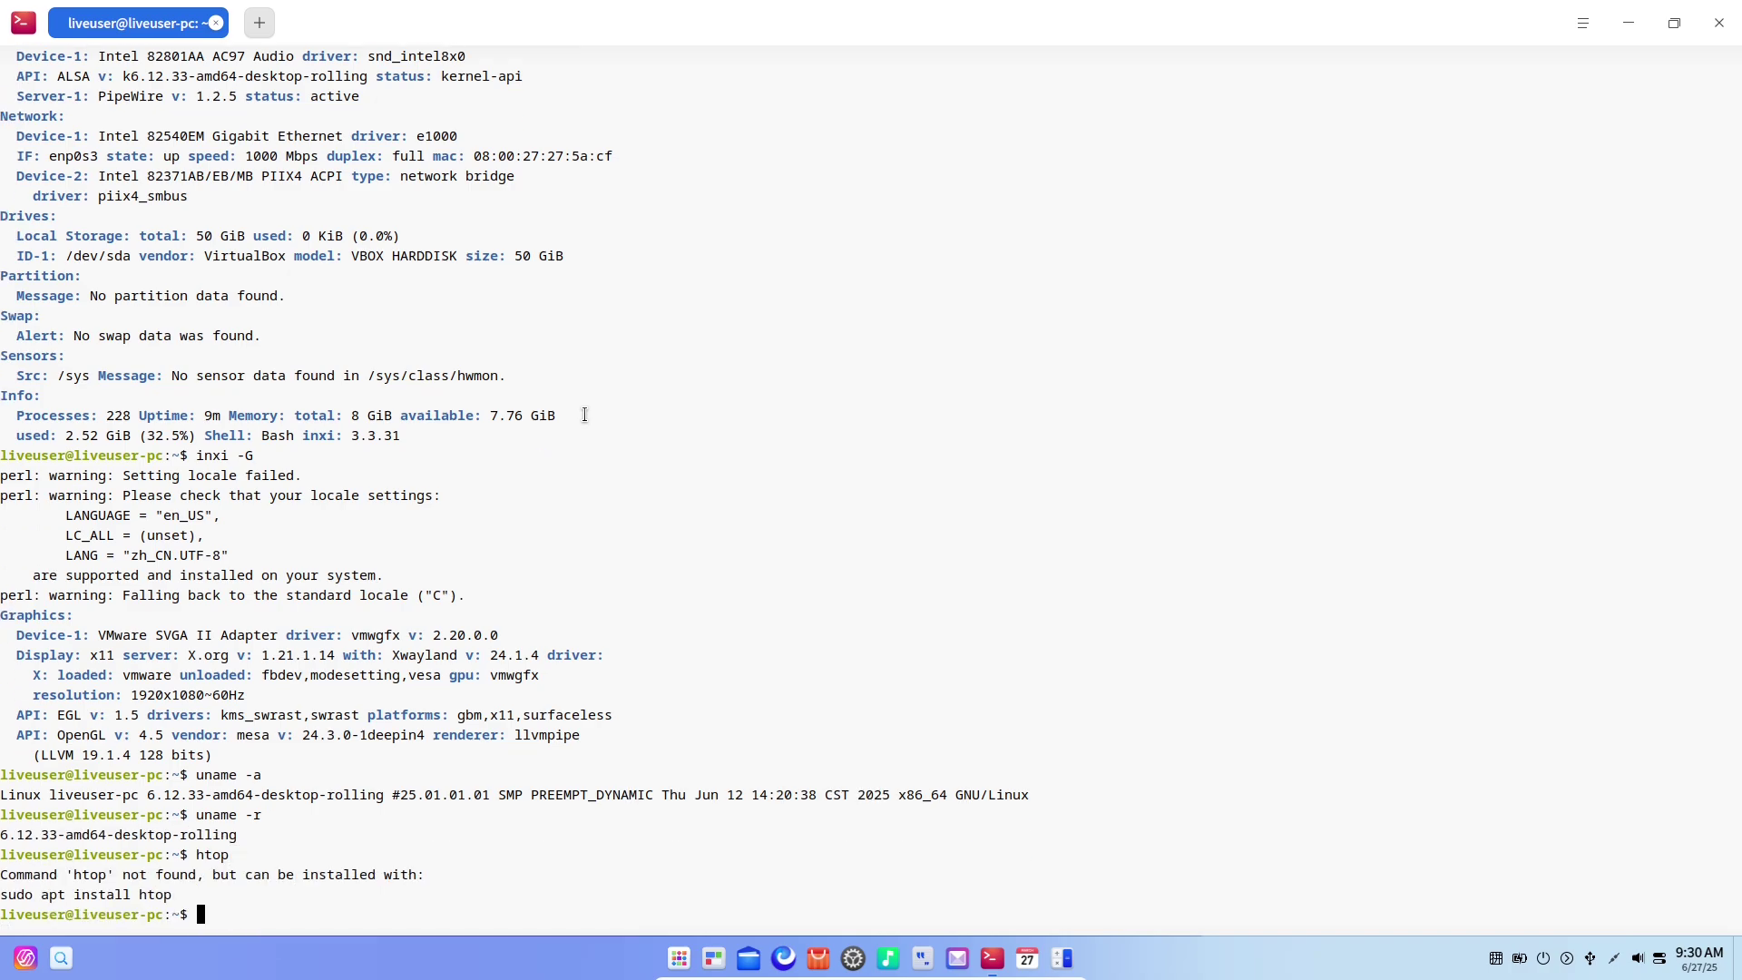
type("fastfetch")
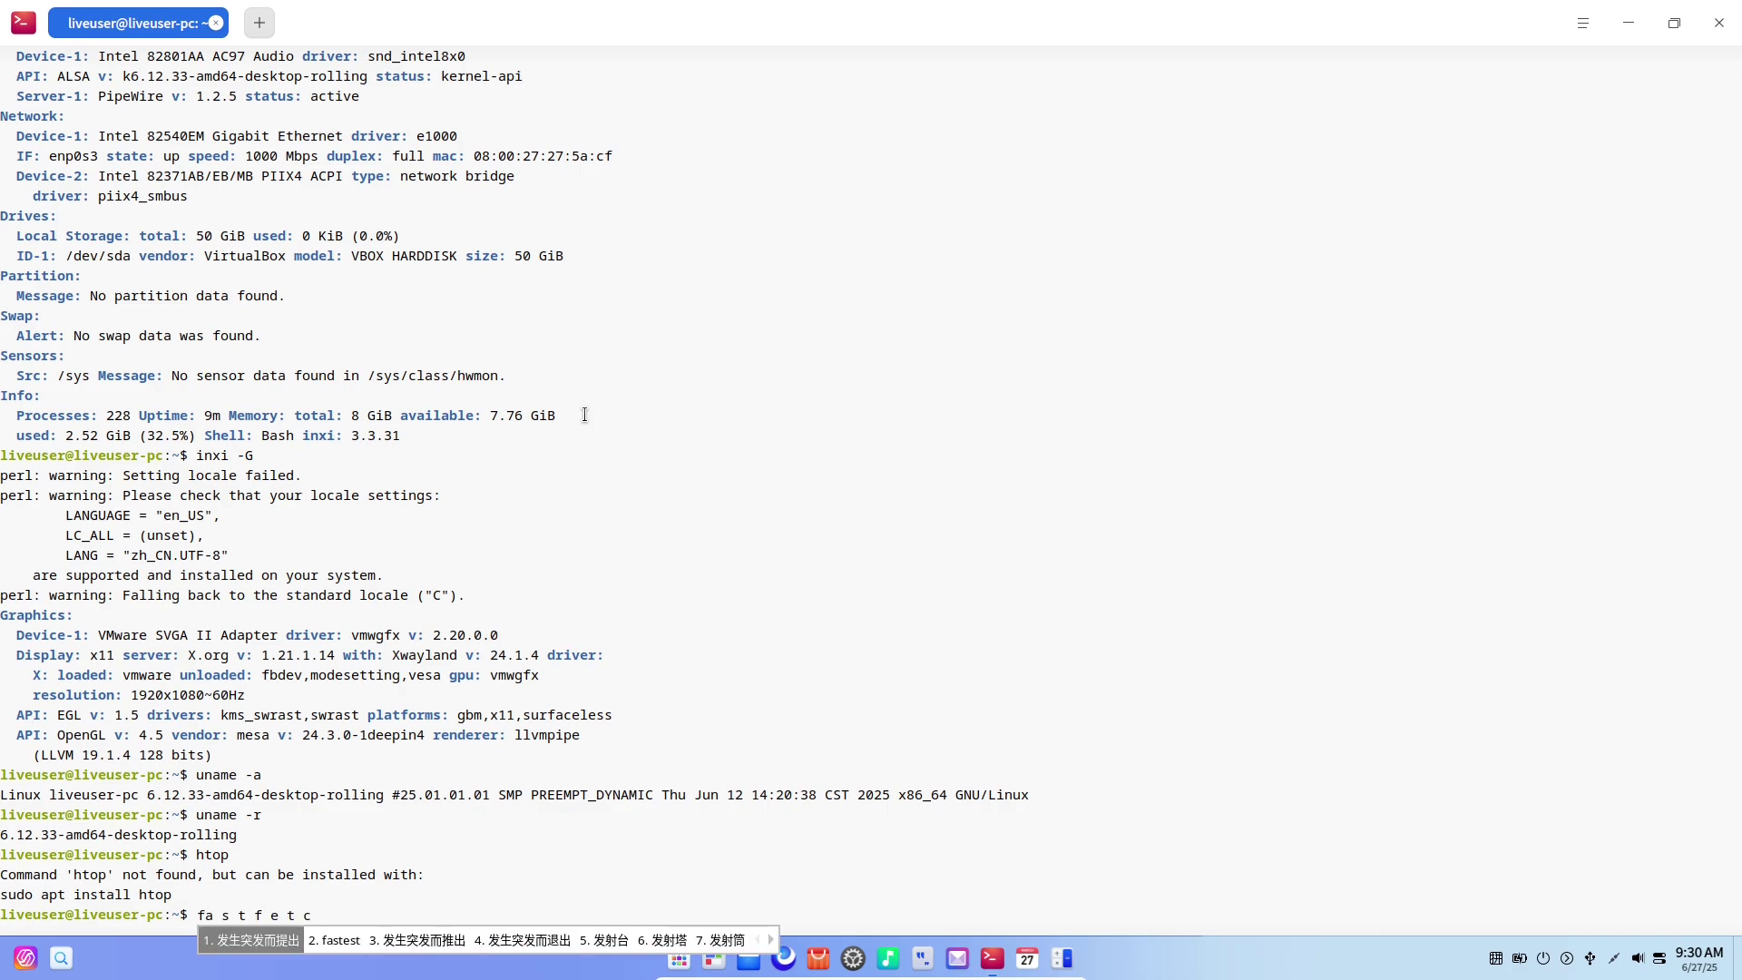
key("Return")
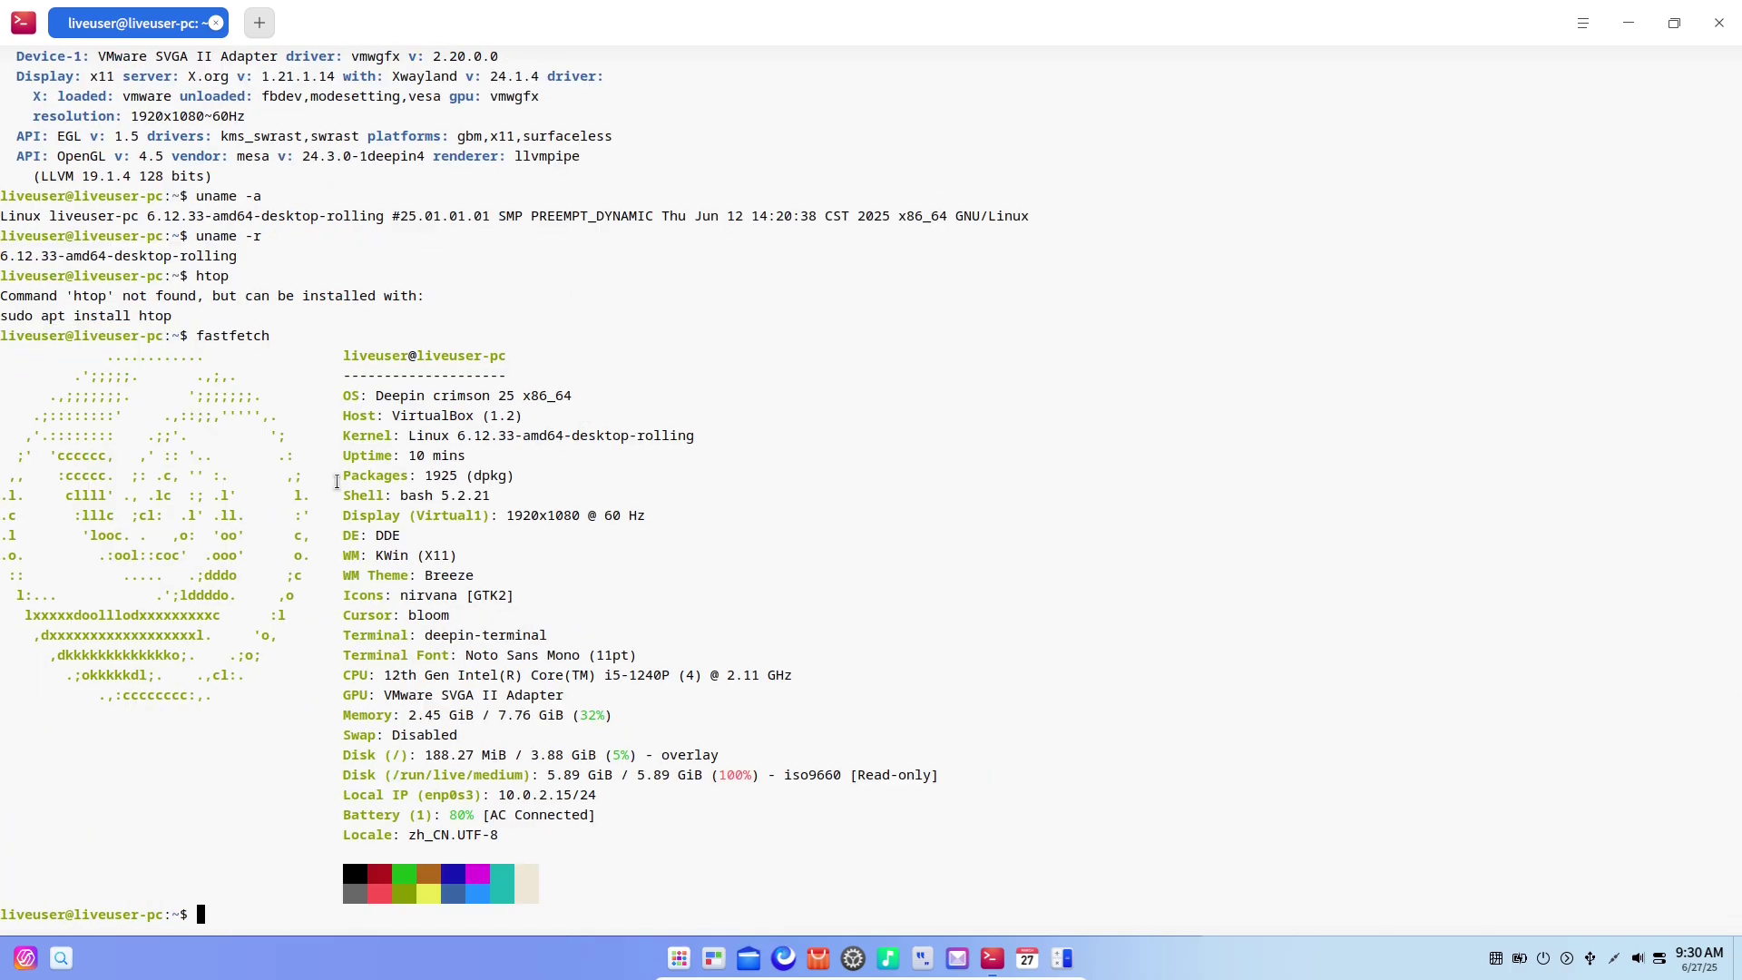
- View the terminal's About dialog, close the terminal and open the desktop context menu
left_click(1583, 22)
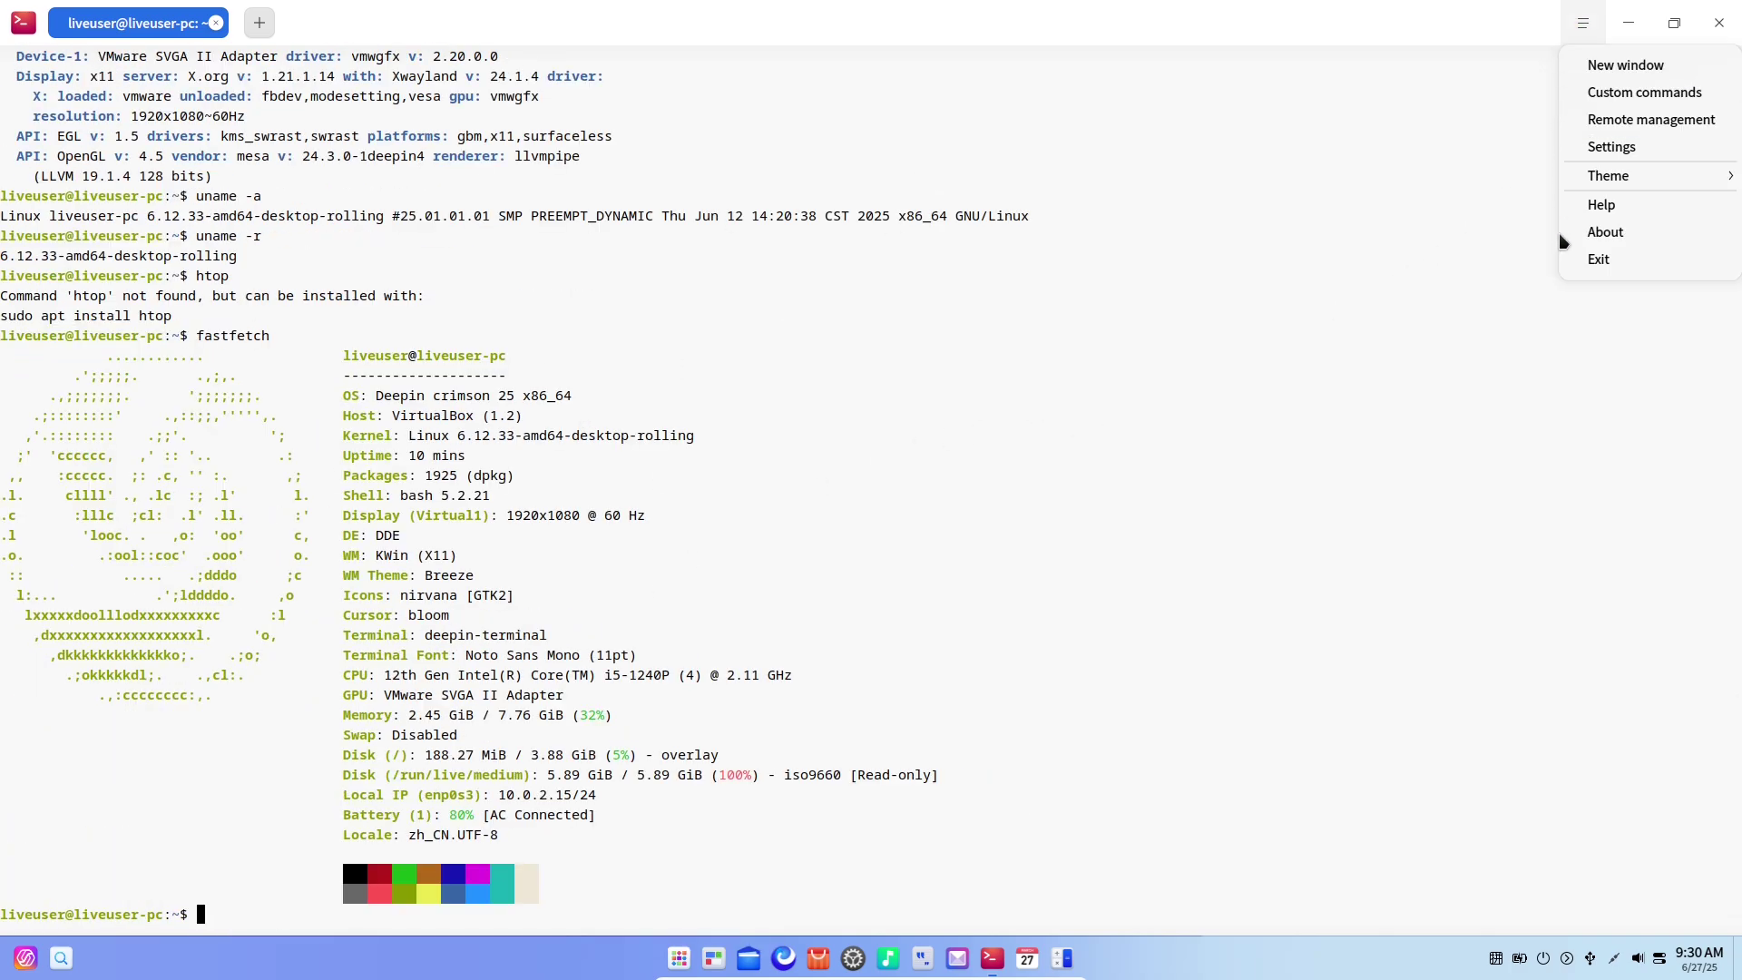
left_click(1558, 232)
left_click(1094, 361)
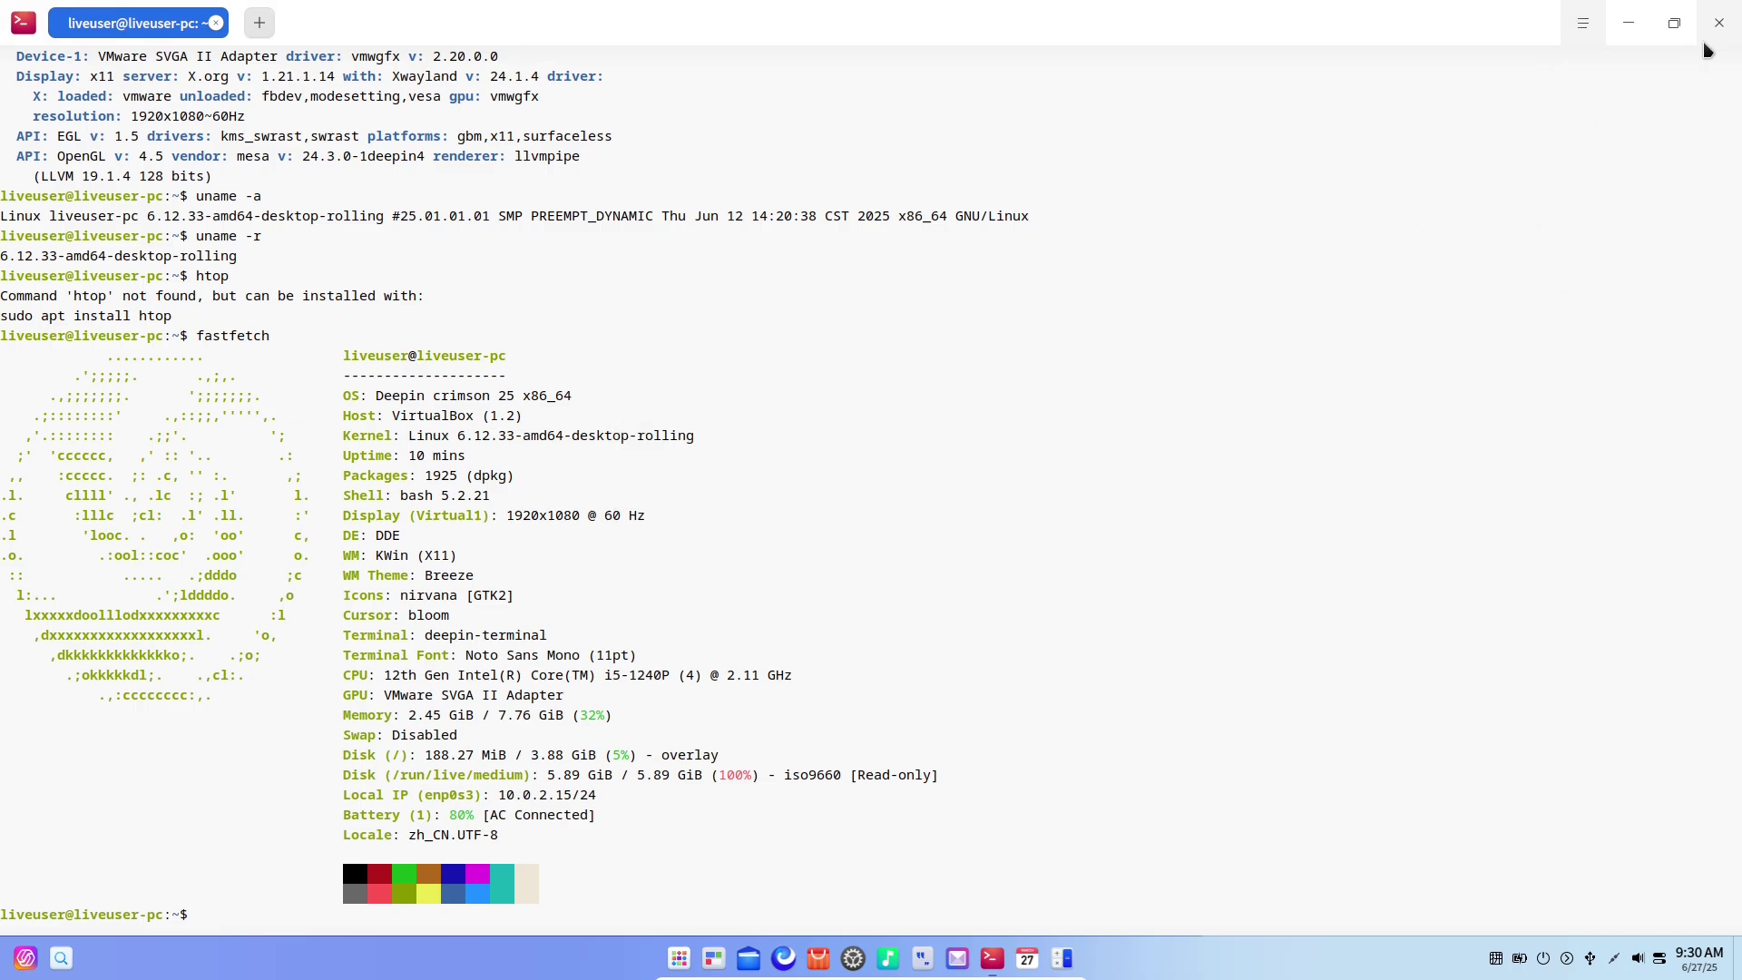
left_click(1720, 22)
right_click(645, 392)
- Dismiss the desktop menu and browse both pages of the fullscreen Launcher
left_click(713, 675)
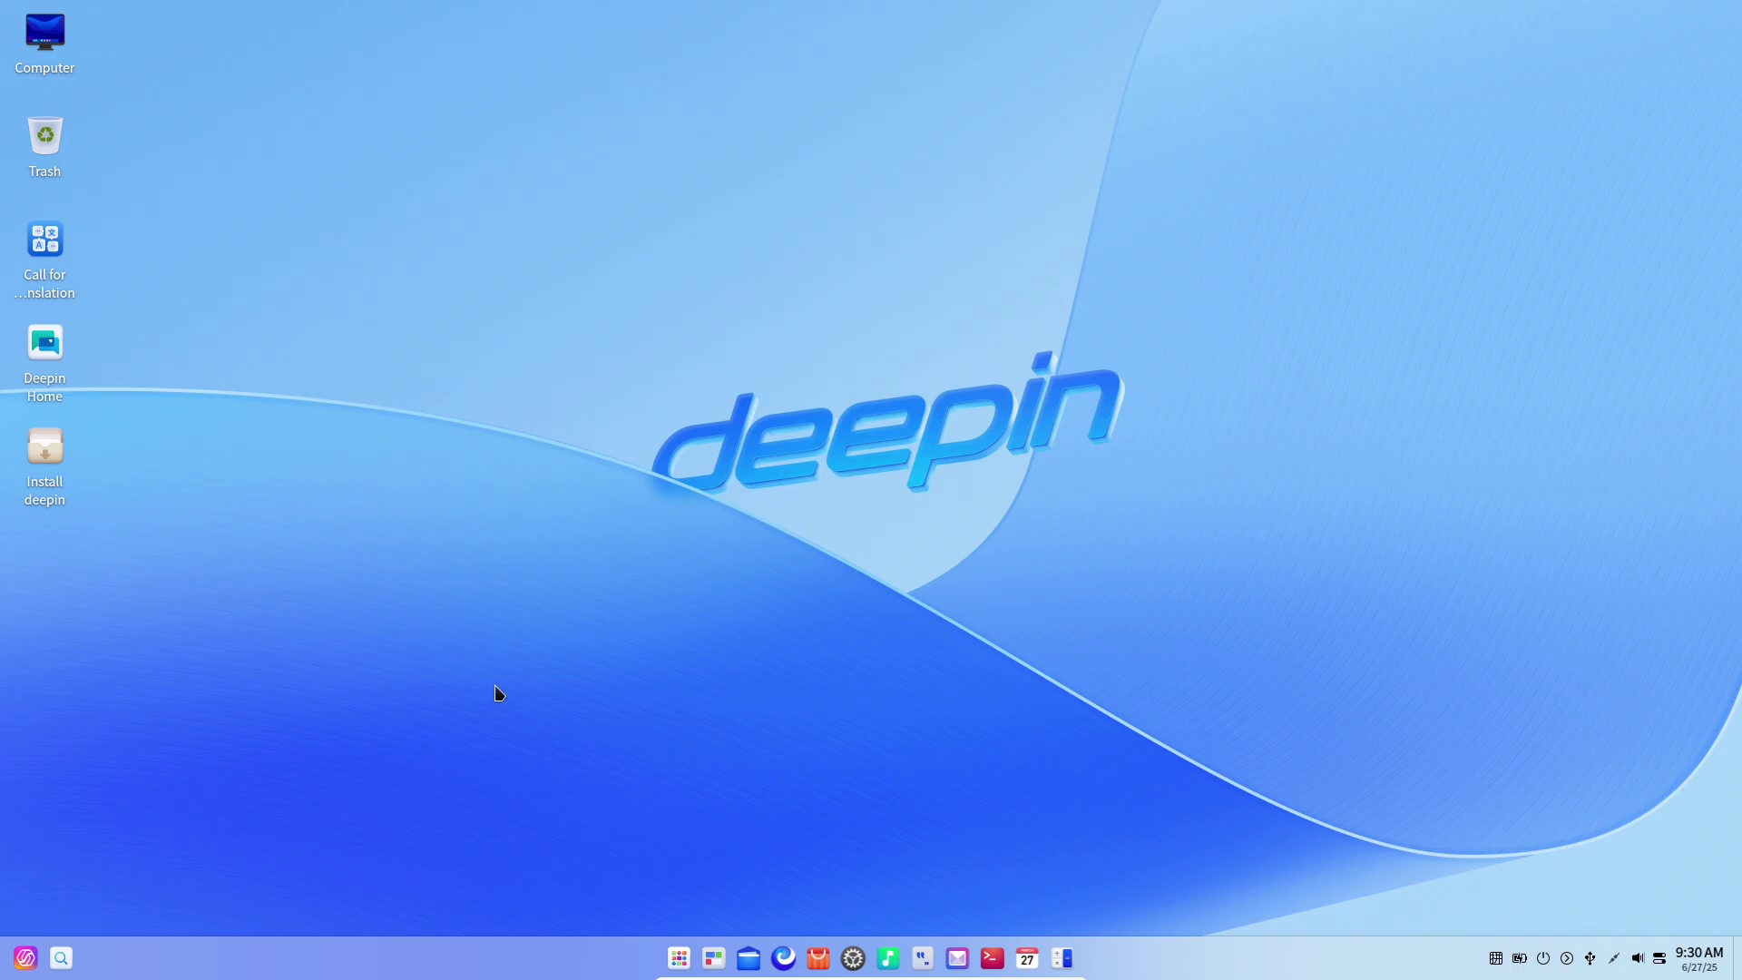
left_click(679, 958)
left_click(879, 32)
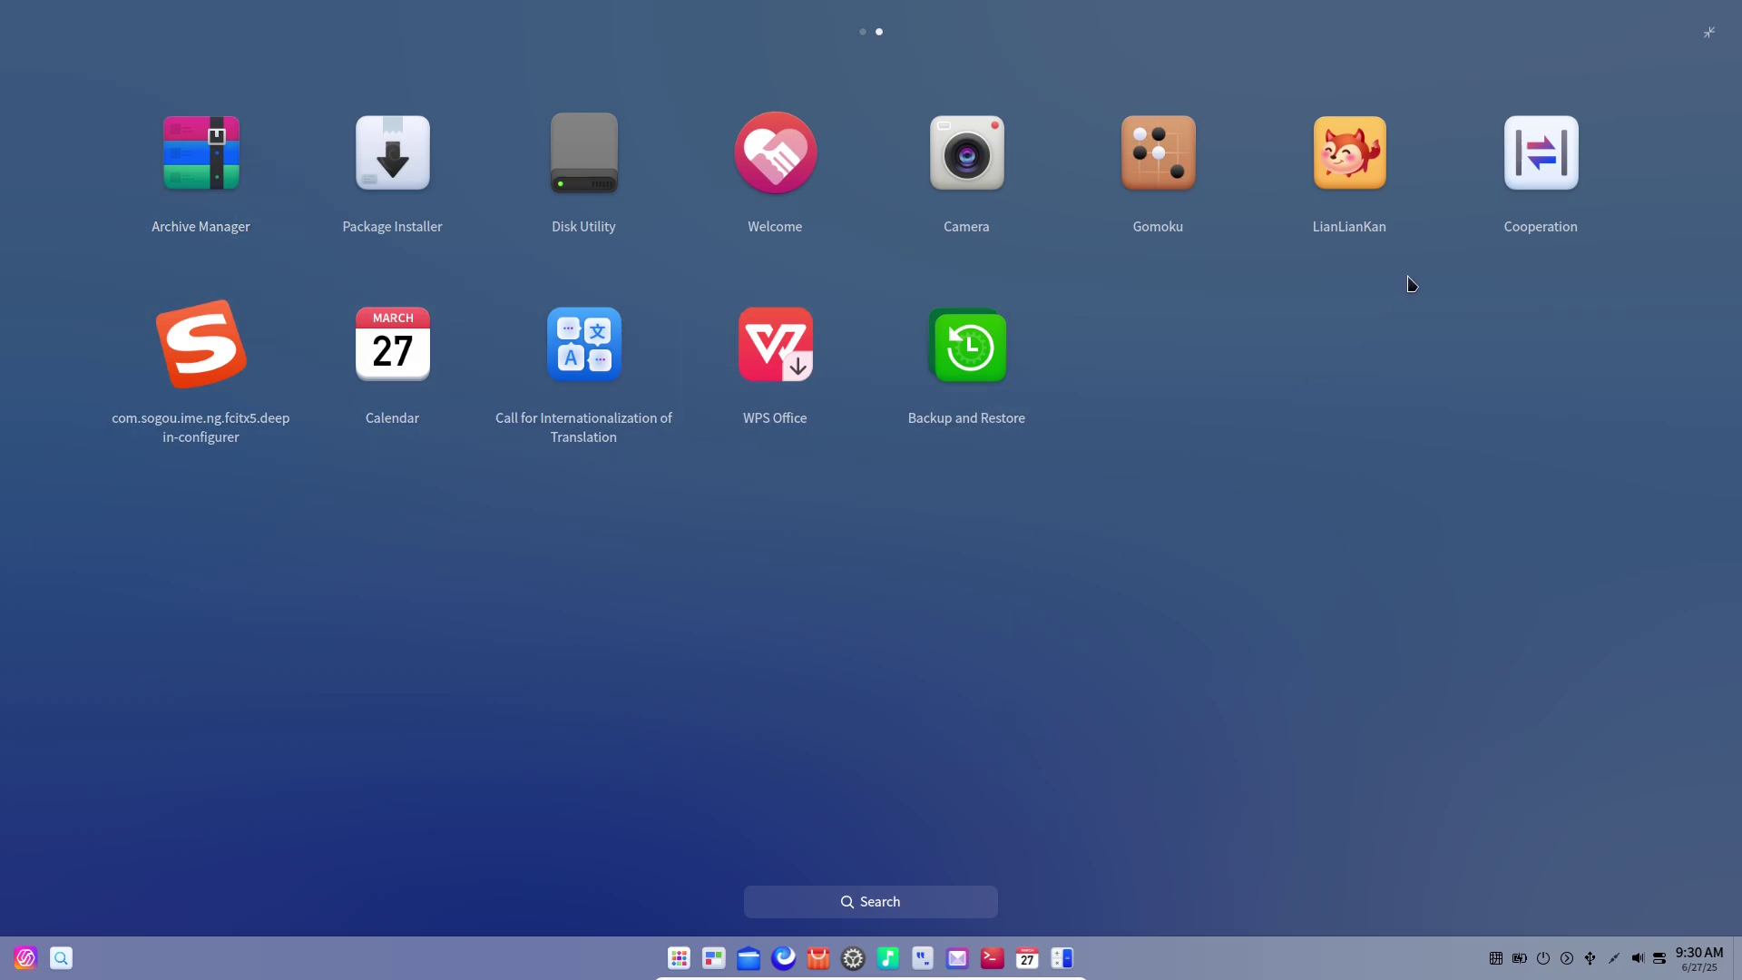
left_click(677, 959)
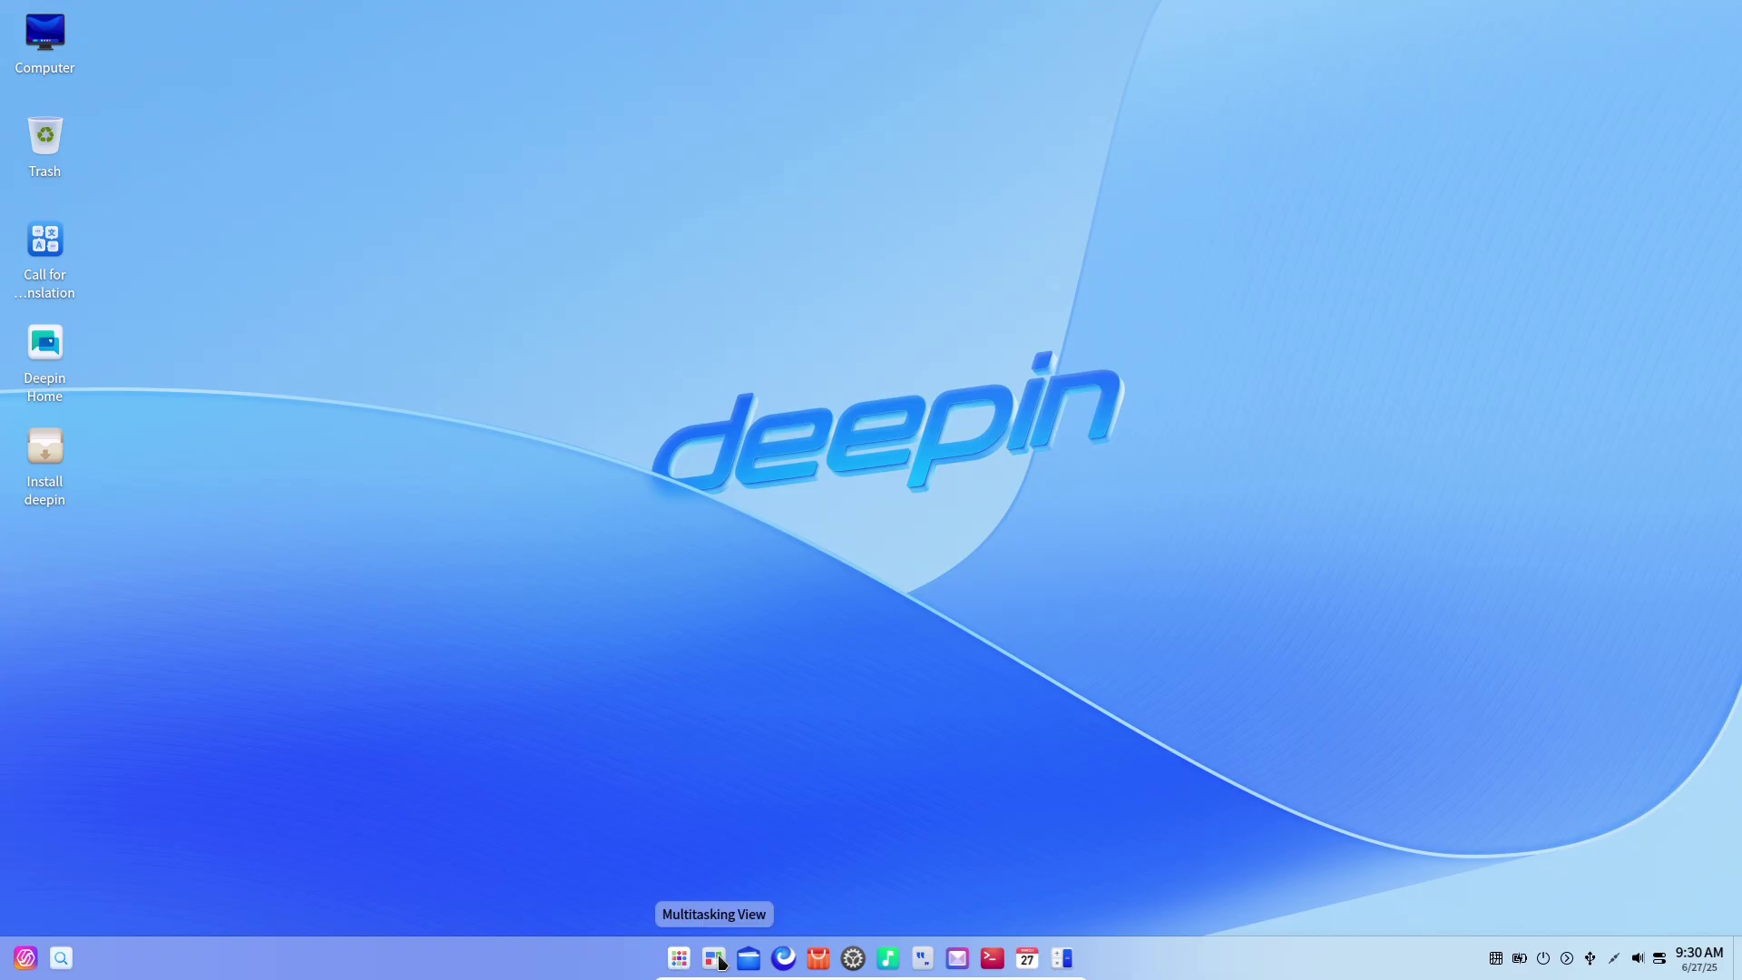
- Open and close Multitasking View, check the Install deepin options, then launch the App Store
left_click(715, 958)
left_click(52, 415)
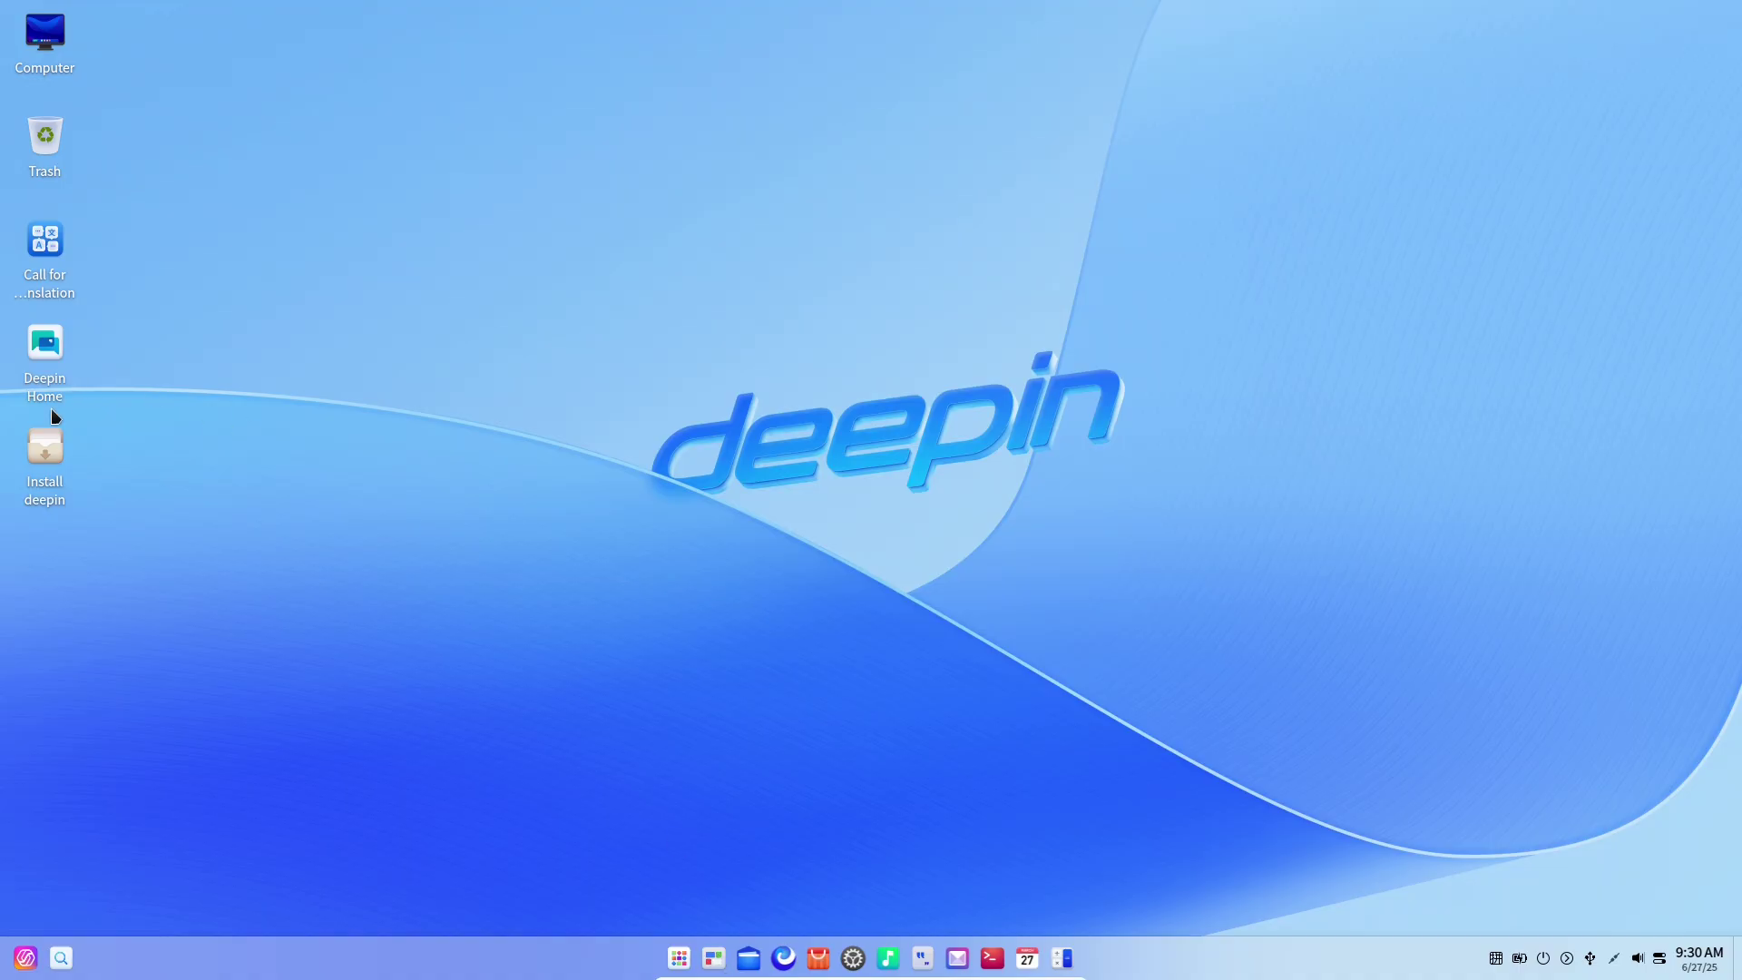
right_click(44, 456)
left_click(753, 408)
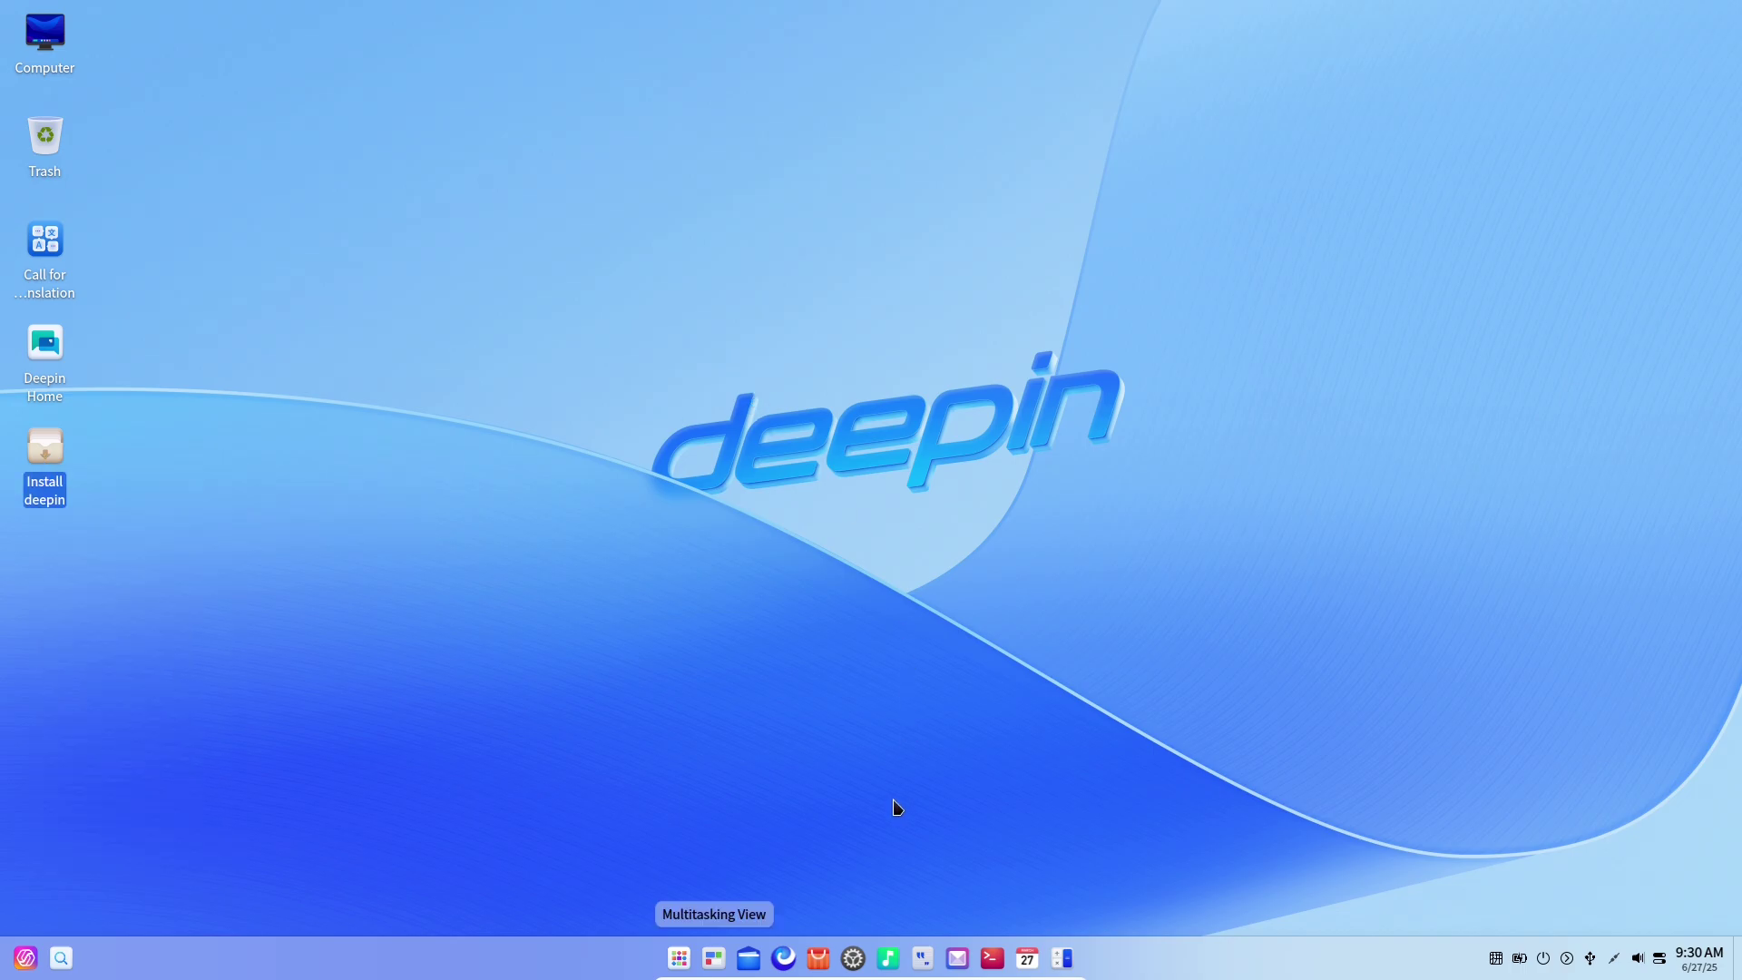
left_click(820, 964)
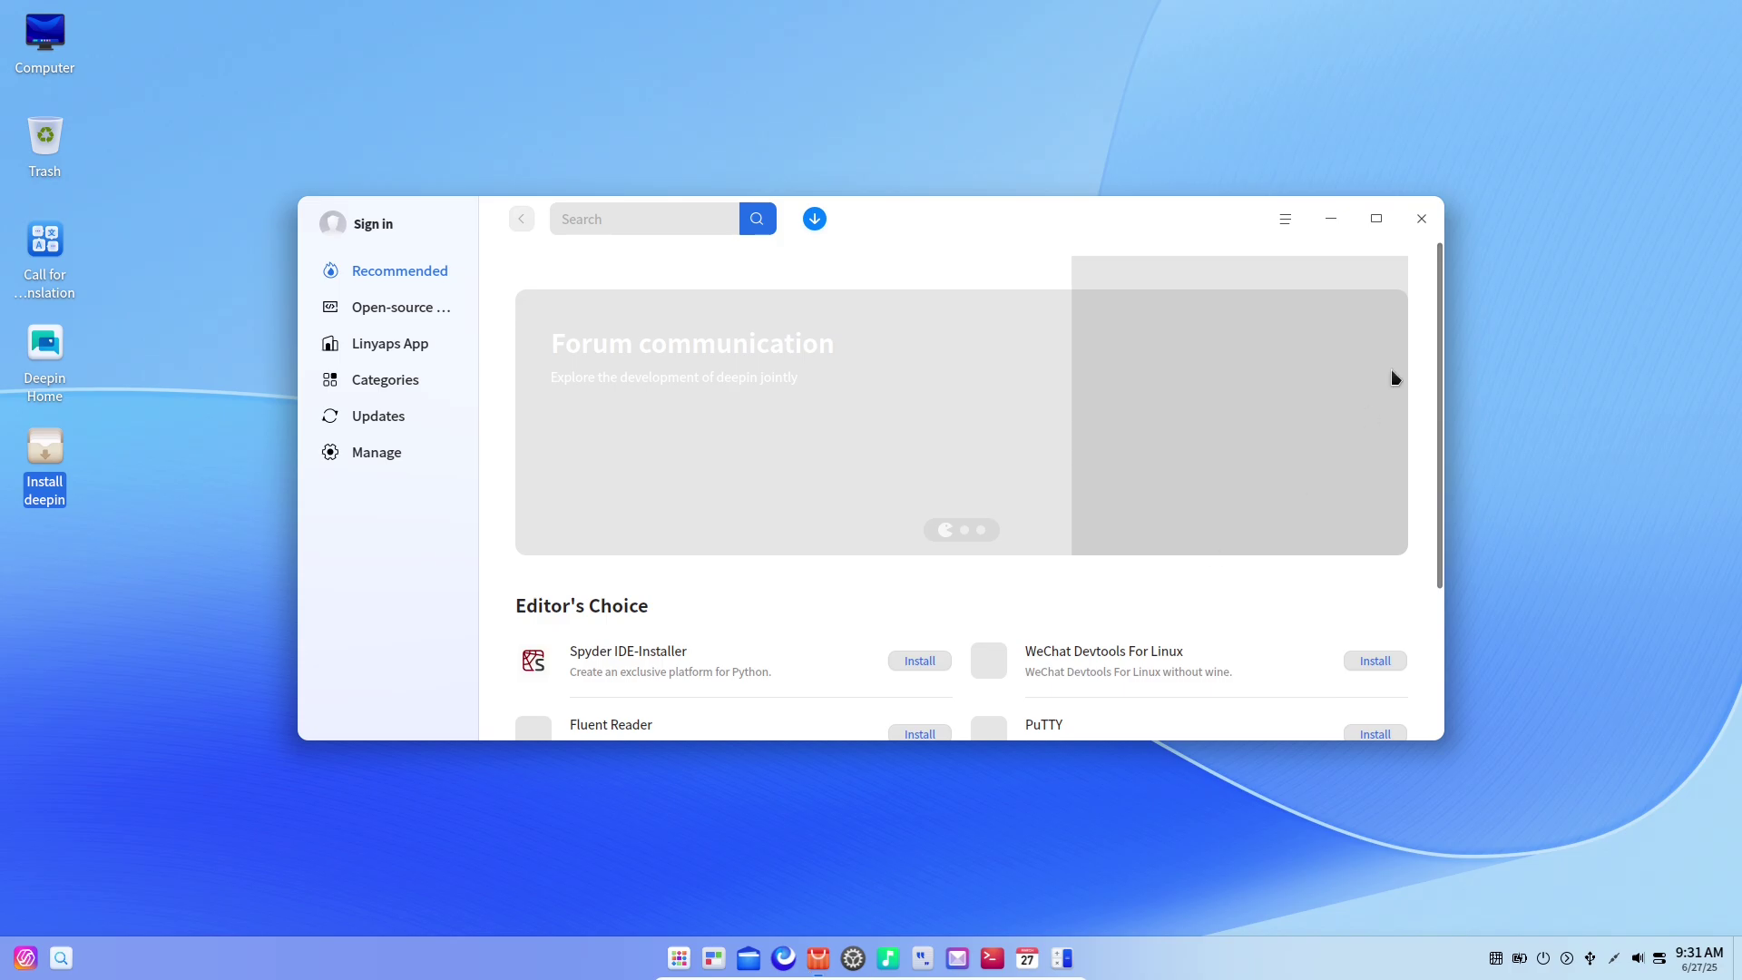
- Maximize the App Store and view its version information from Menu > About
left_click(1375, 222)
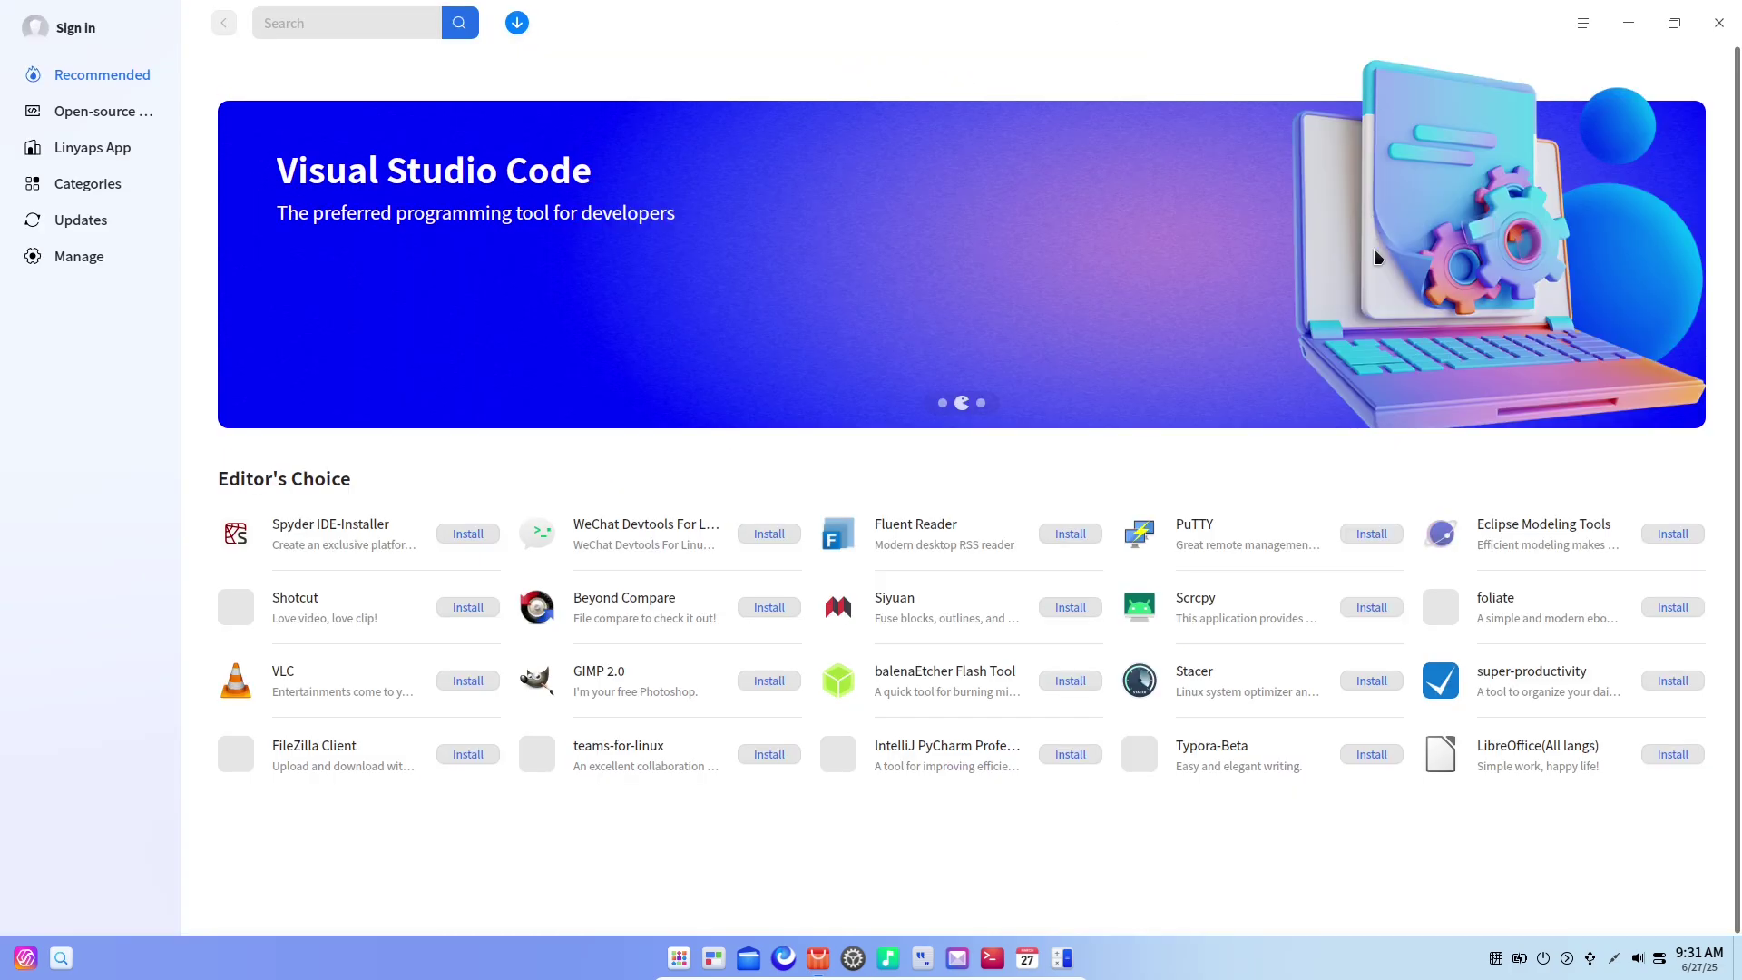
mouse_move(1375, 248)
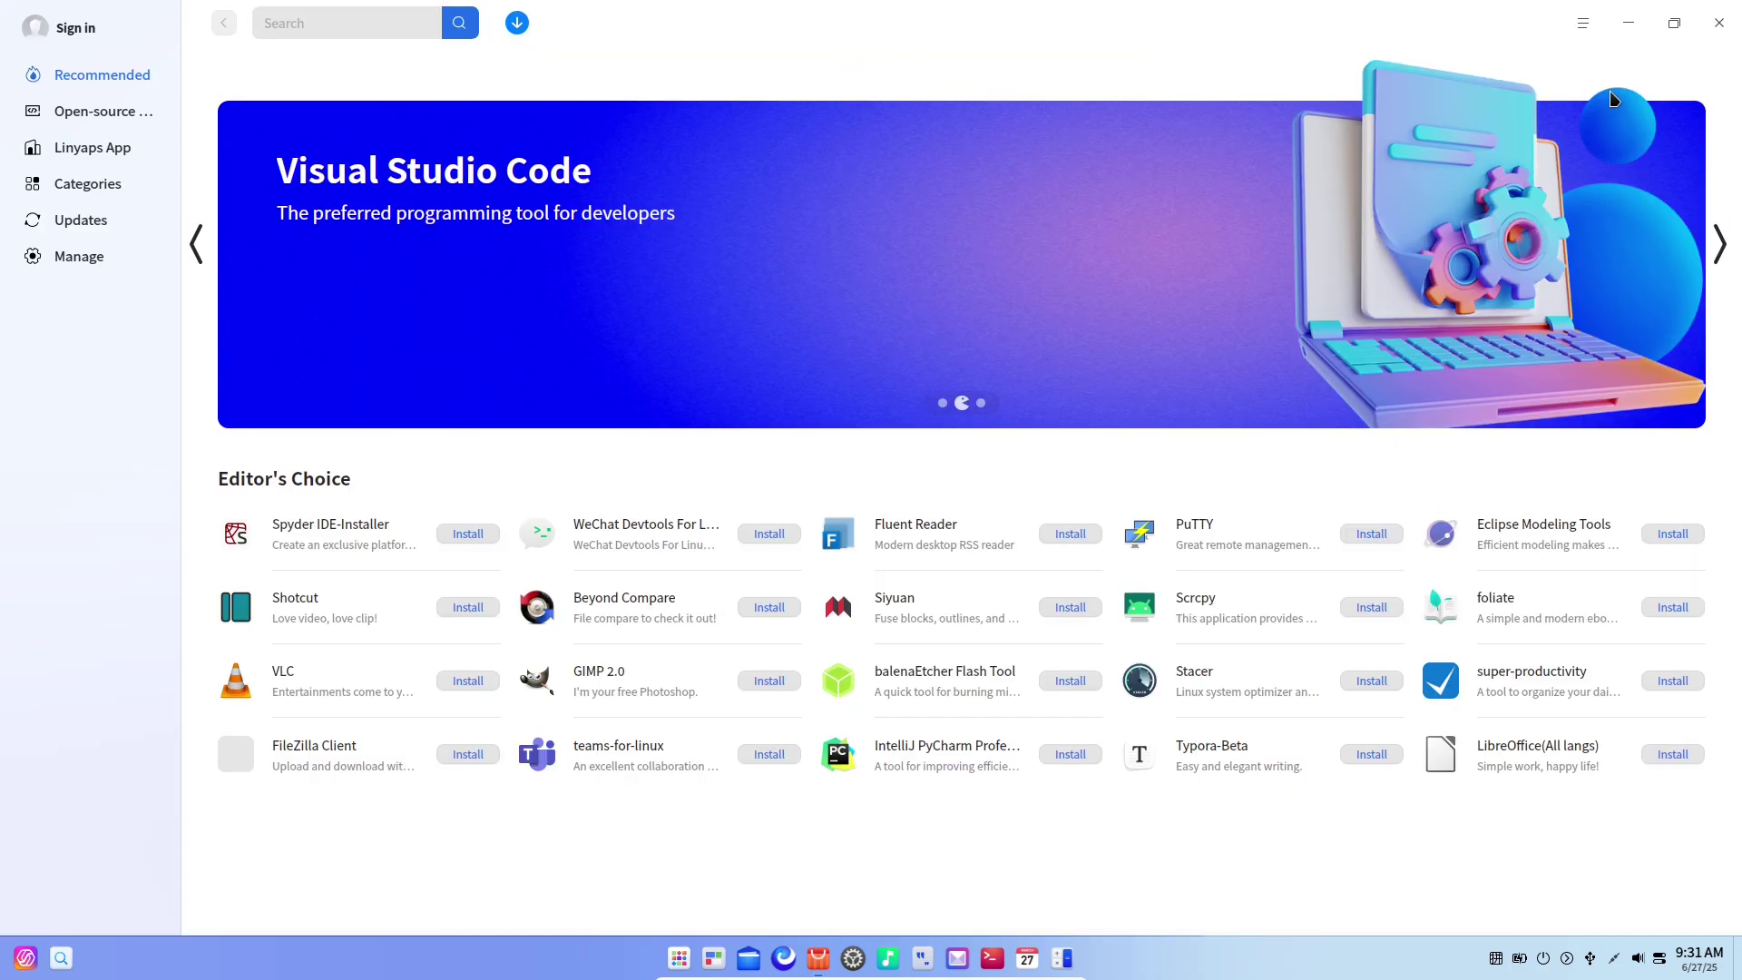
left_click(1583, 22)
left_click(1601, 138)
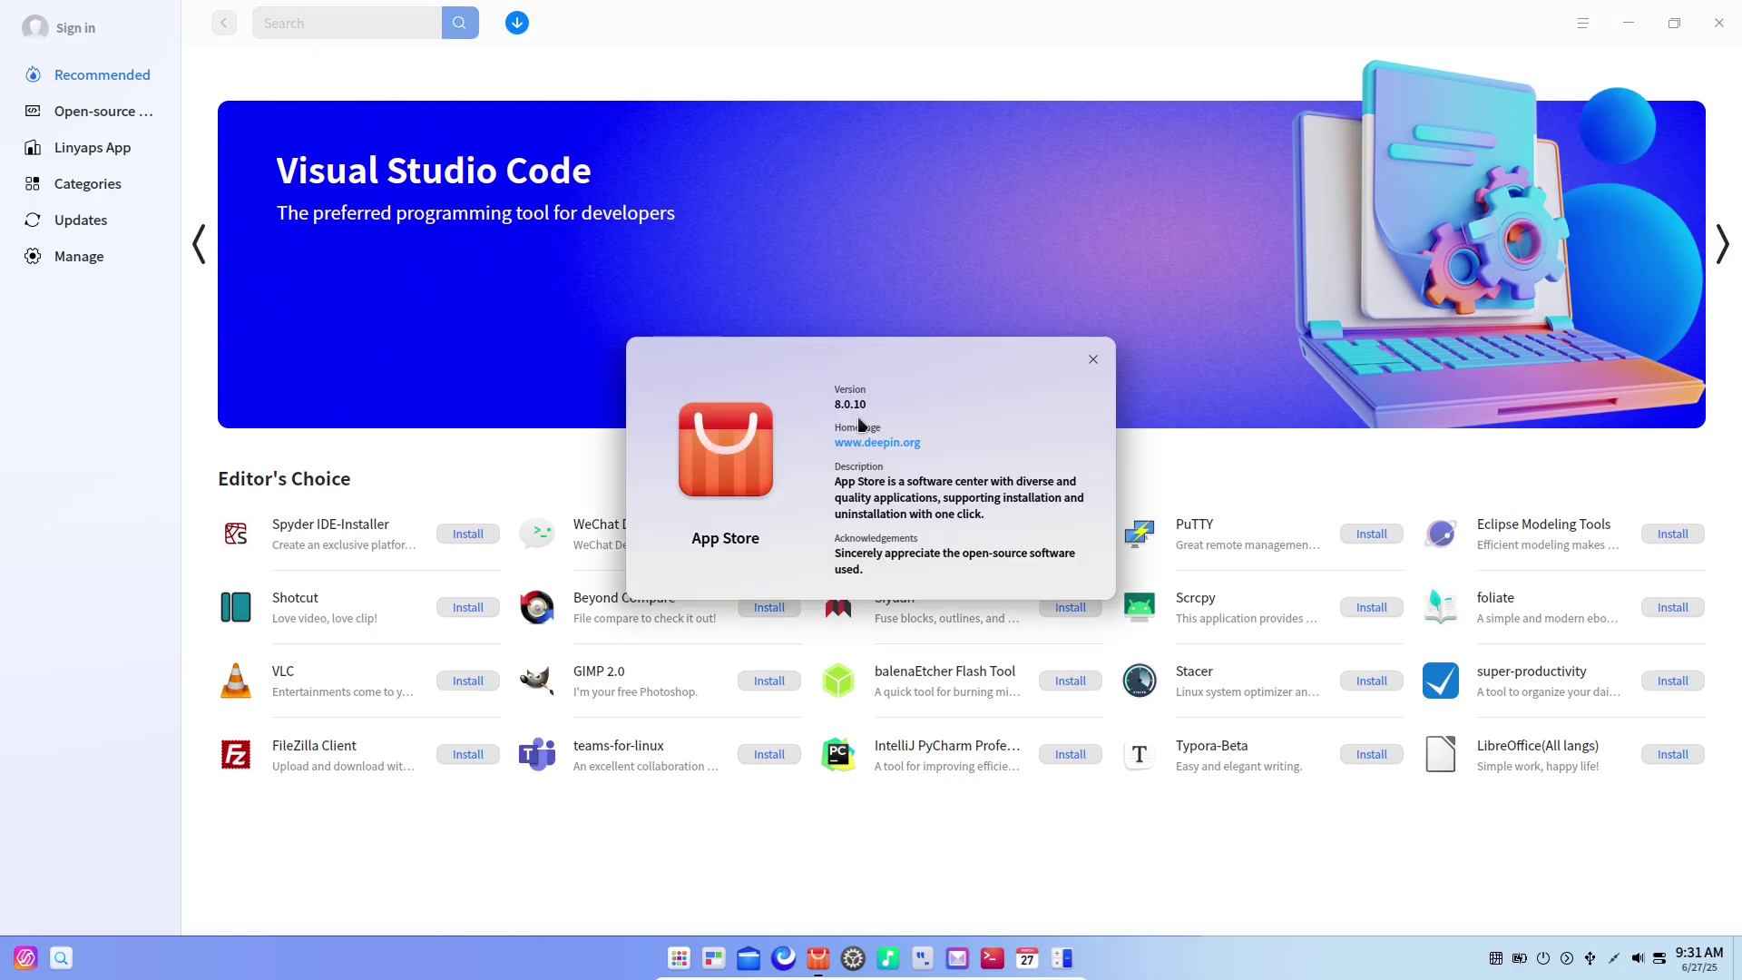
left_click(1094, 360)
- Open the Linyaps App catalogue, search for browser, then close the search popup
left_click(117, 148)
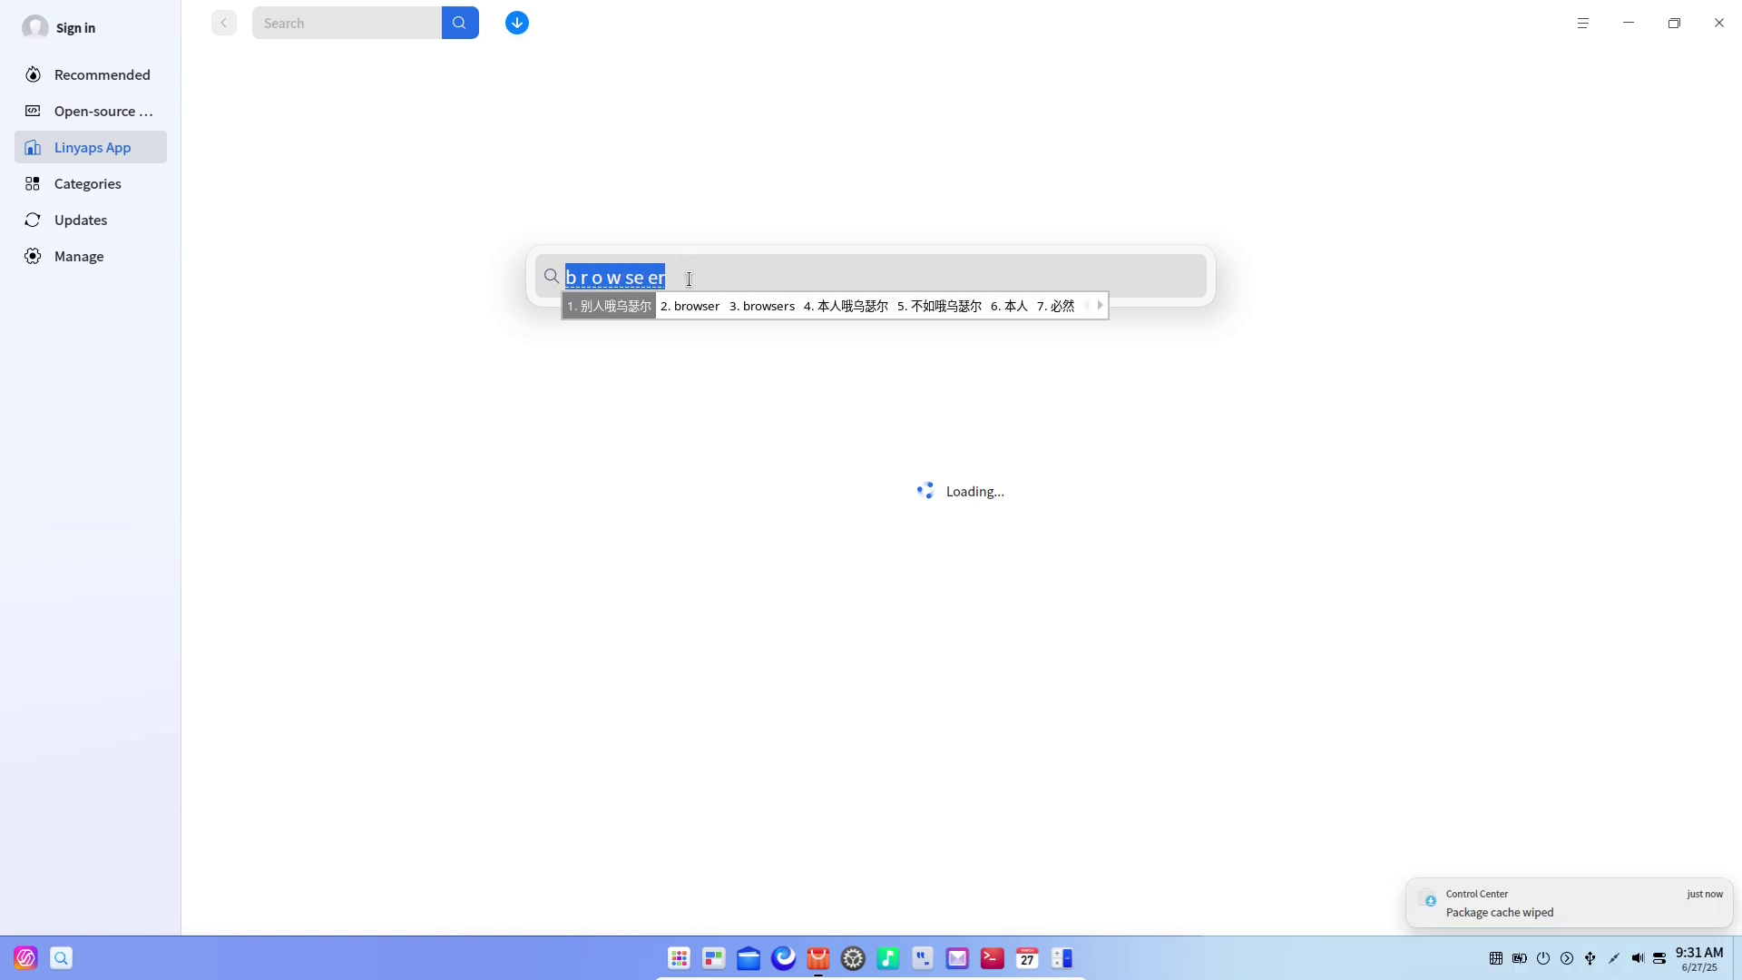
left_click(687, 309)
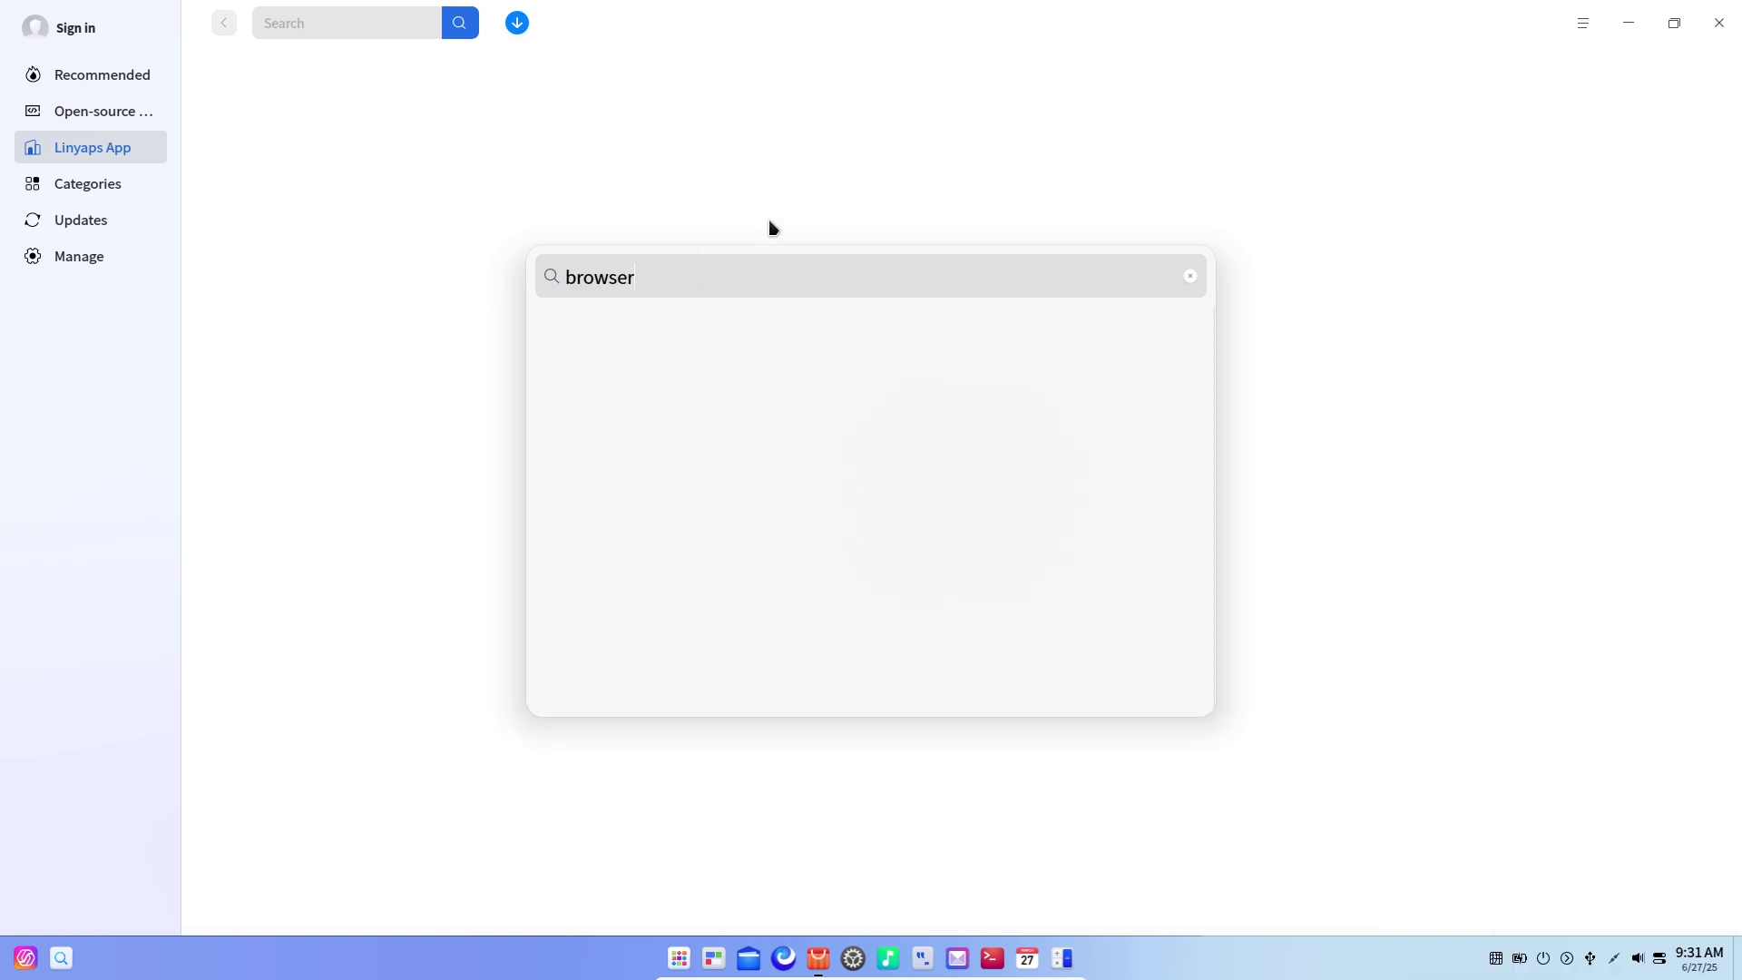
left_click(1617, 264)
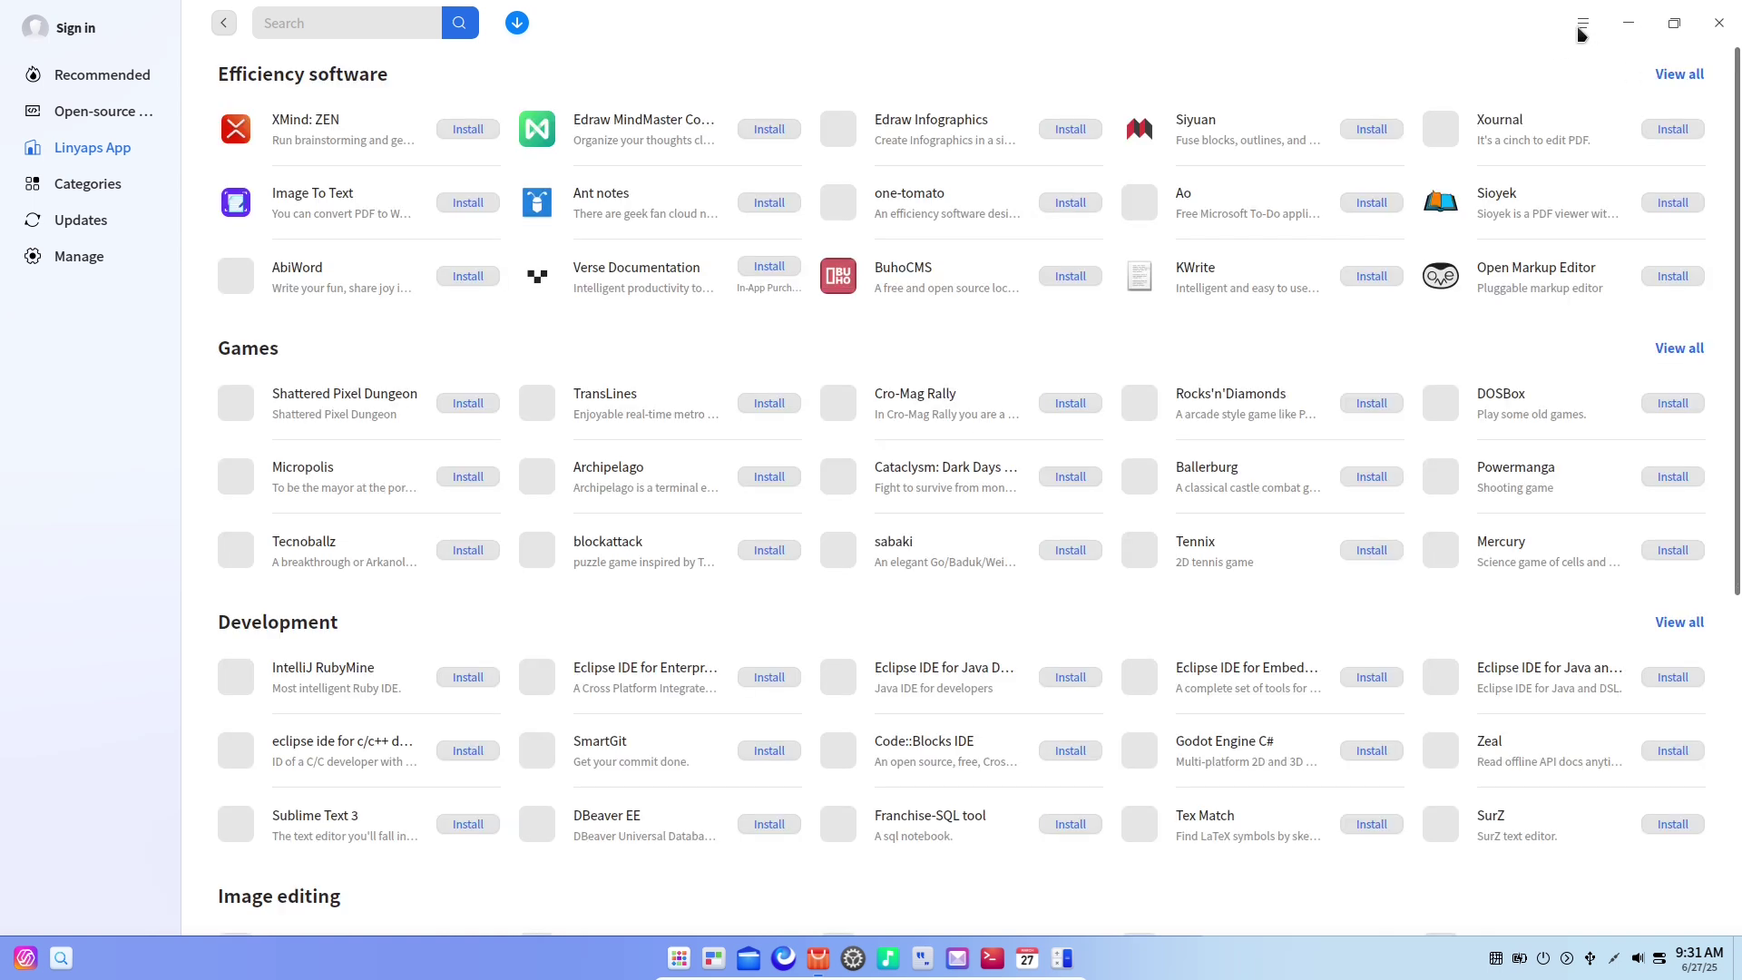
- Check the App Store's version information from its main menu, then dismiss it
left_click(1582, 30)
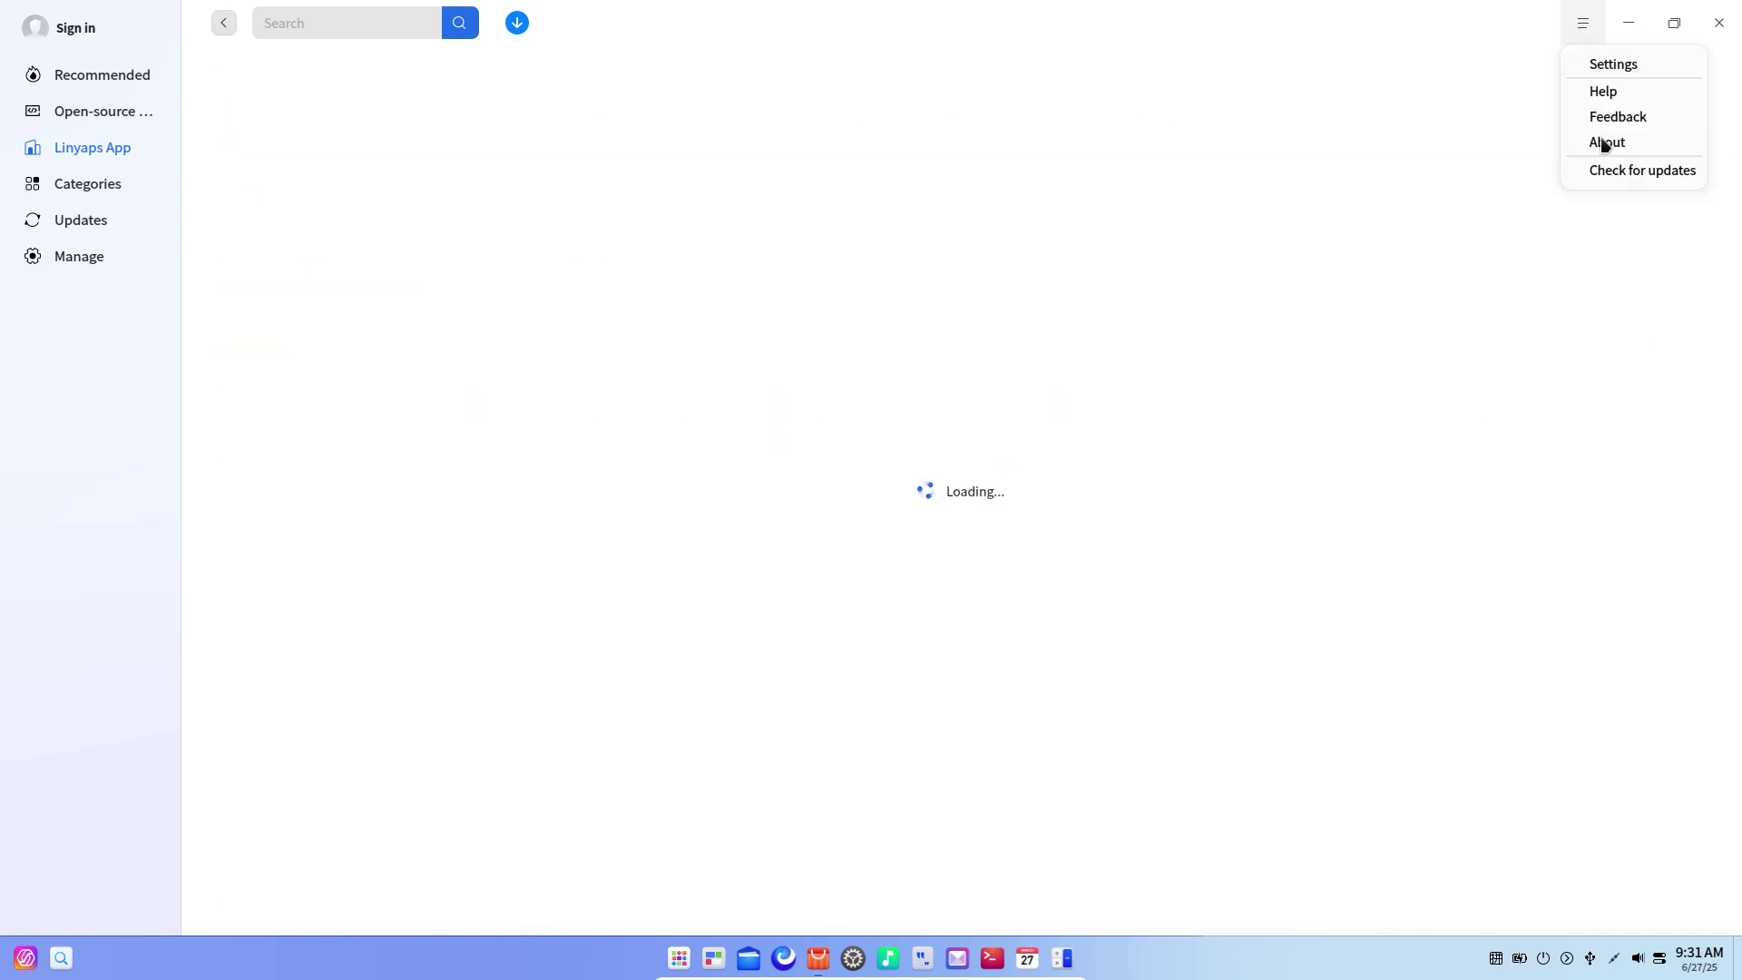
left_click(1603, 143)
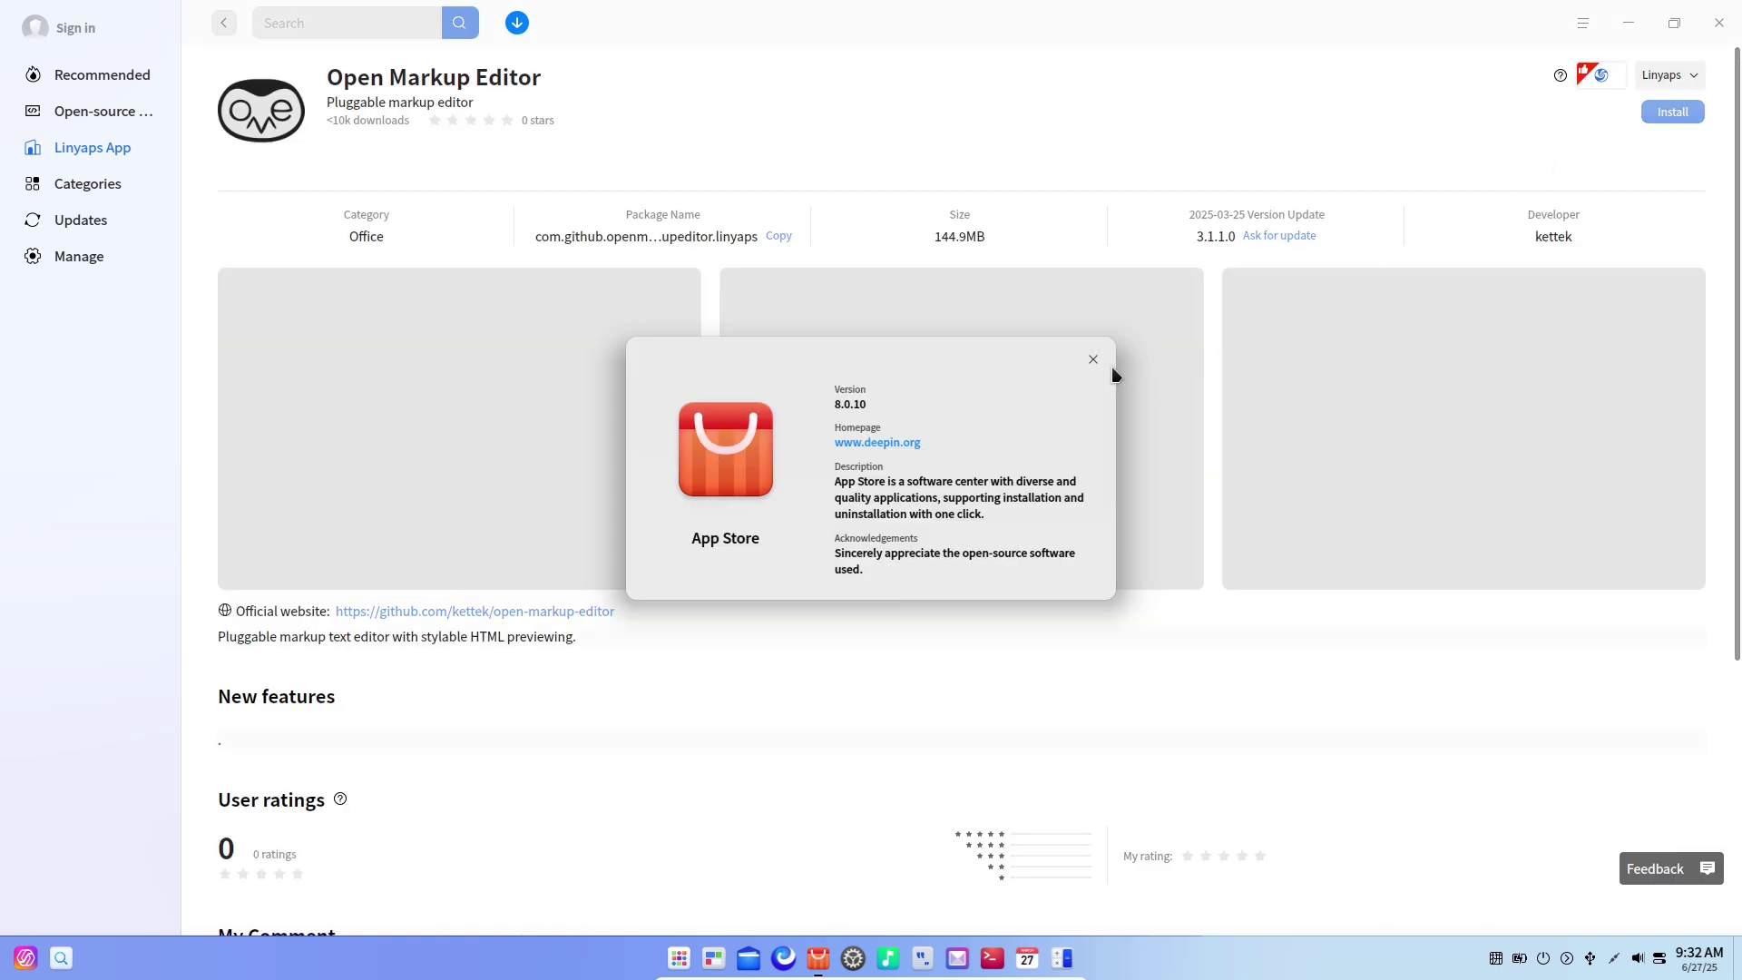
left_click(1093, 359)
- Look at Open Markup Editor's package sources, then return to the app listing
left_click(1690, 78)
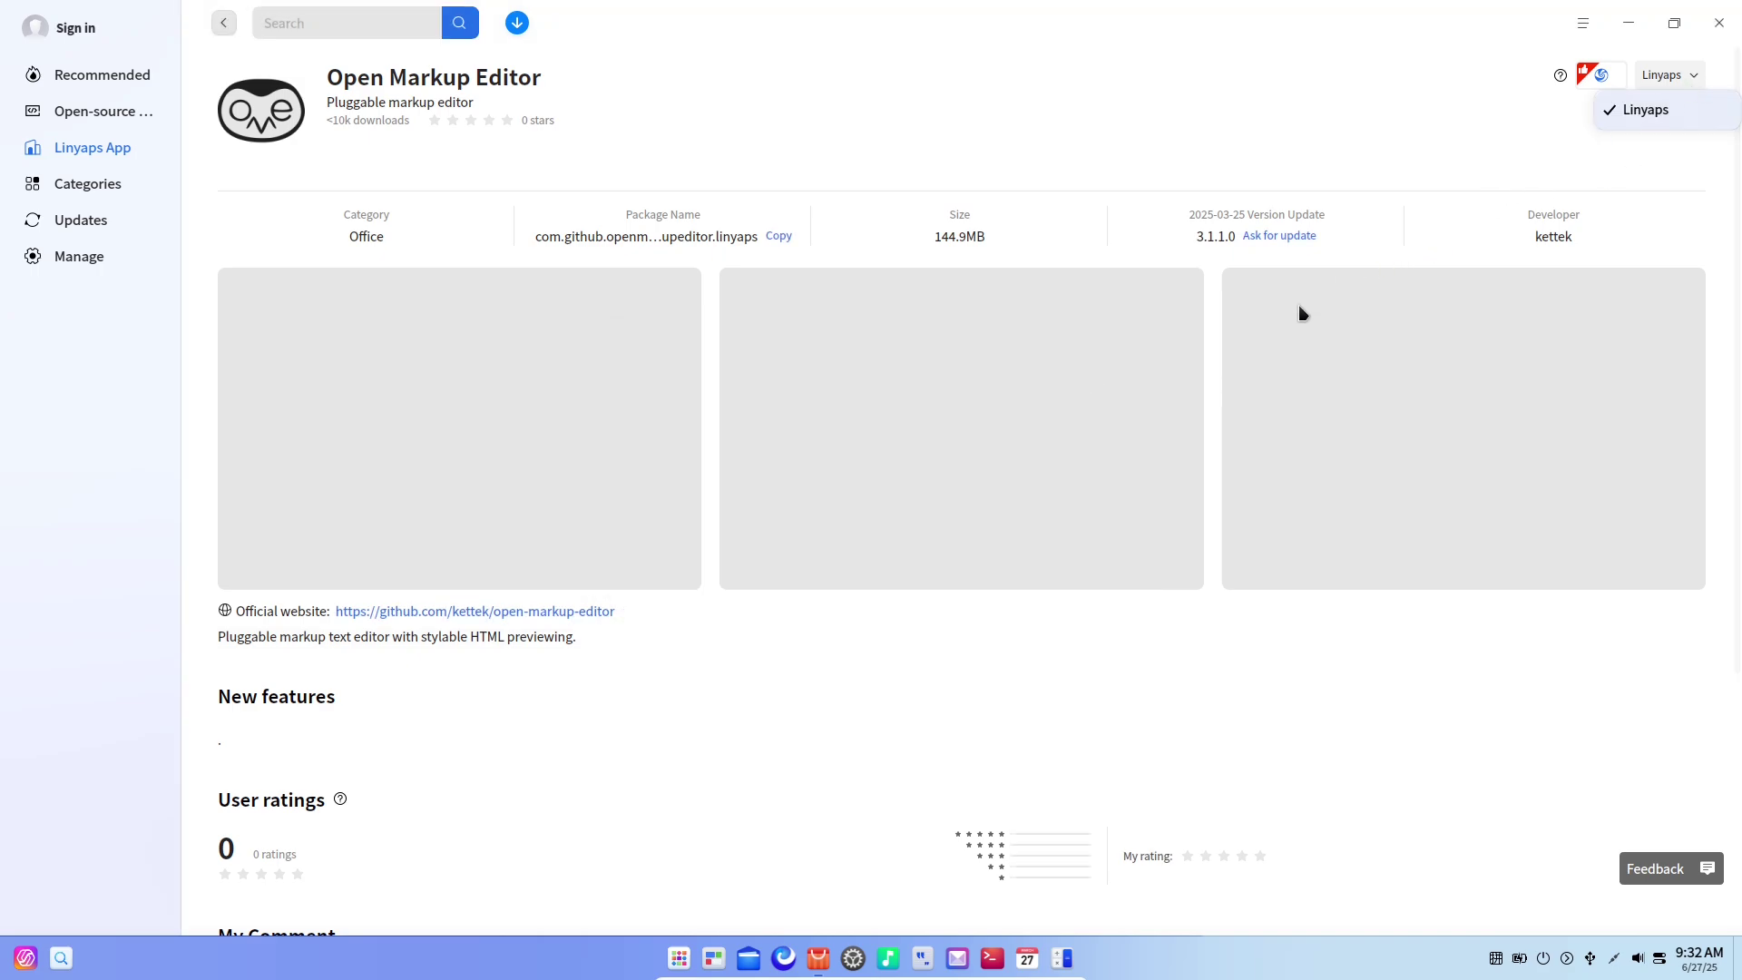
left_click(227, 28)
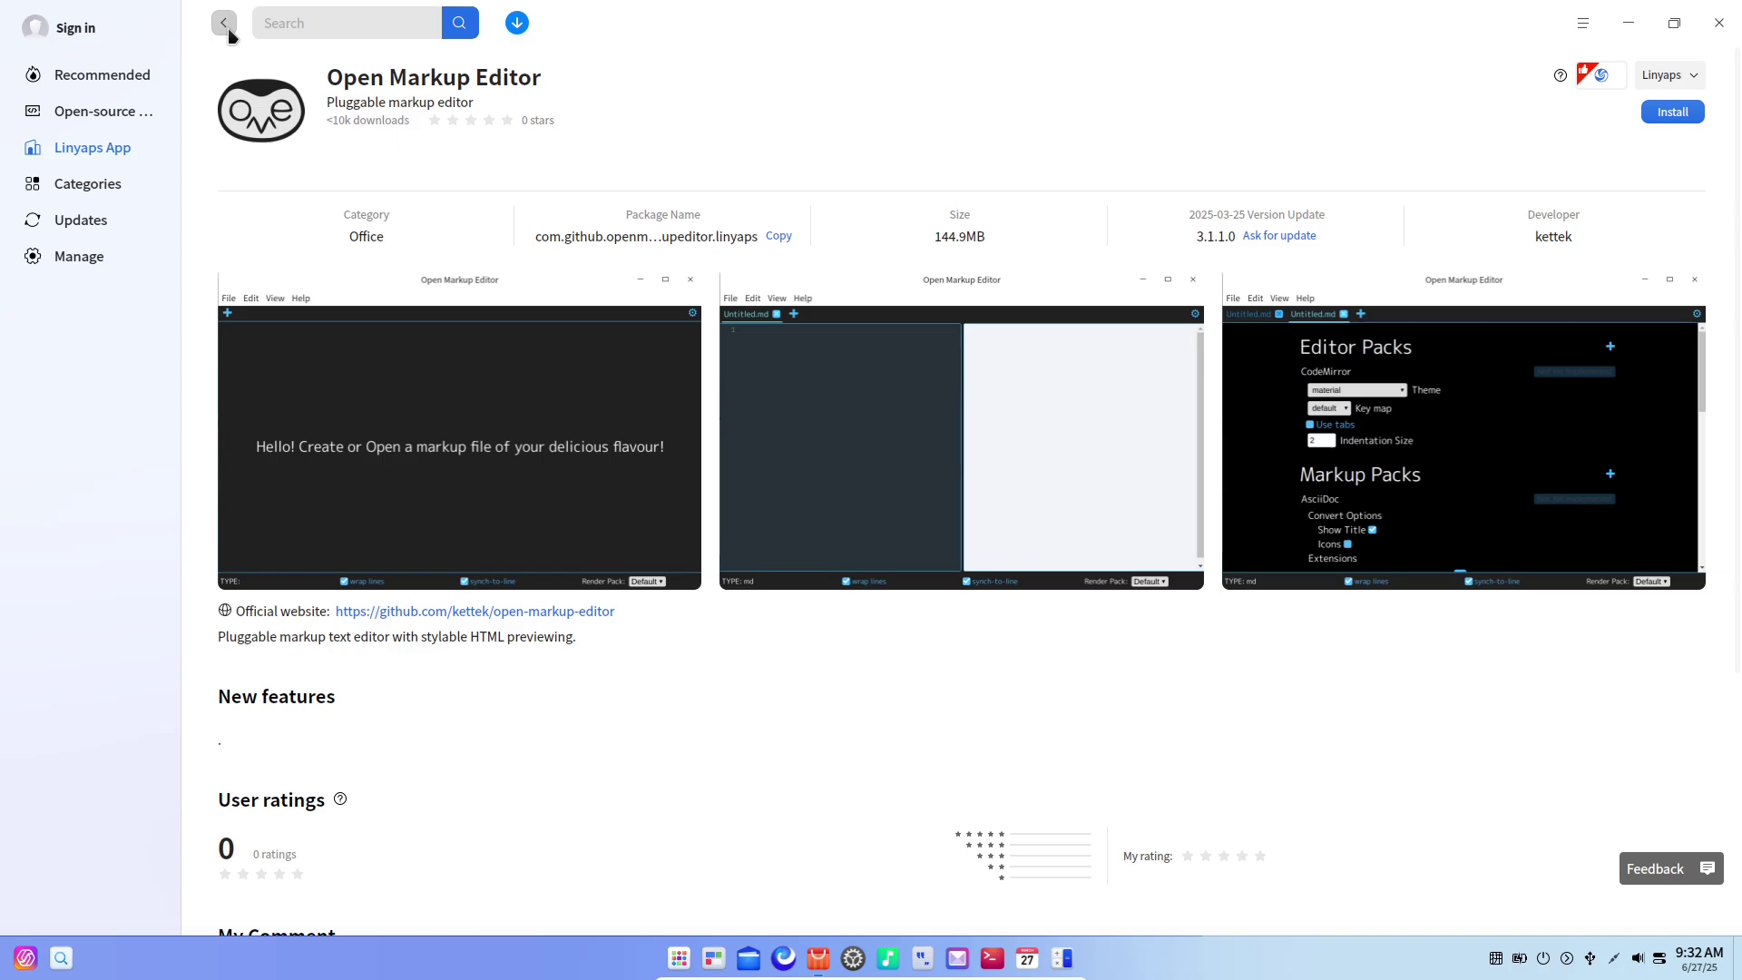
left_click(223, 27)
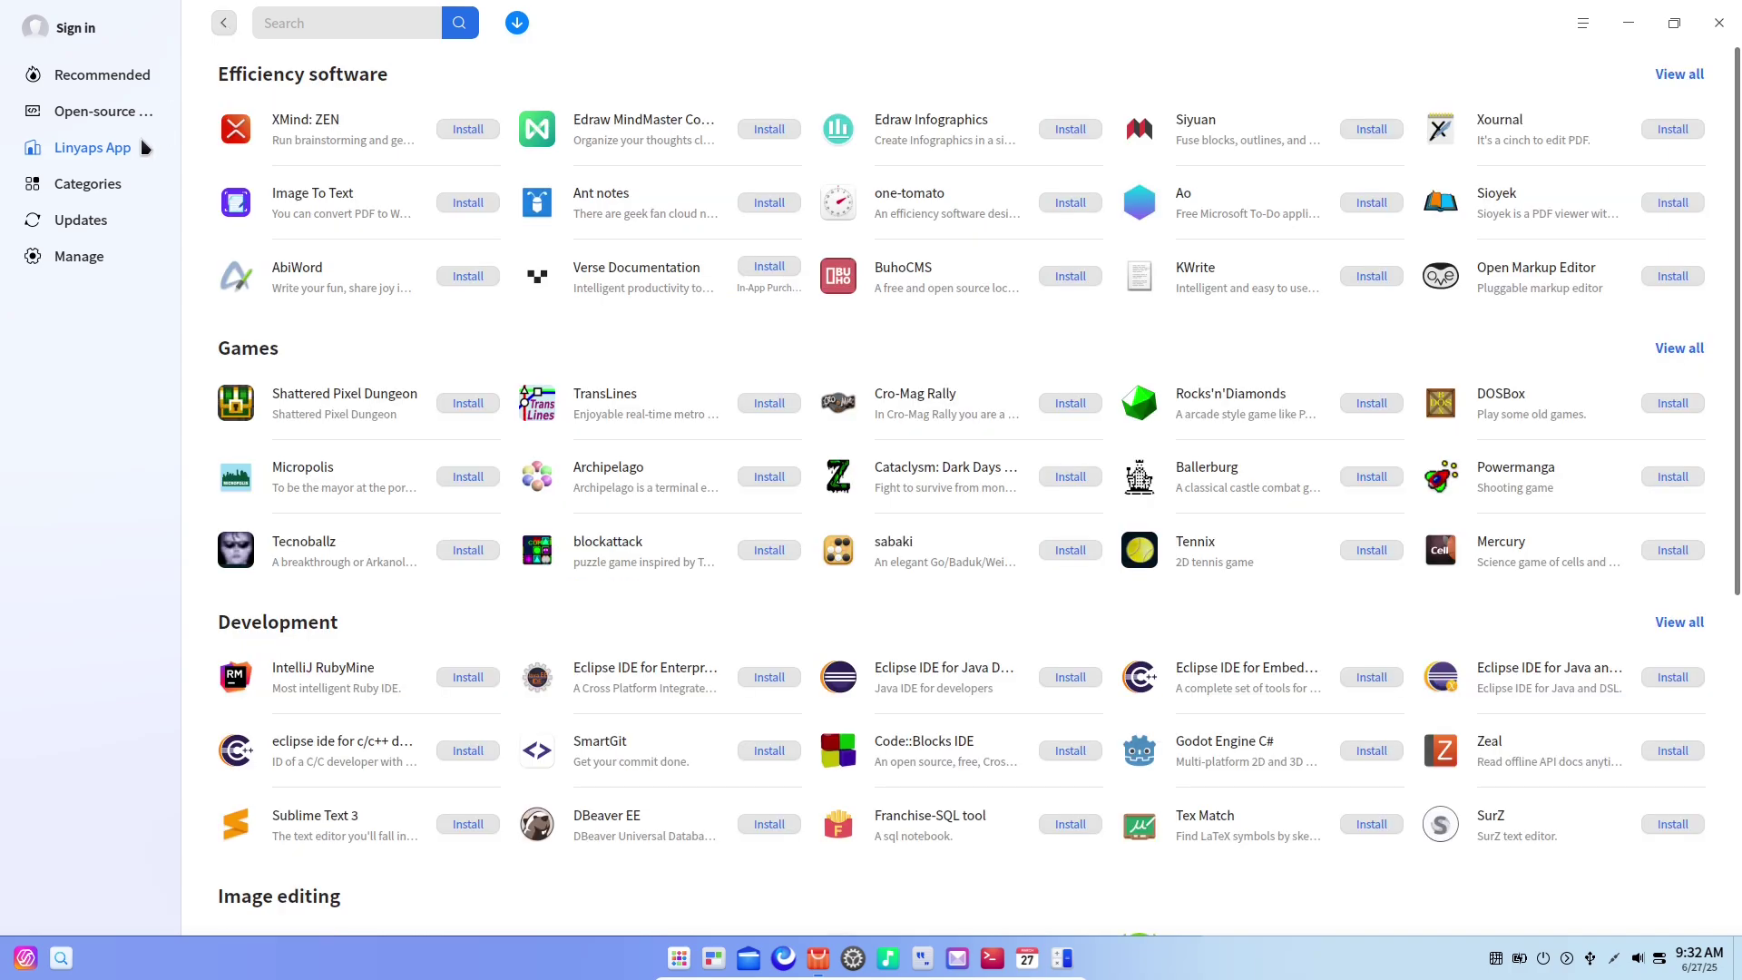
- Review the installed apps under Manage, then close the App Store window
left_click(111, 260)
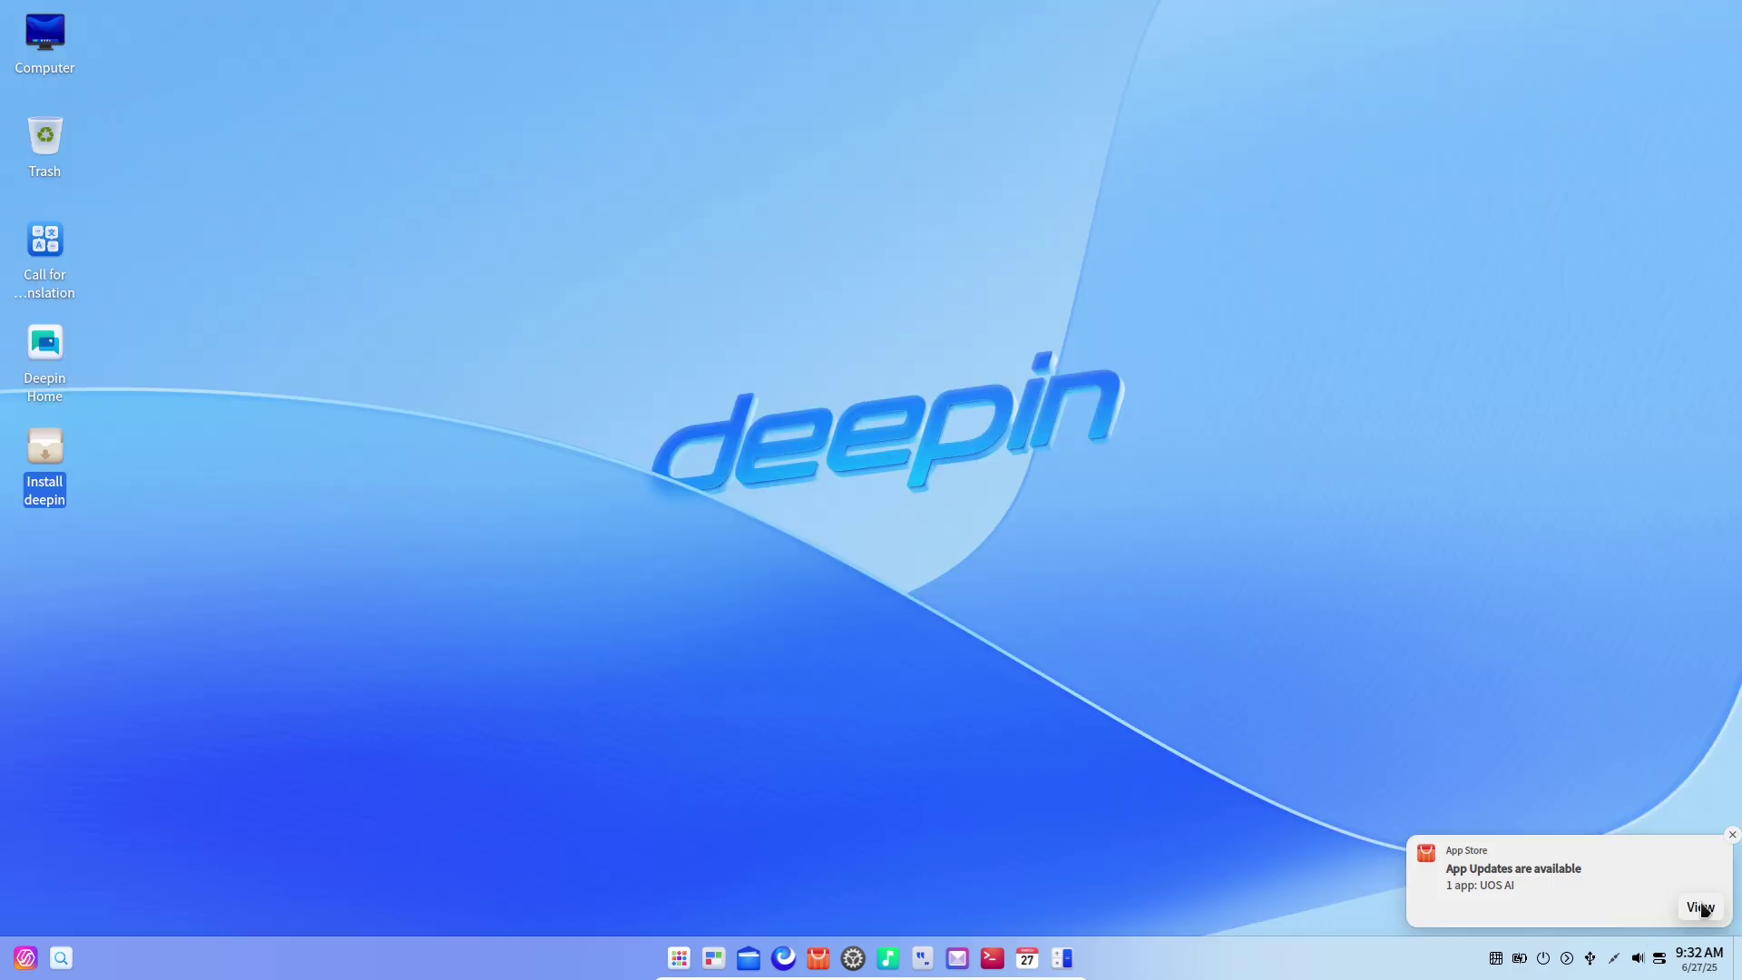
left_click(1700, 906)
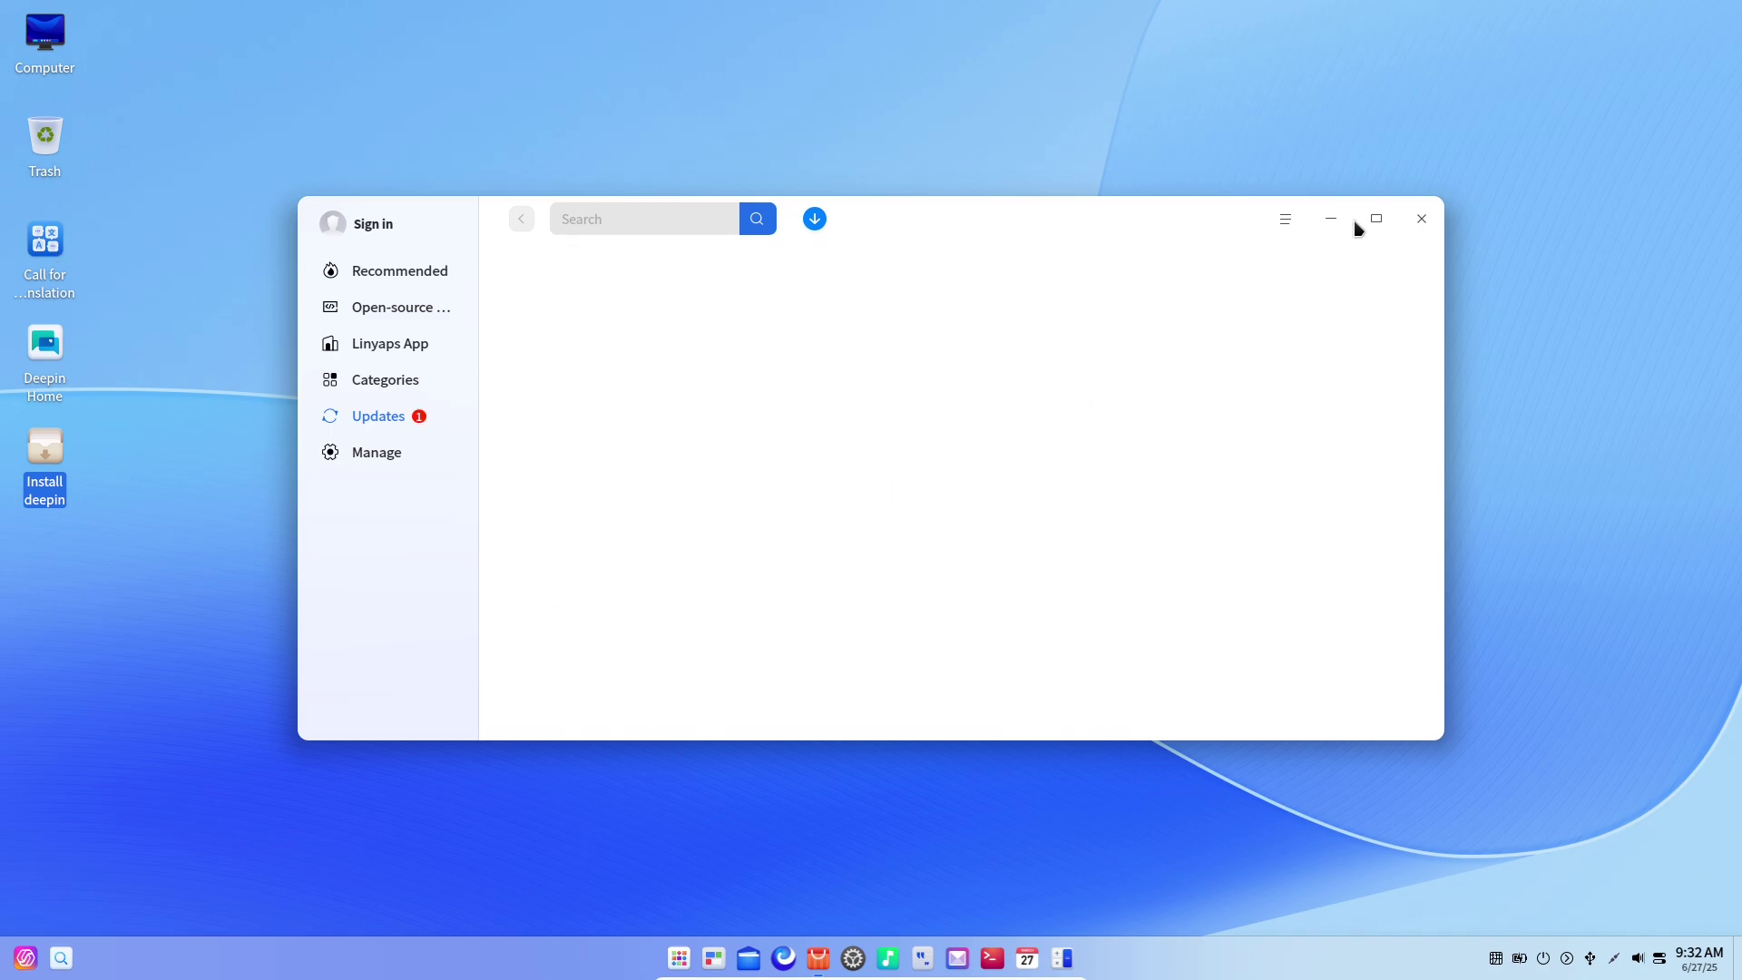
left_click(1420, 219)
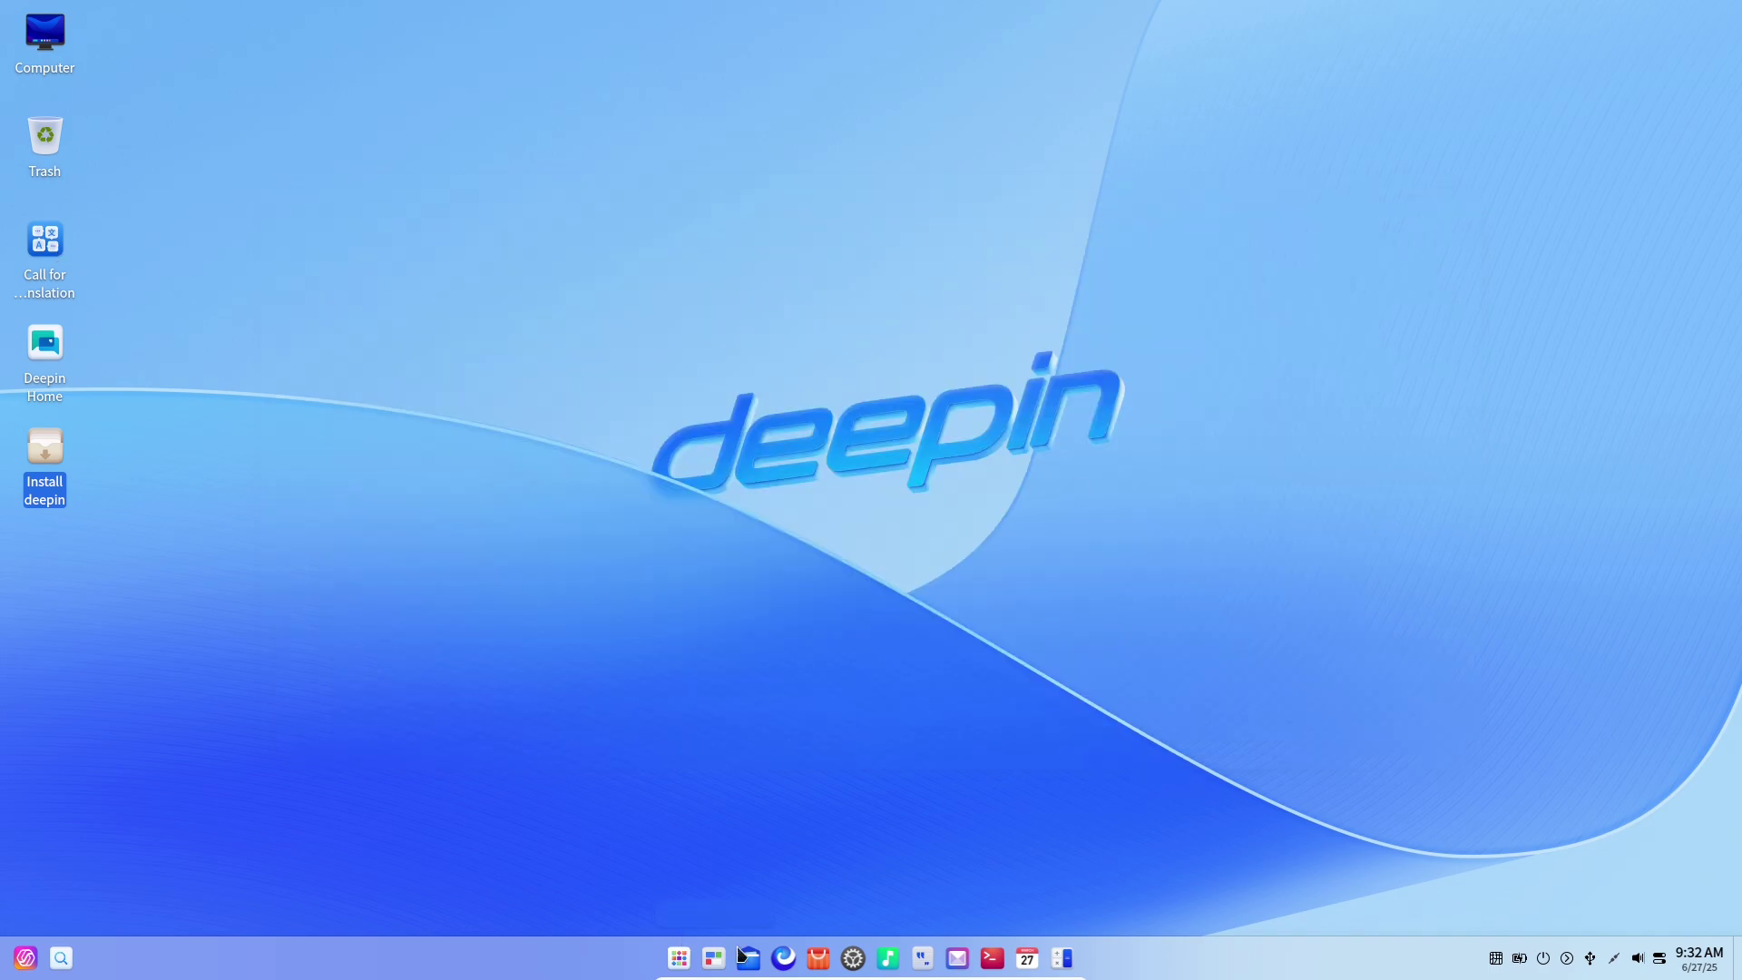
- Drag the Control Center tile ahead of Computer in the Launcher grid
left_click(680, 958)
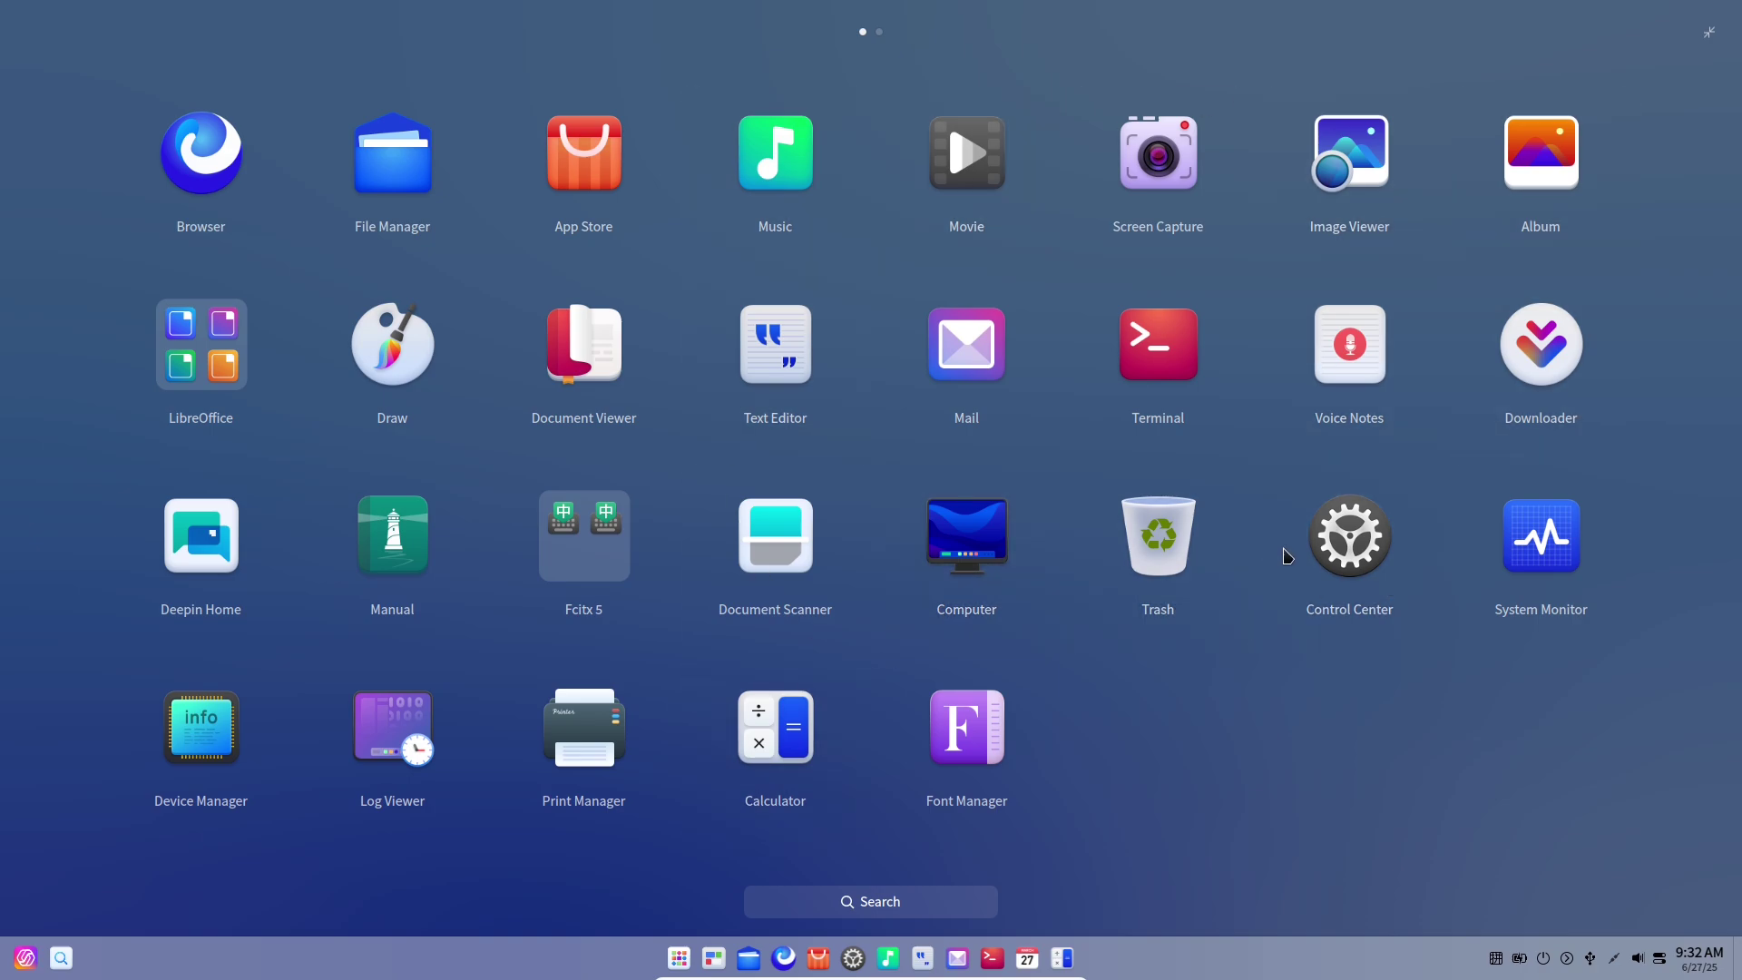
left_click_drag(1316, 549, 902, 602)
left_click(901, 566)
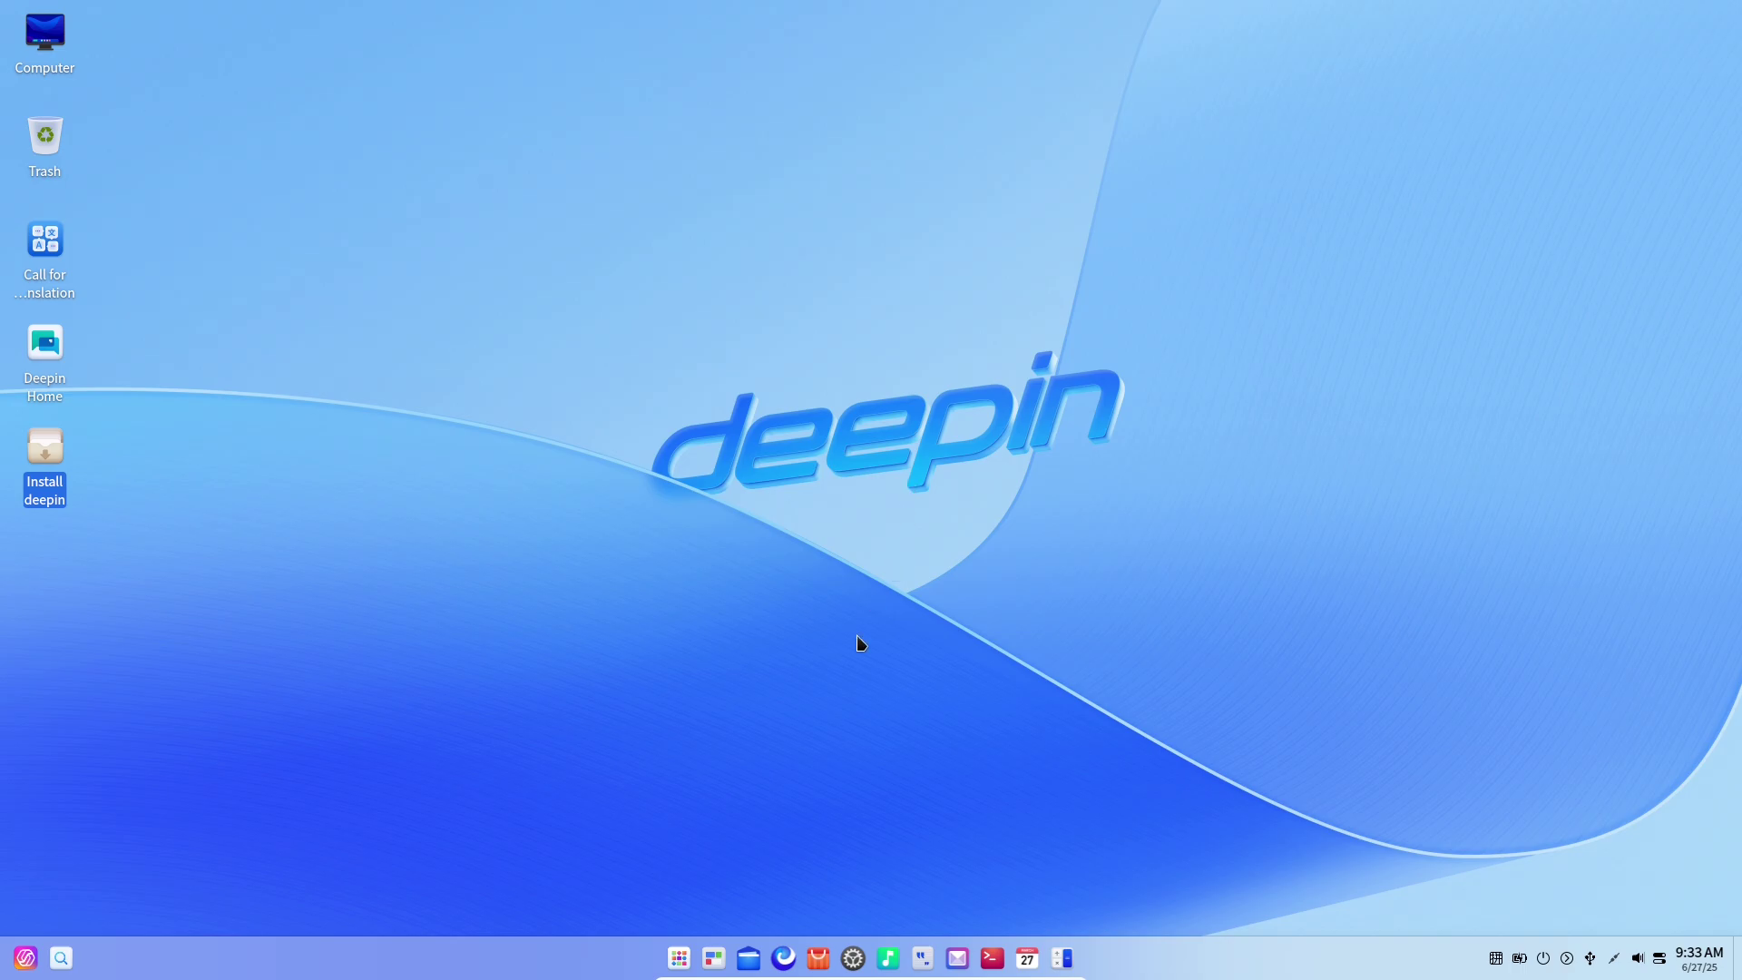
- Glance at the quick settings panel and the Launcher, ending on the bare desktop
left_click(1659, 960)
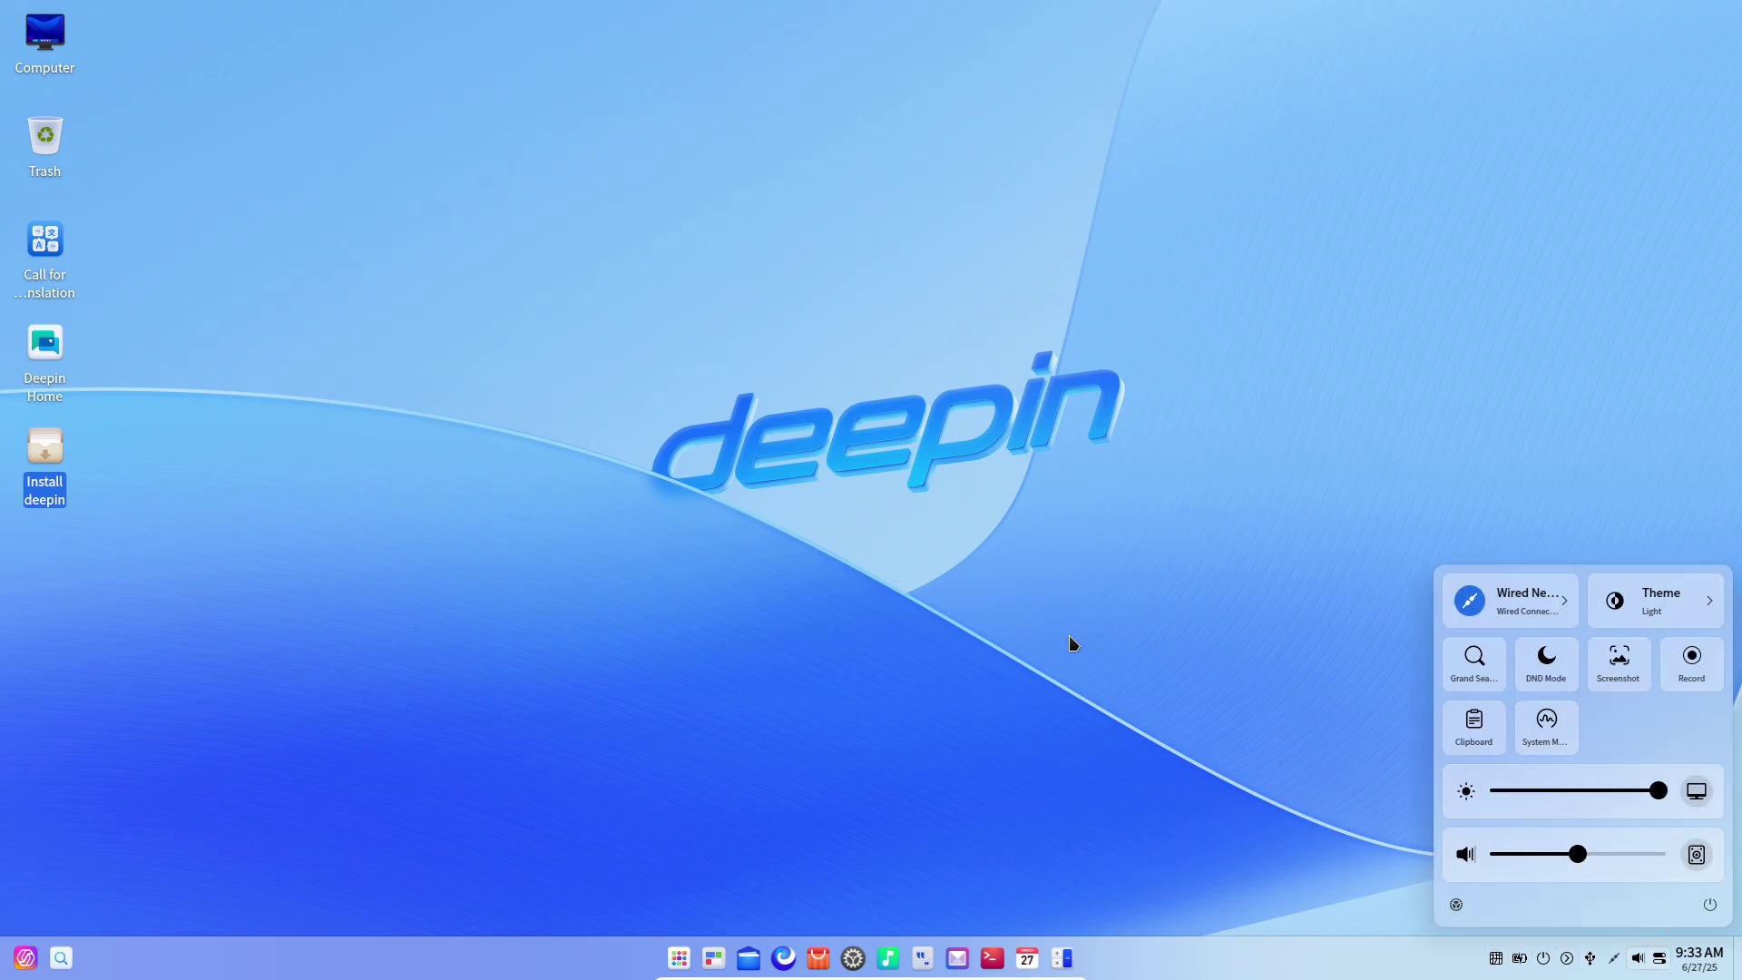
left_click(915, 550)
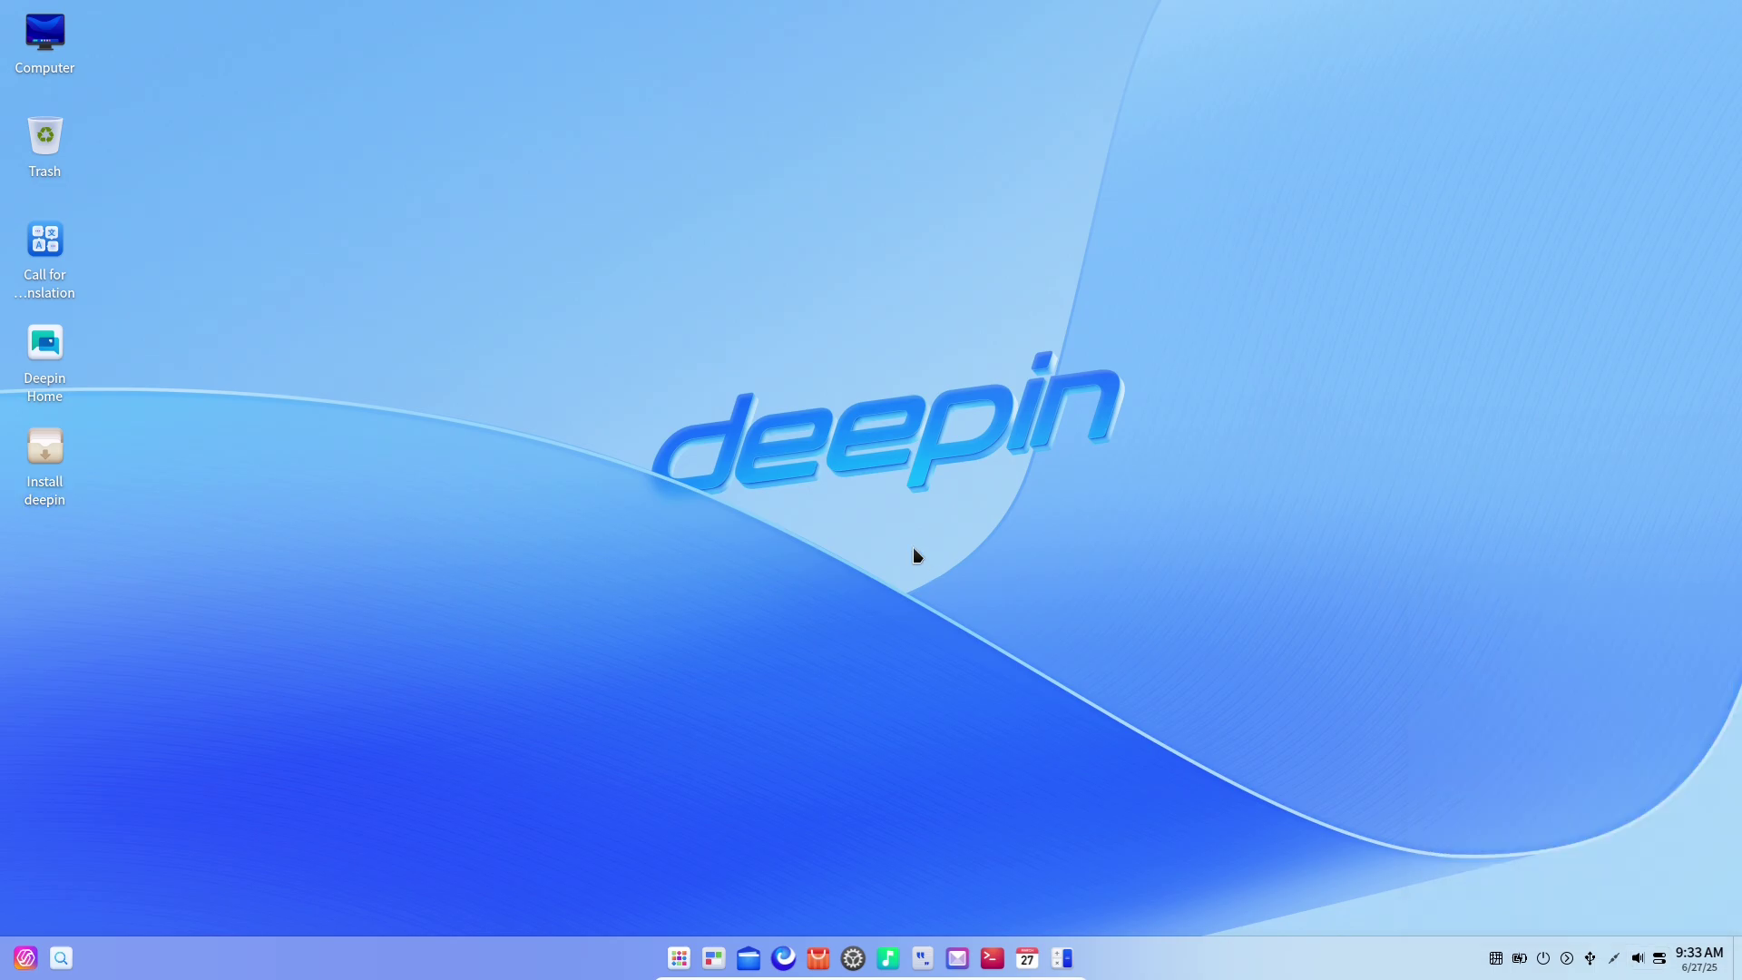
left_click(679, 958)
left_click(922, 626)
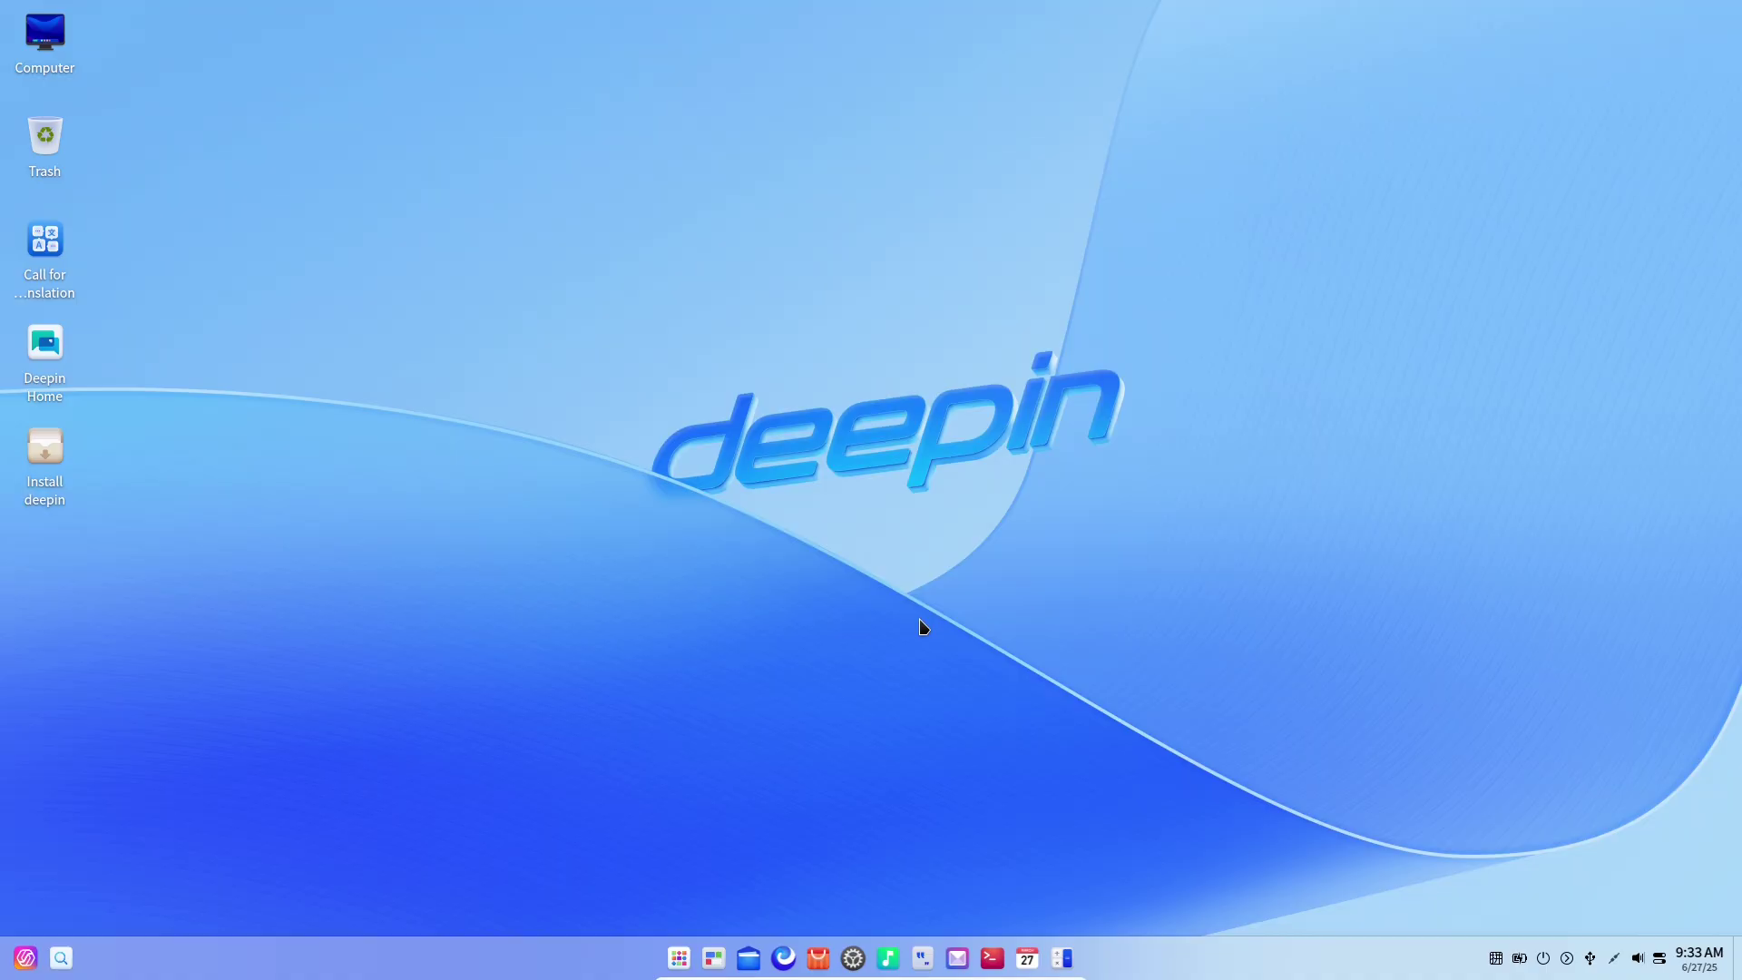